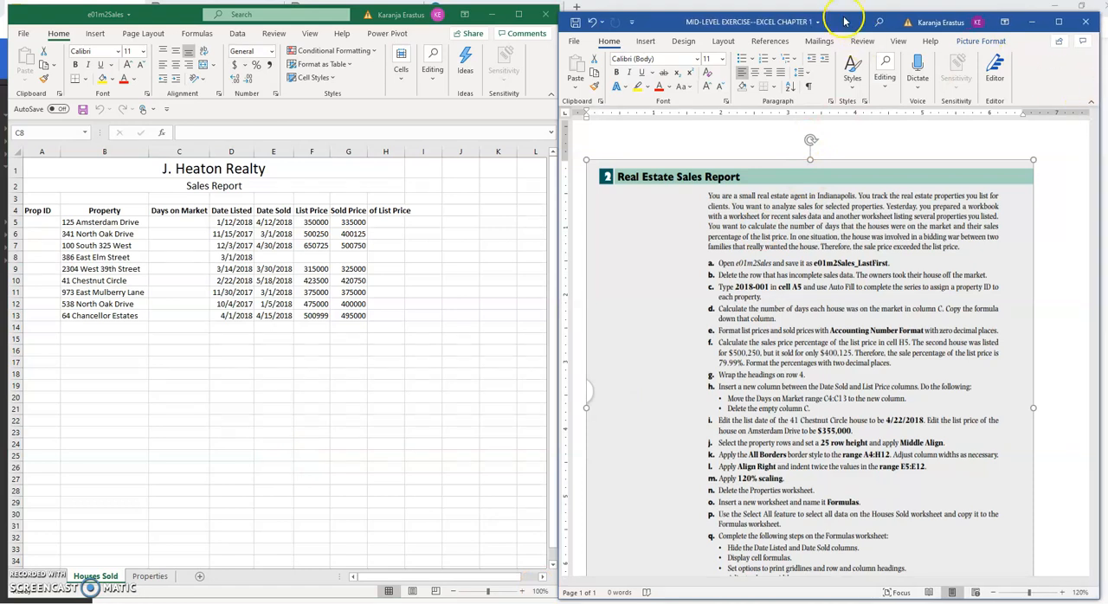
Arrange the two windows side by side, with the exercise document on the left and the e01m2Sales workbook on the right
left_click_drag(842, 12, 841, 5)
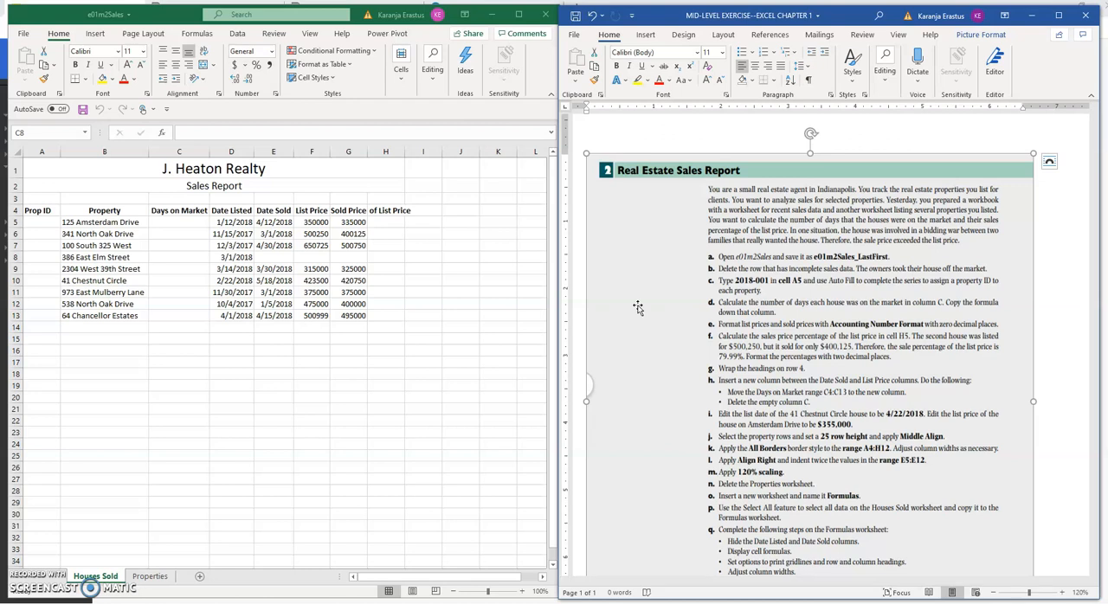
left_click(273, 353)
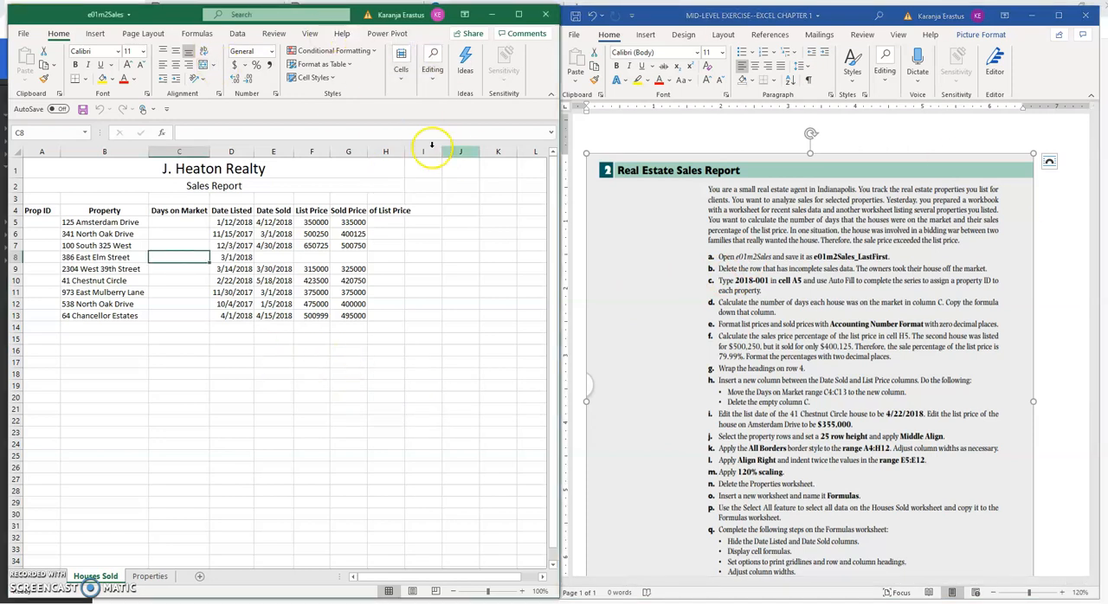
left_click_drag(850, 20, 949, 17)
left_click_drag(326, 39, 300, 12)
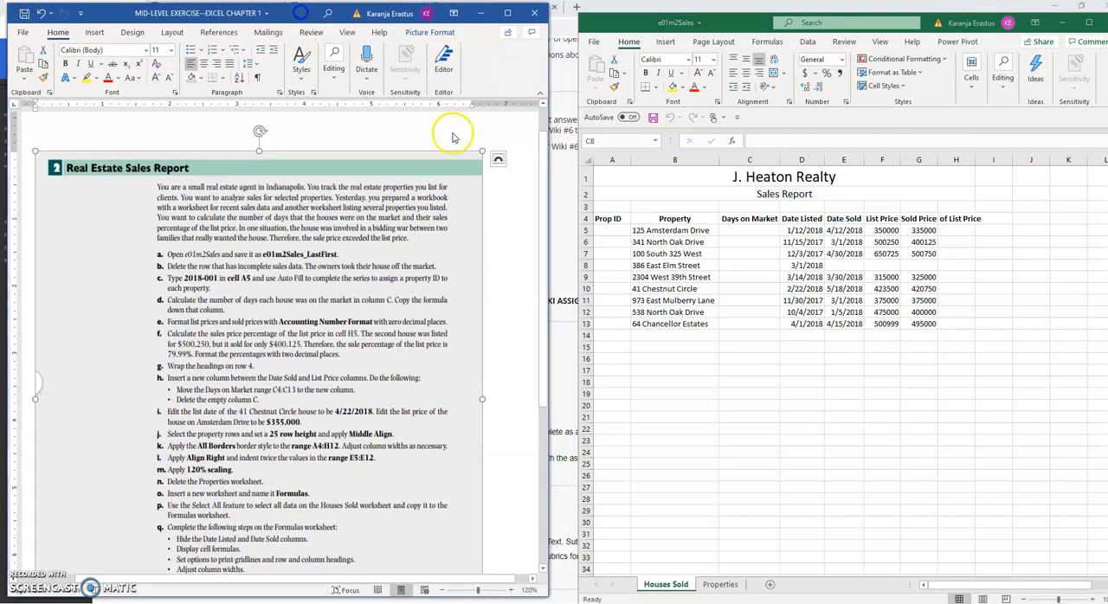
left_click_drag(732, 22, 715, 8)
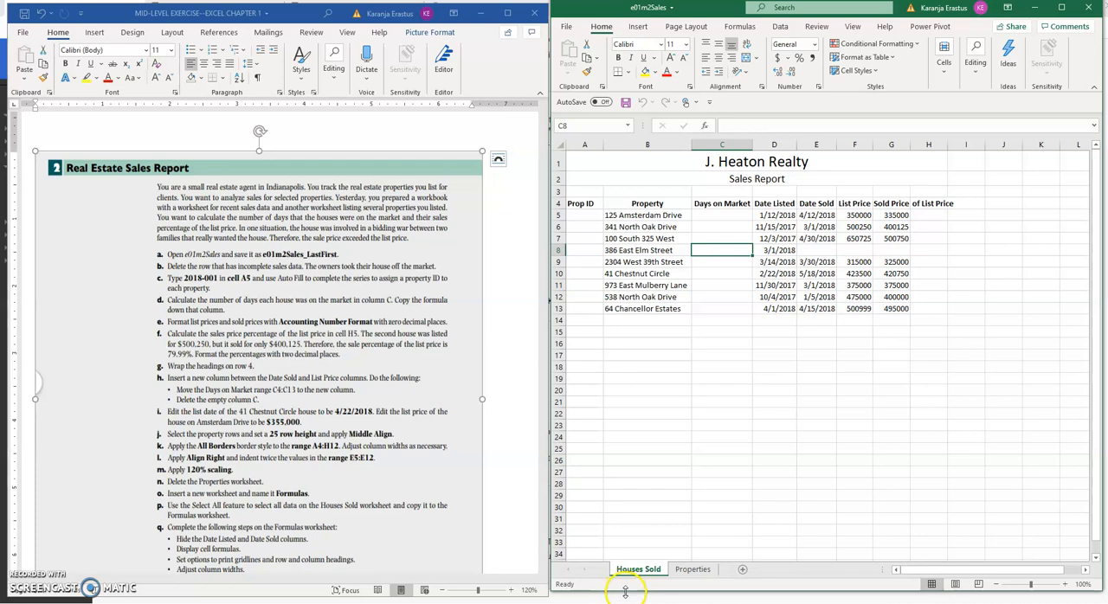
left_click_drag(625, 591, 625, 597)
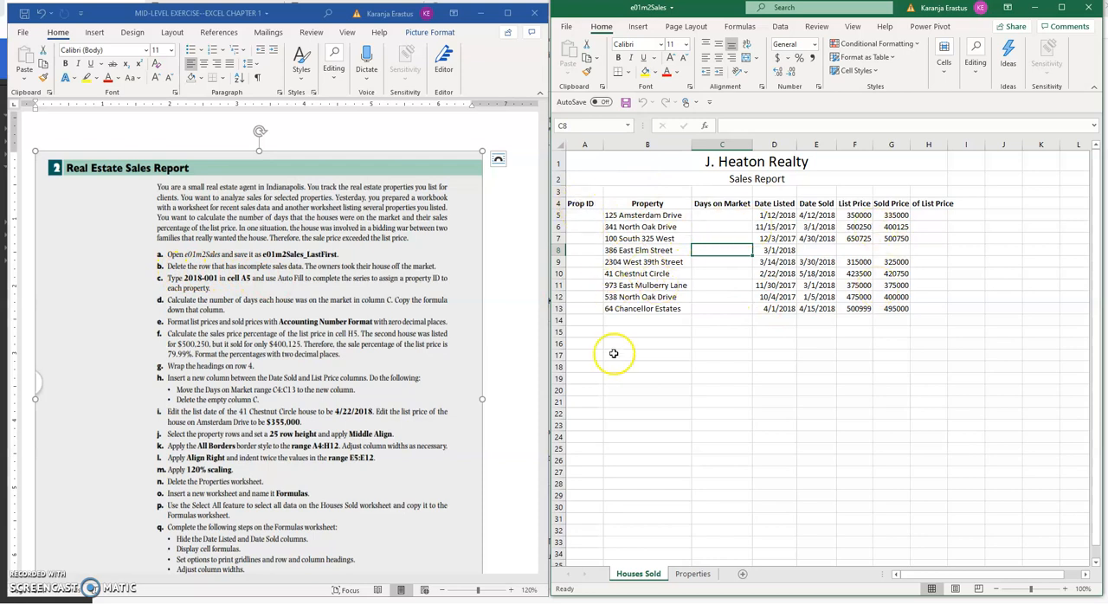
Review the row 4 column headings of the Houses Sold sheet, from Prop ID through % of List Price
left_click(584, 203)
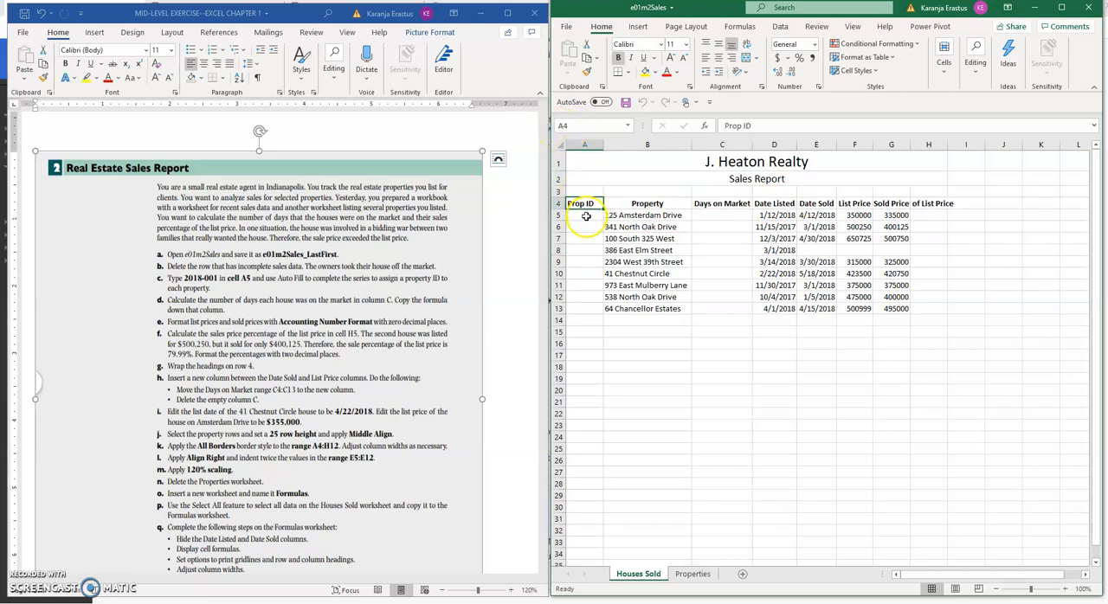
left_click(627, 203)
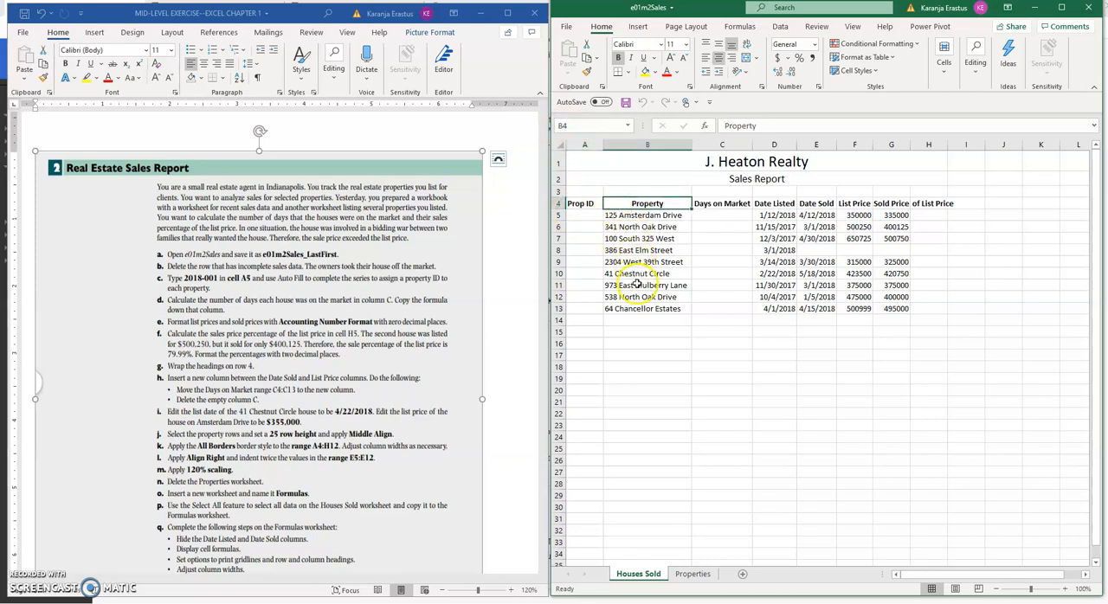
left_click(726, 203)
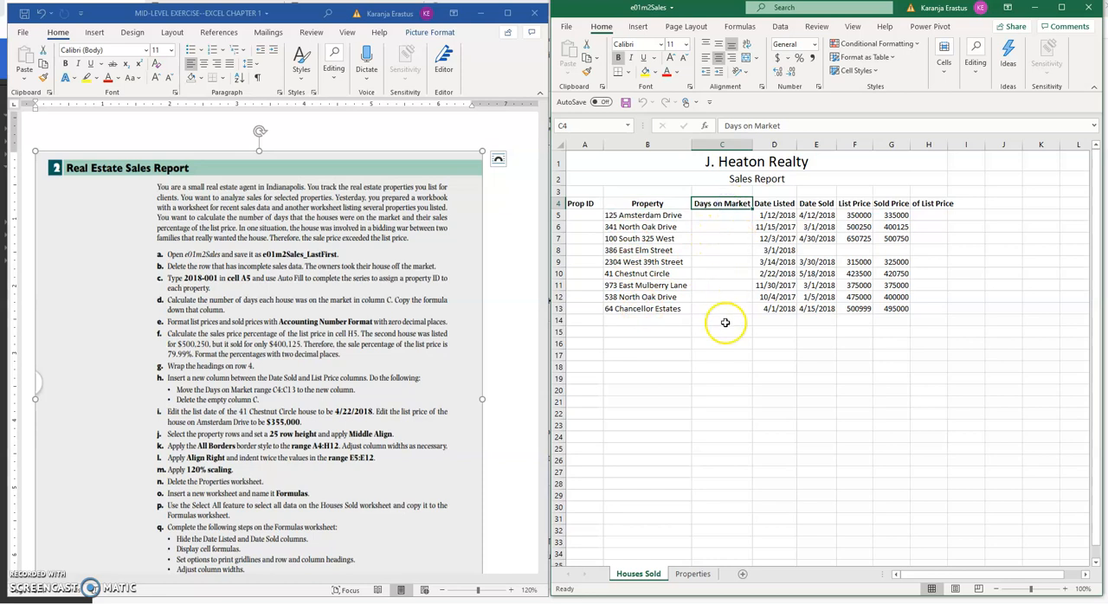
left_click(776, 204)
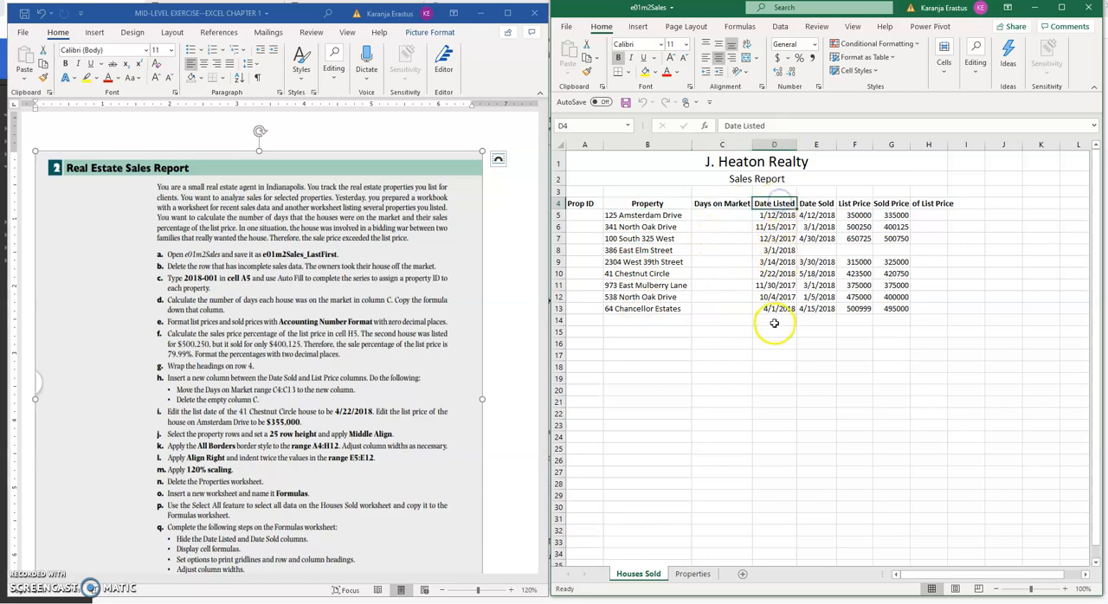
left_click(816, 203)
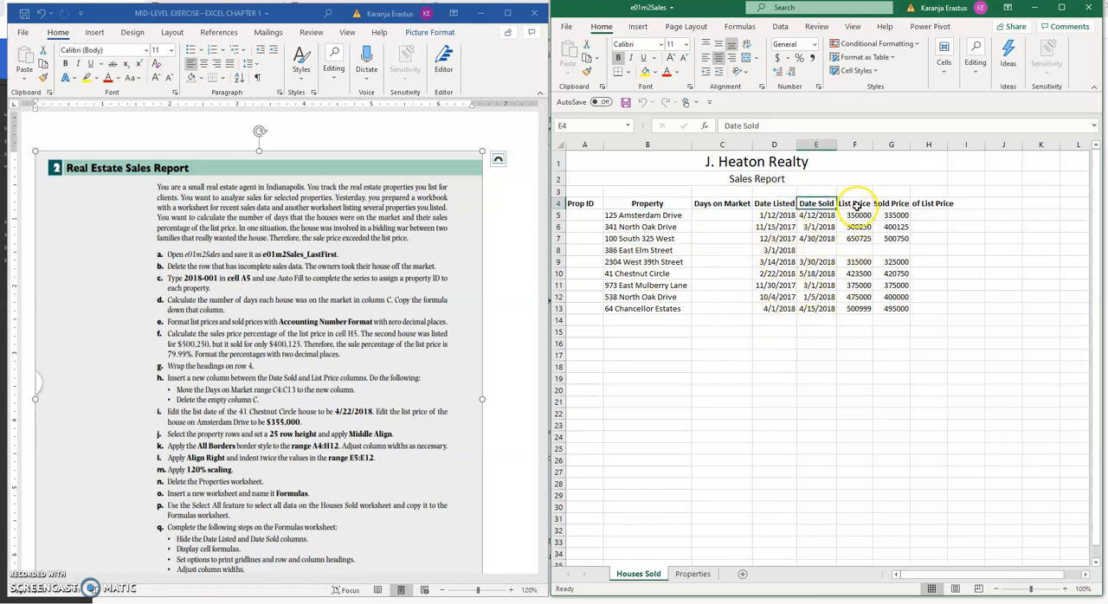
left_click(855, 205)
left_click(891, 204)
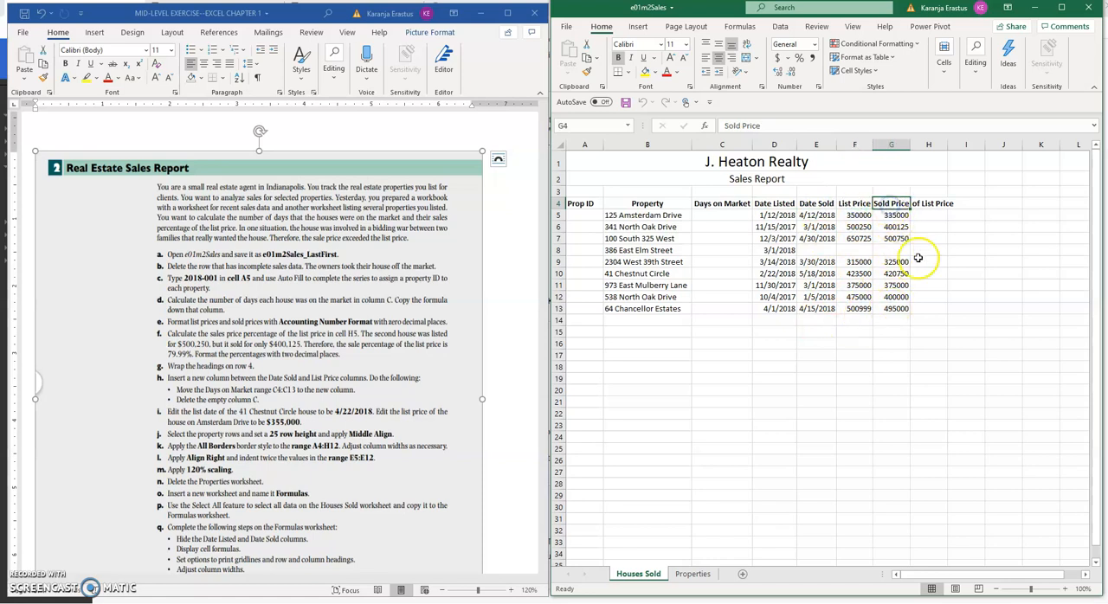
left_click(930, 203)
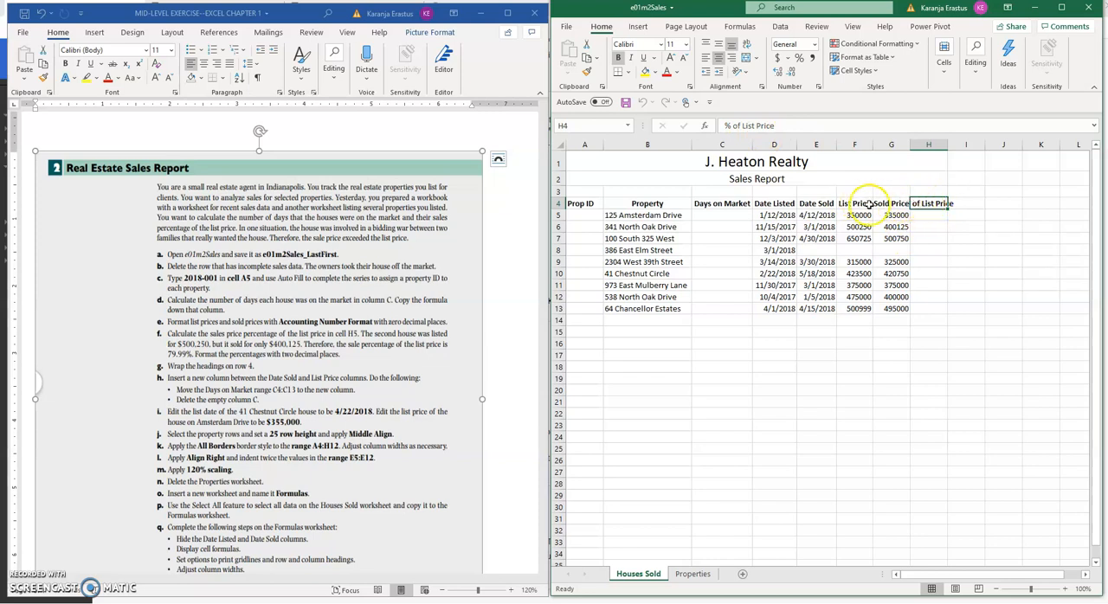
Widen column H so that its full % of List Price heading fits with a little spare room
double_click(947, 144)
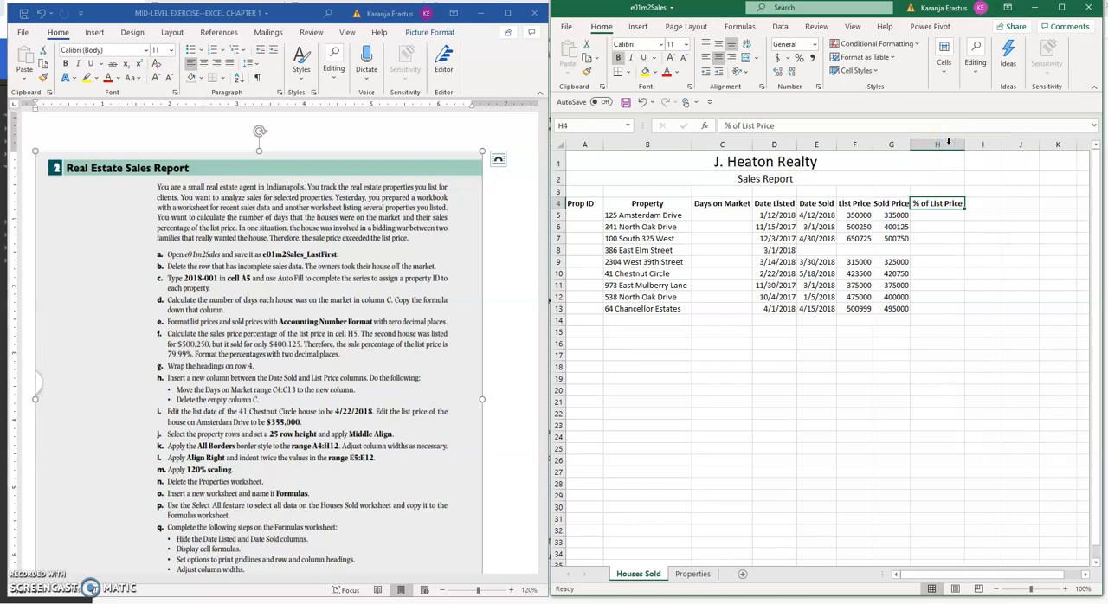
mouse_move(964, 143)
left_mouse_down()
mouse_move(983, 145)
mouse_move(953, 152)
mouse_move(969, 147)
left_mouse_up()
left_click(949, 215)
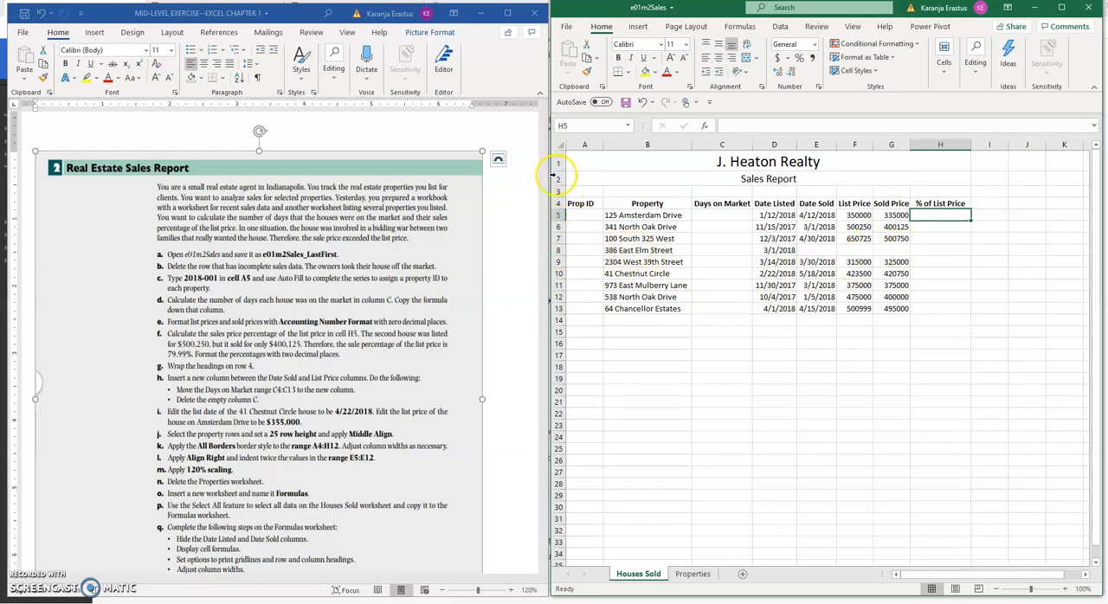
left_click(557, 250)
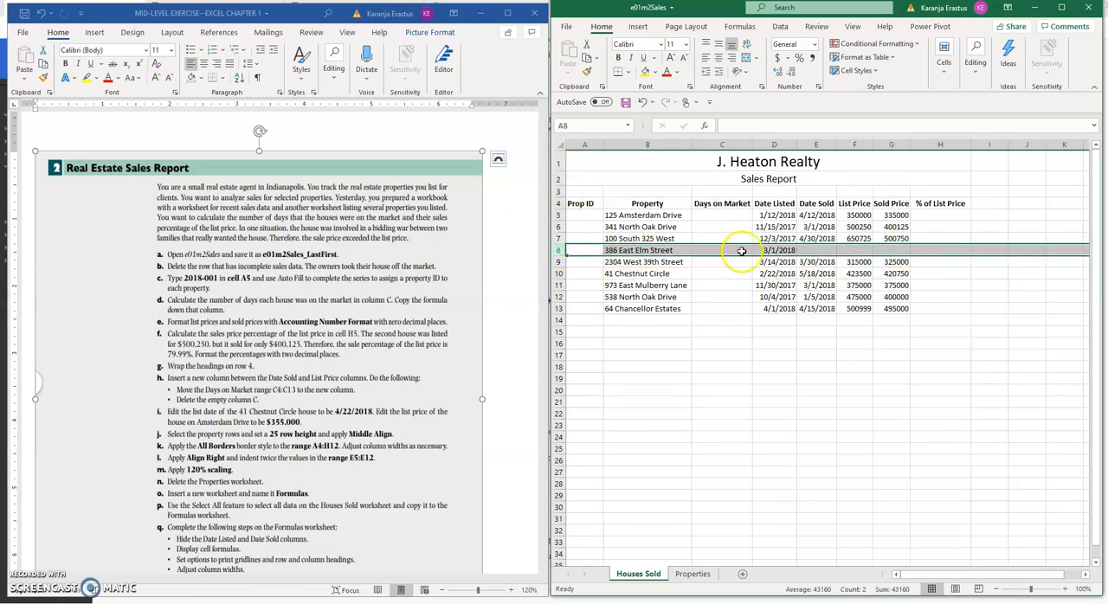
left_click(824, 252)
key("Right")
key("Right")
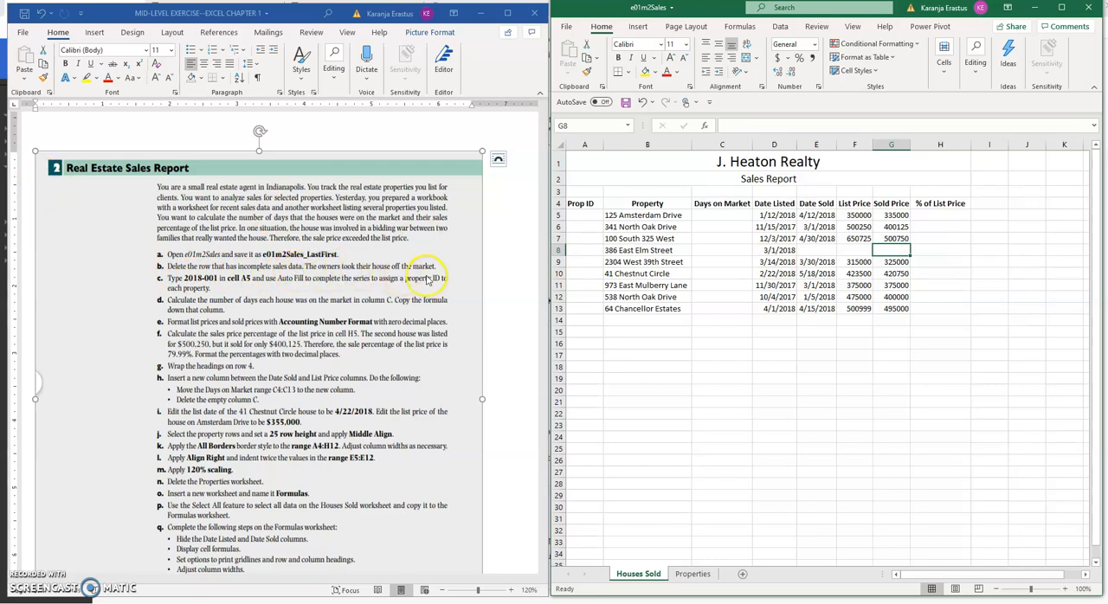
left_click(779, 250)
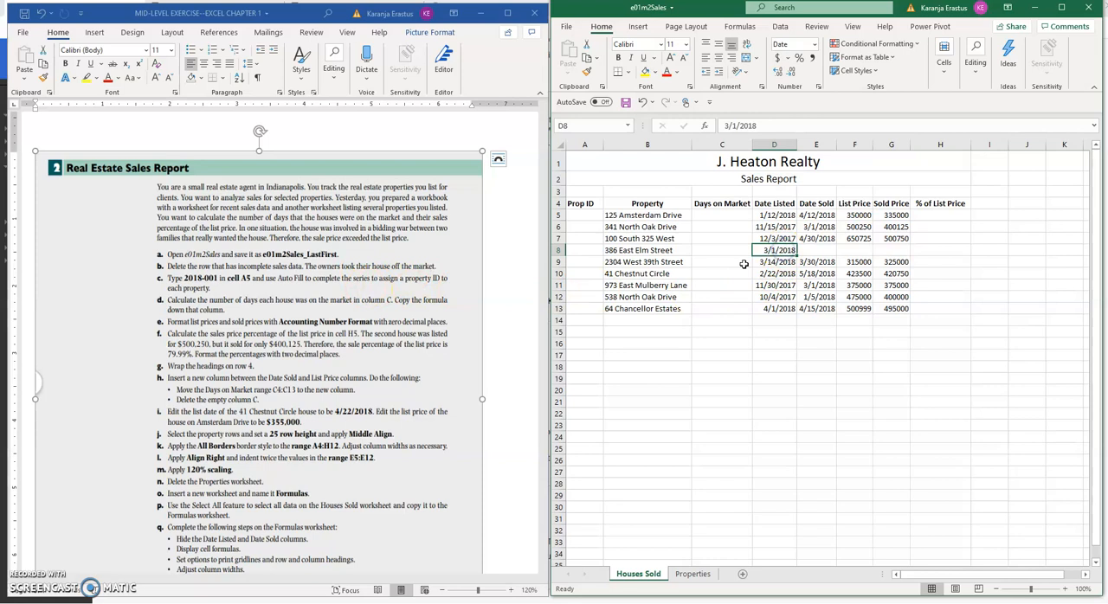
left_click(817, 250)
left_click(898, 250)
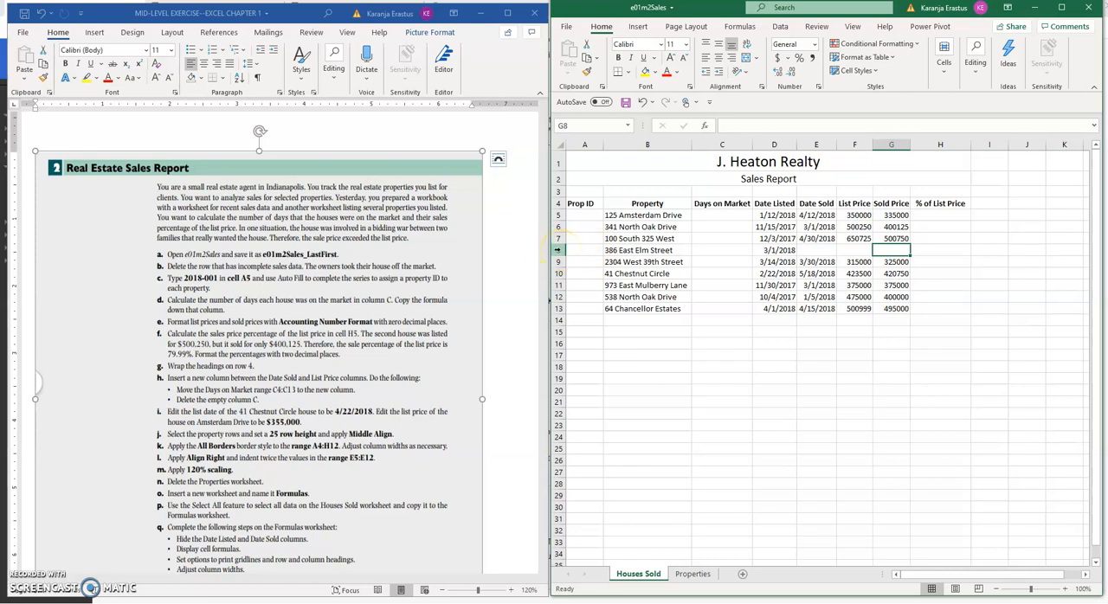
left_click(558, 250)
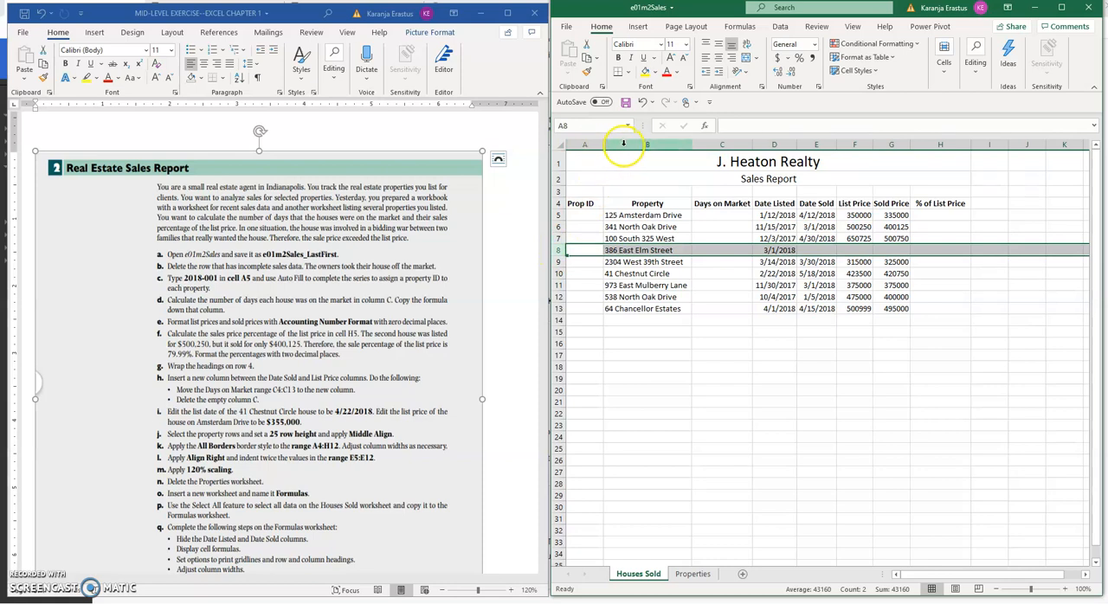
left_click(770, 144)
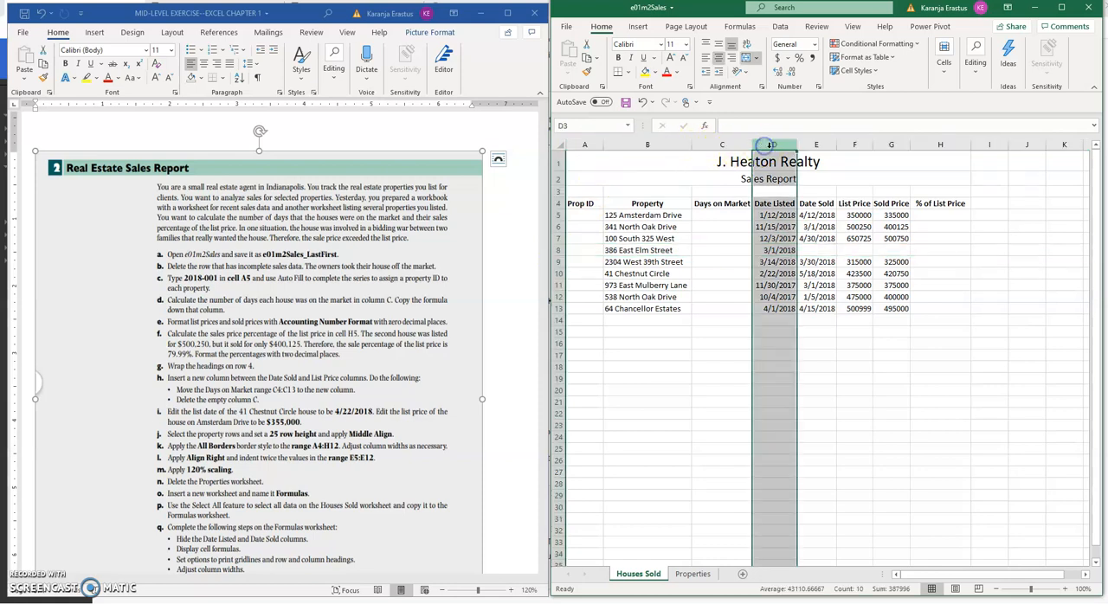
left_click(854, 144)
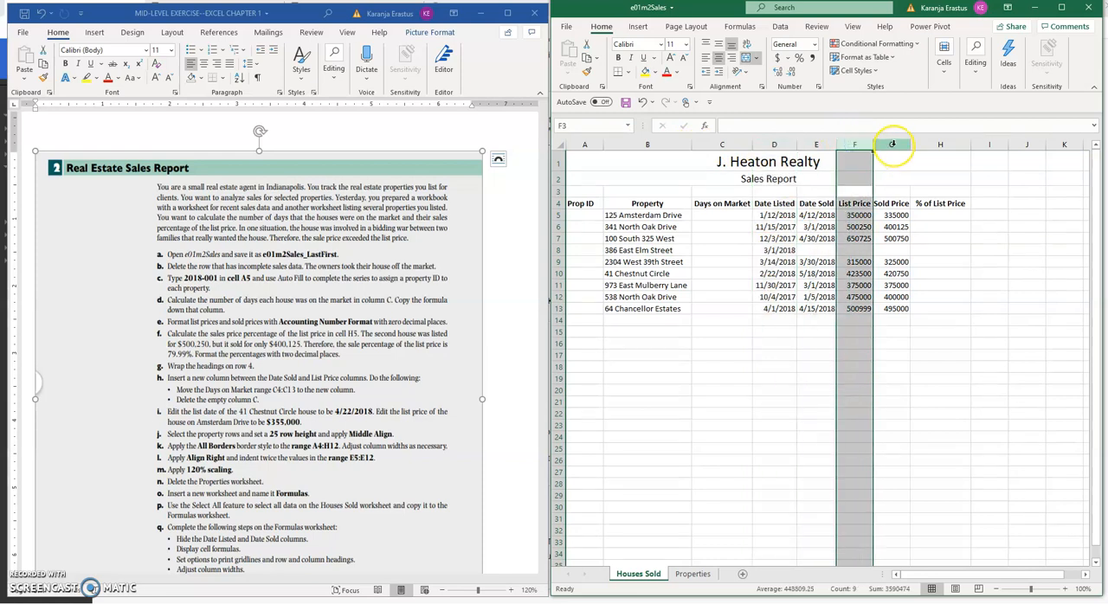
mouse_move(891, 145)
left_mouse_down()
mouse_move(989, 145)
mouse_move(892, 144)
left_mouse_up()
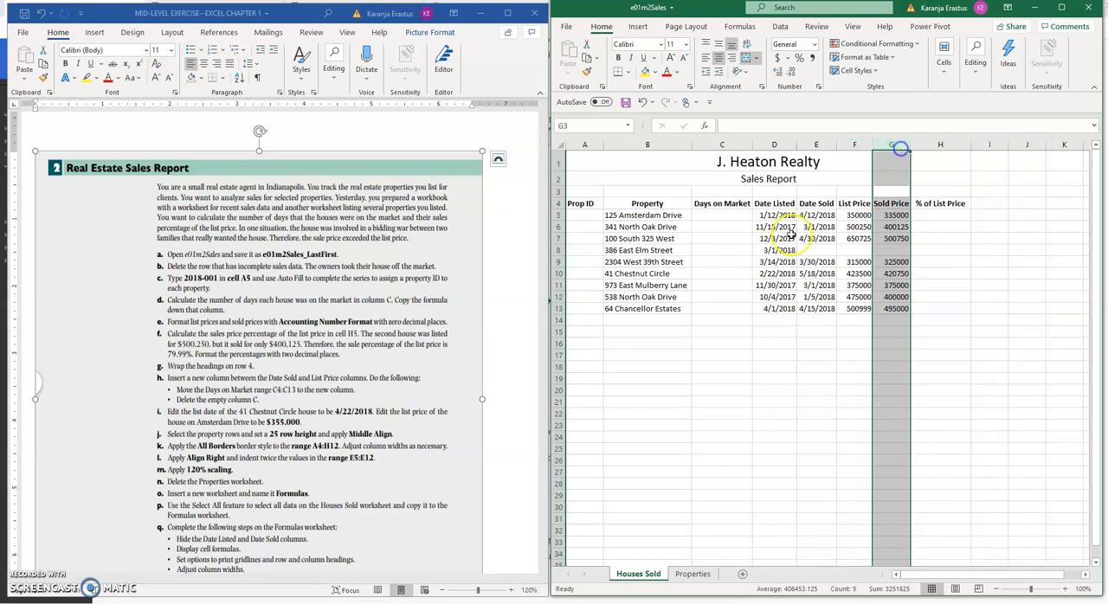
left_click(575, 249)
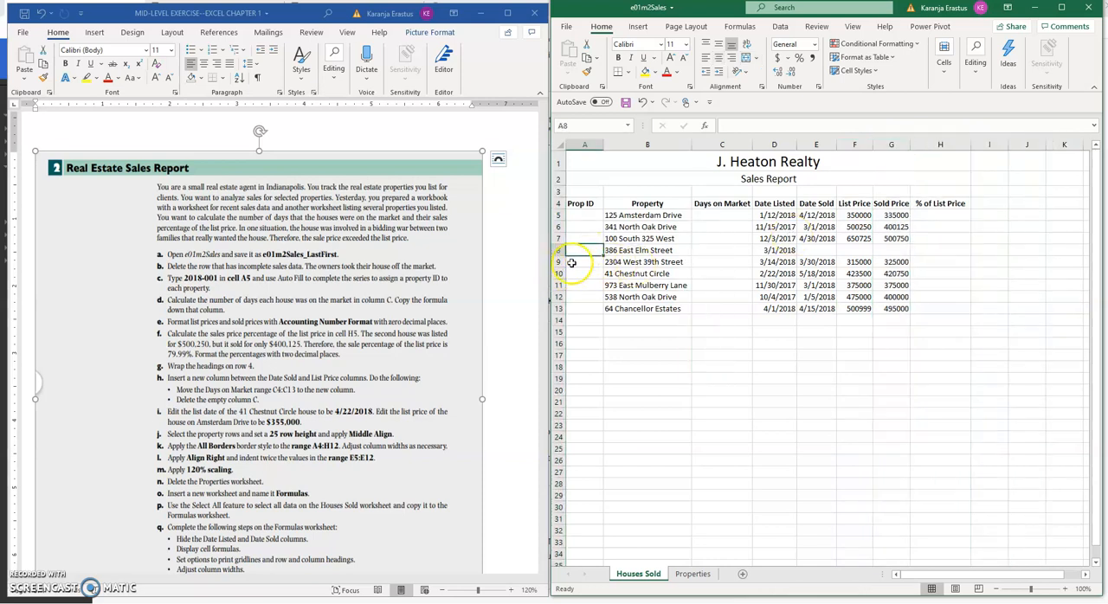
left_click(556, 251)
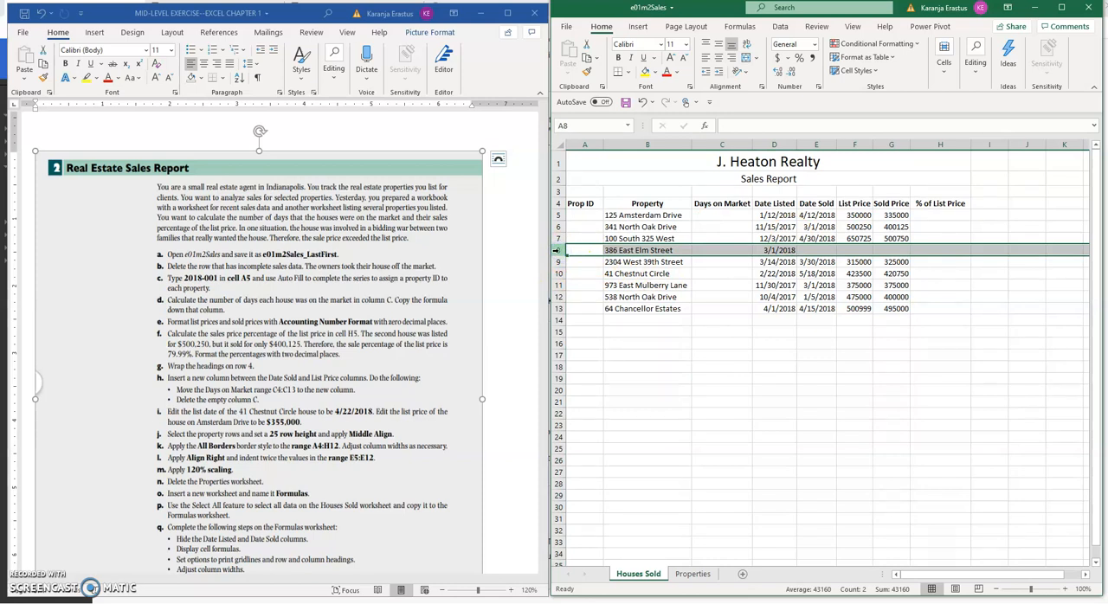
right_click(557, 250)
left_click(737, 316)
left_click(575, 285)
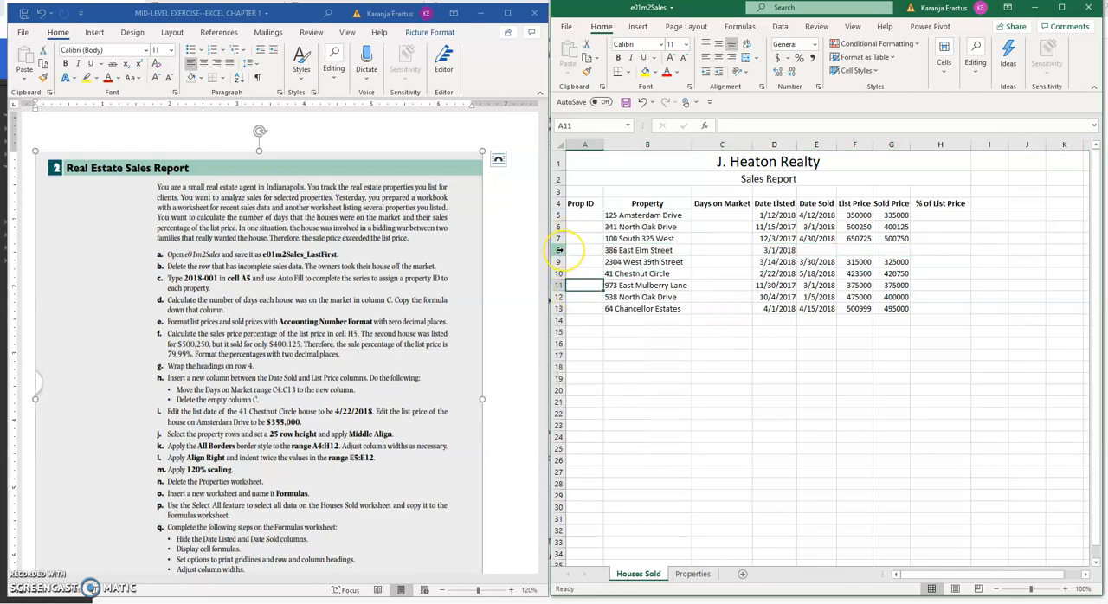
left_click(559, 250)
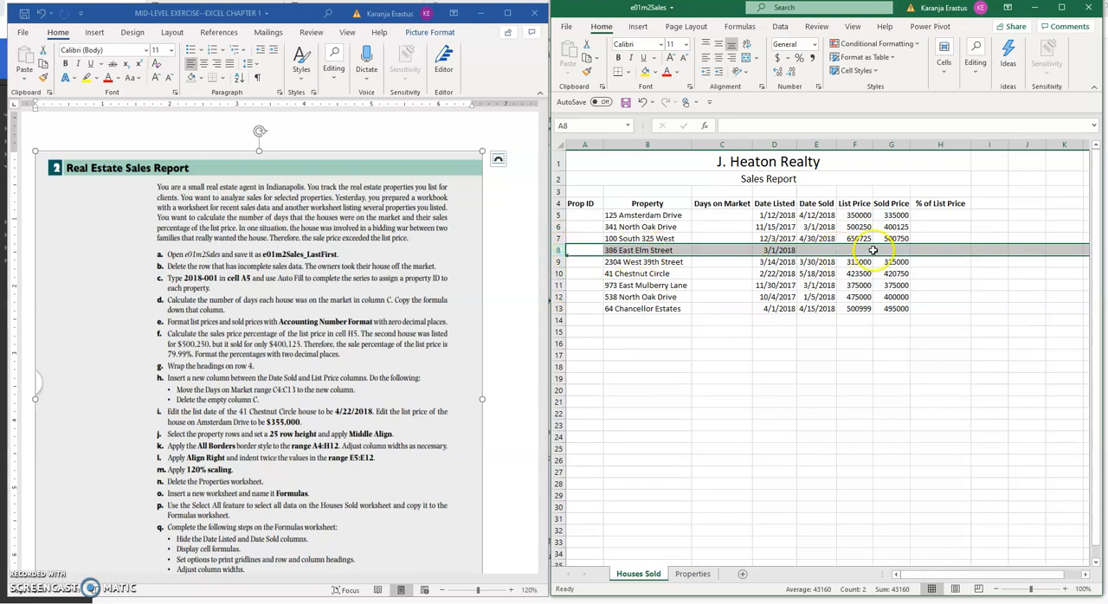
right_click(556, 250)
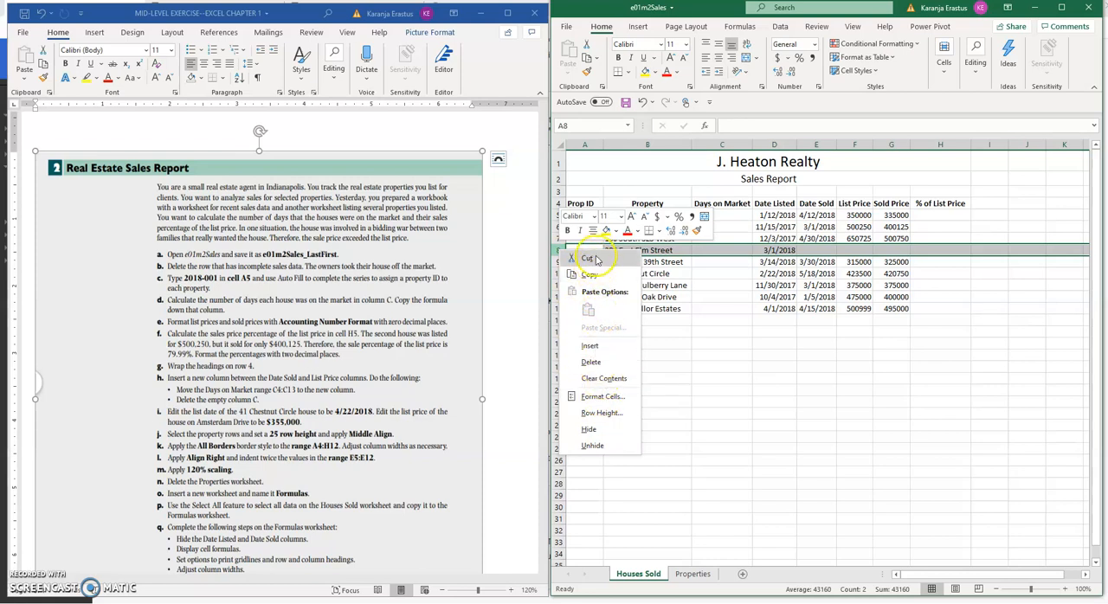
left_click(606, 383)
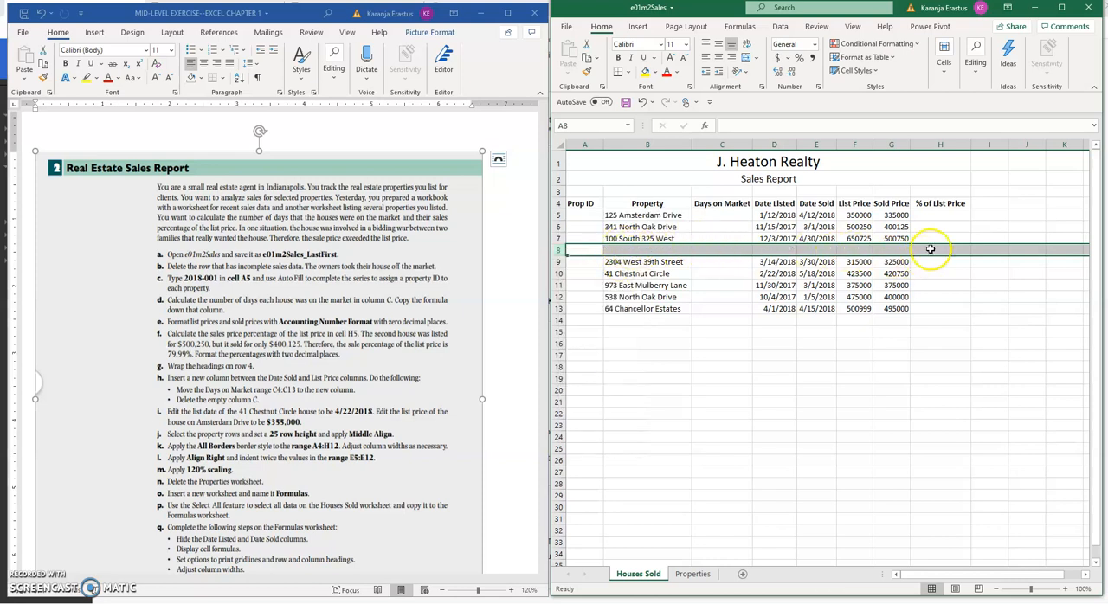
left_click(641, 102)
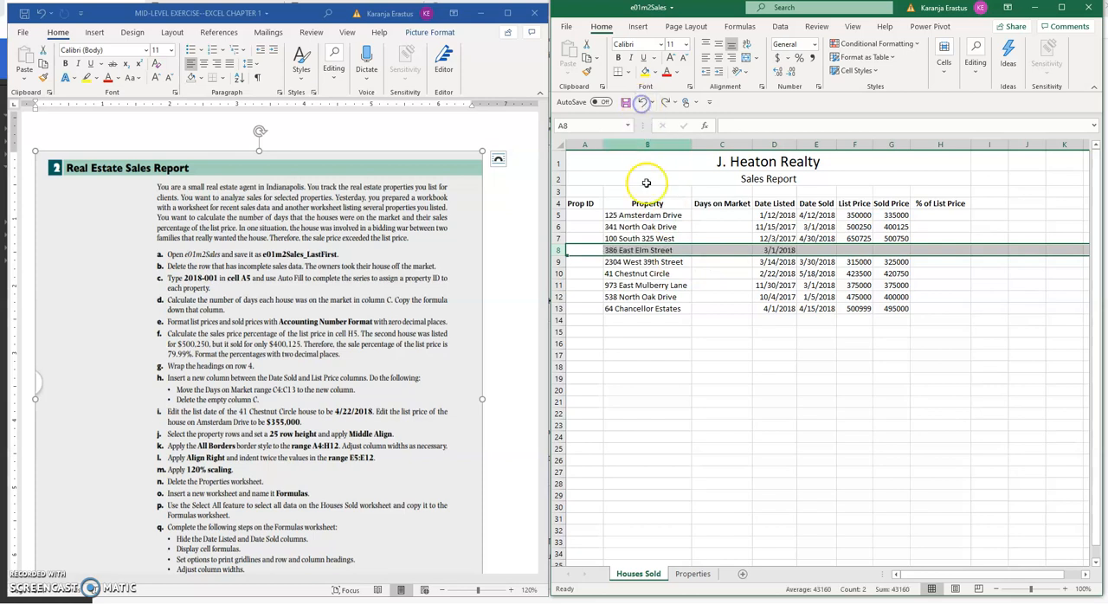
right_click(556, 251)
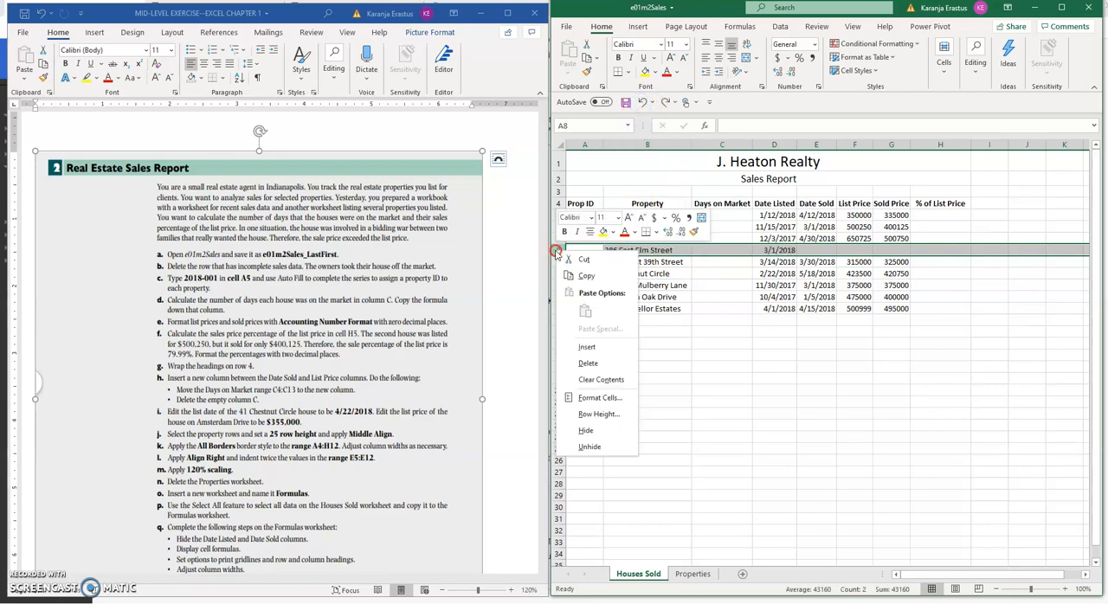
left_click(590, 364)
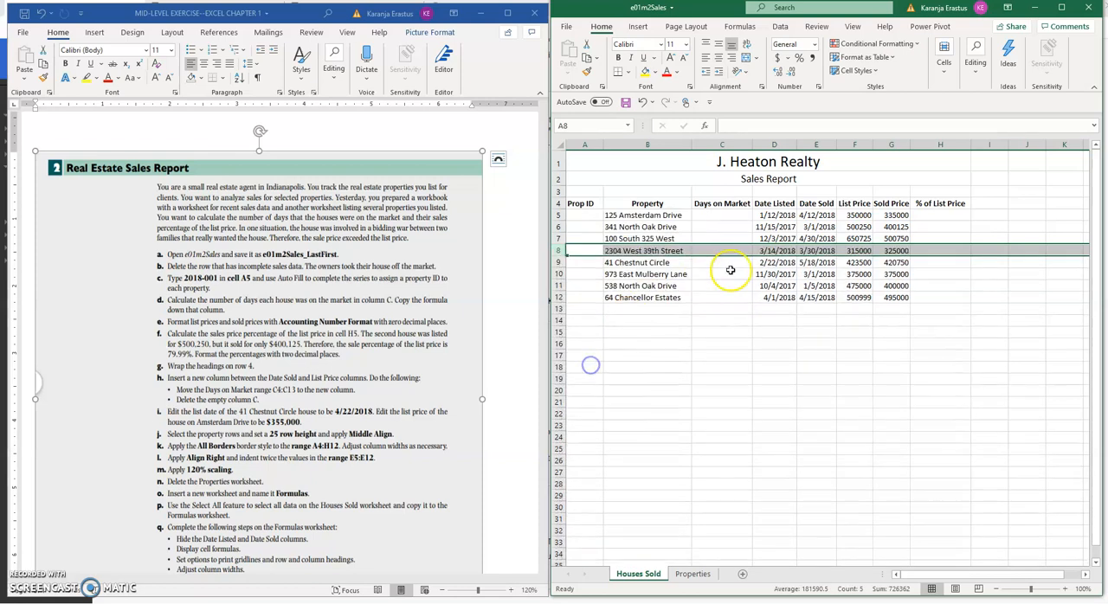
left_click(712, 317)
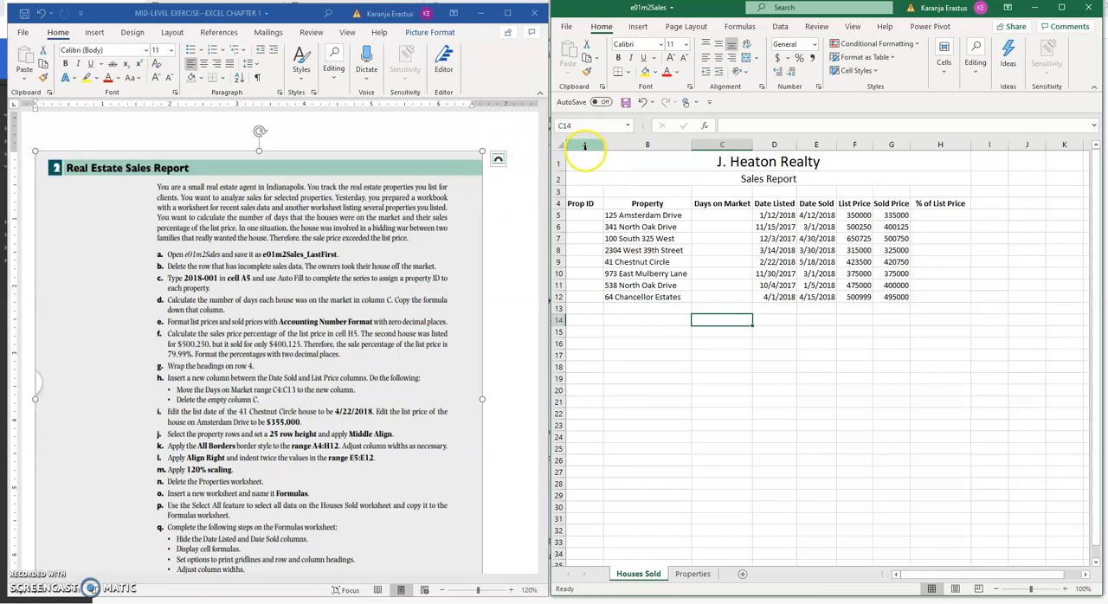
Enter 2022-001 in cell A5 as the property ID of 125 Amsterdam Drive
left_click(583, 216)
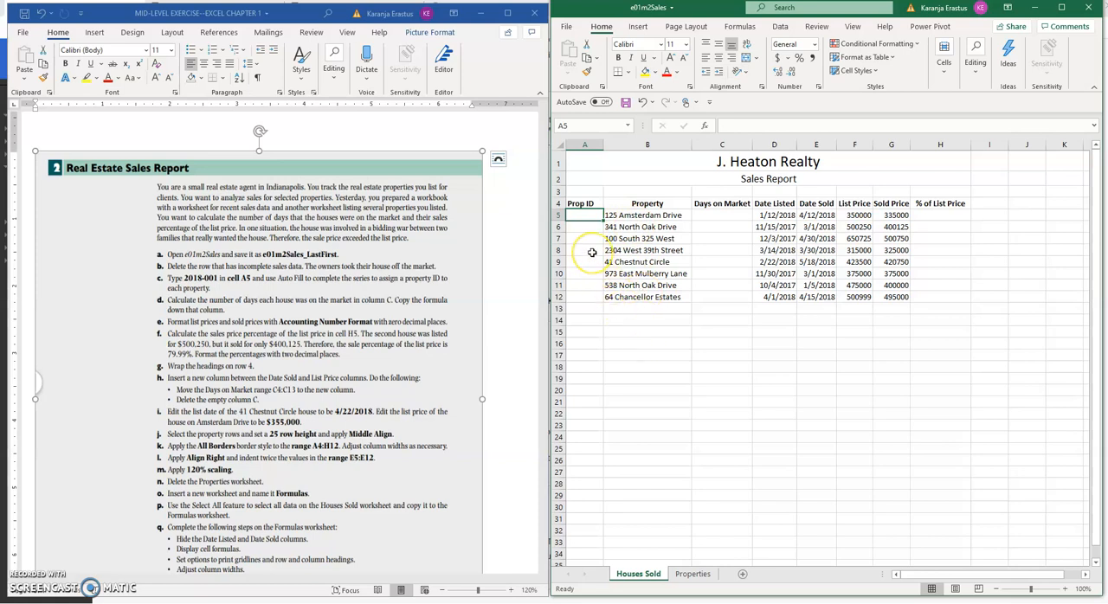
type("2022-001")
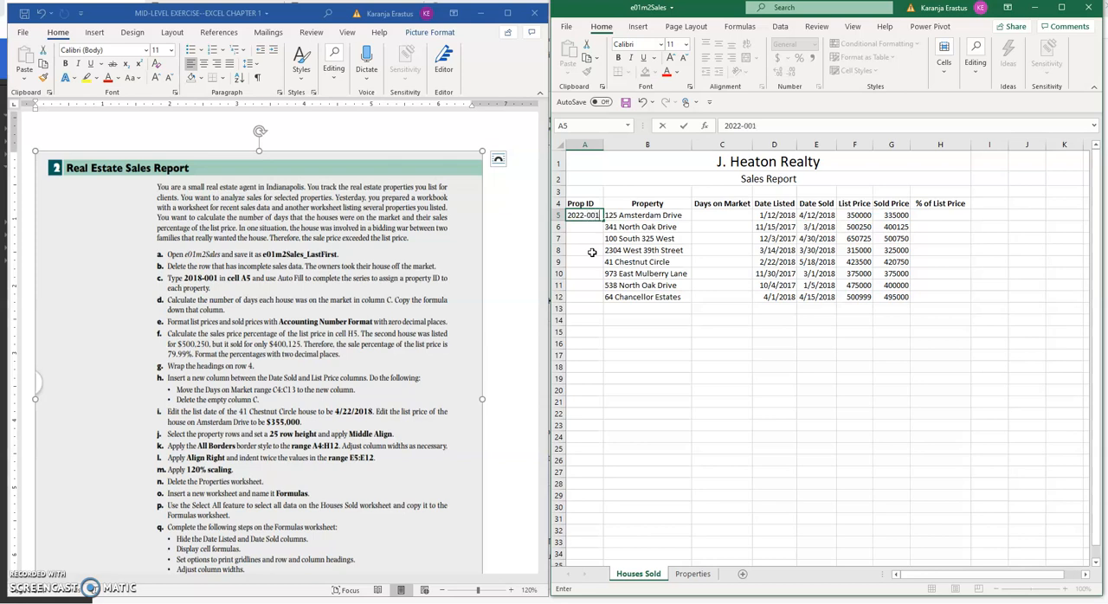
key("Return")
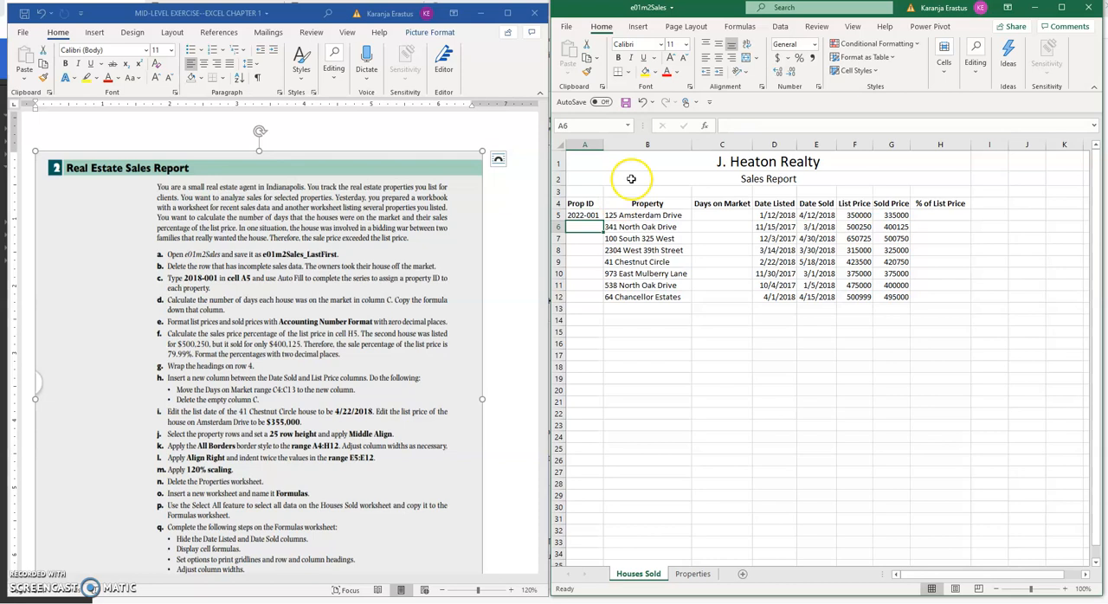
Try auto-filling the property ID series from cell A5 down through A12
left_click(584, 227)
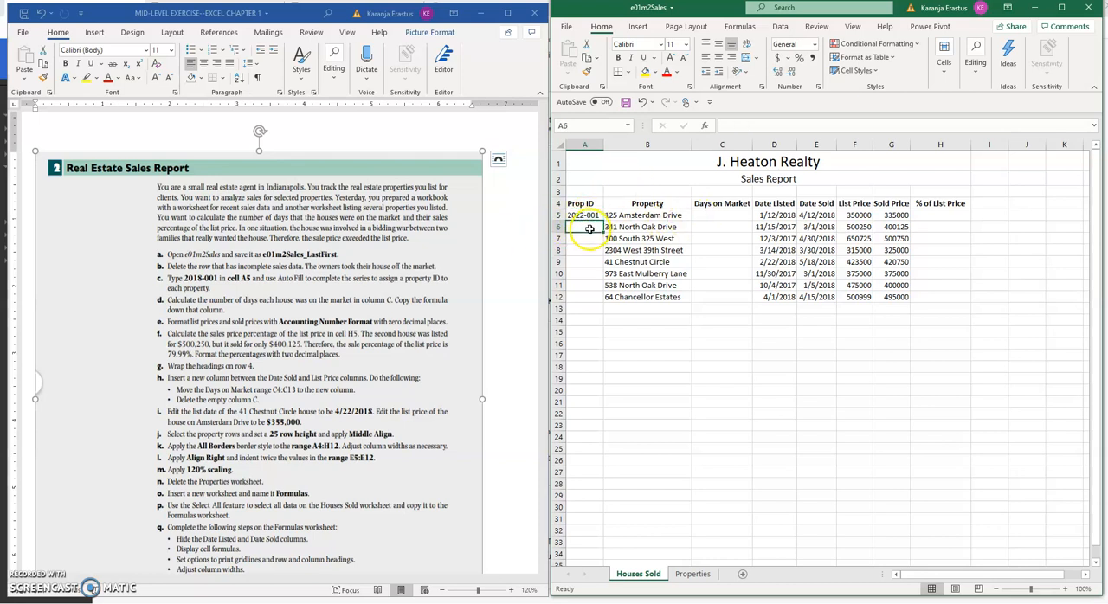
left_click(583, 239)
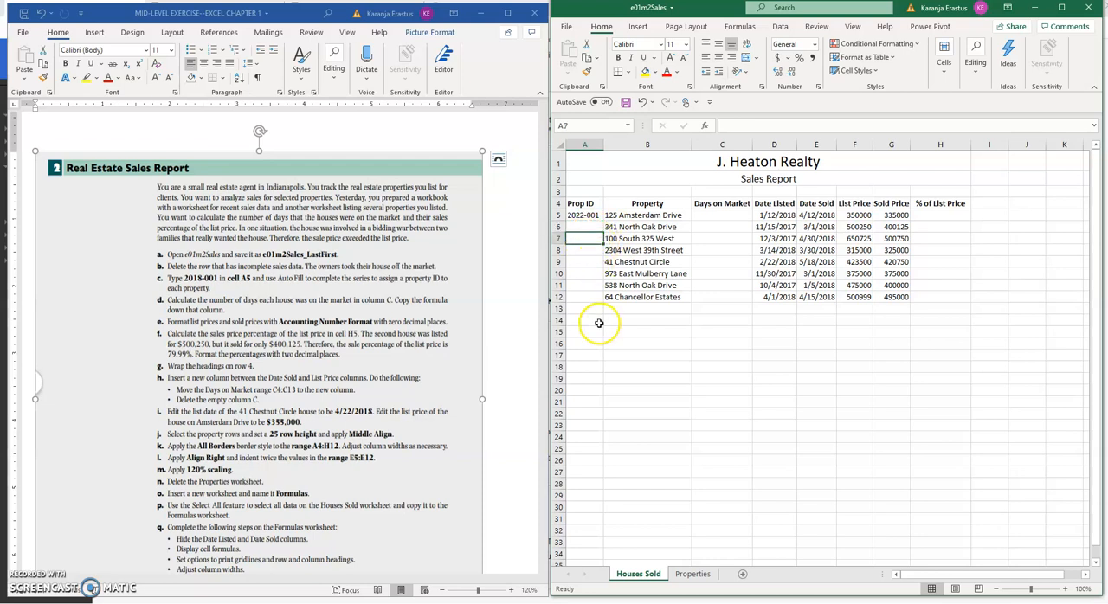
left_click(586, 216)
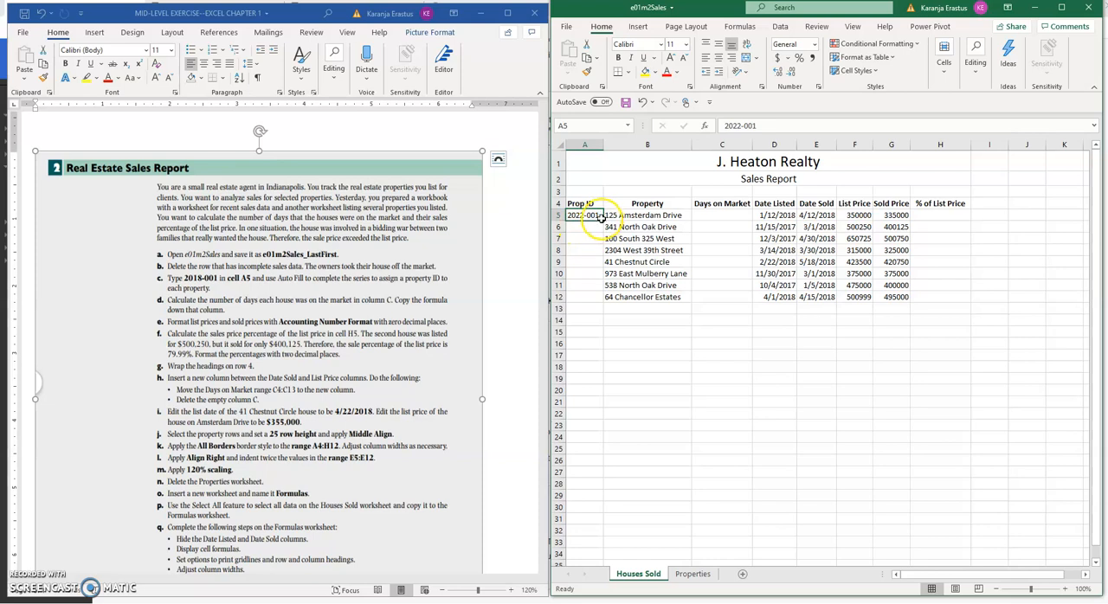
left_click_drag(603, 220, 602, 298)
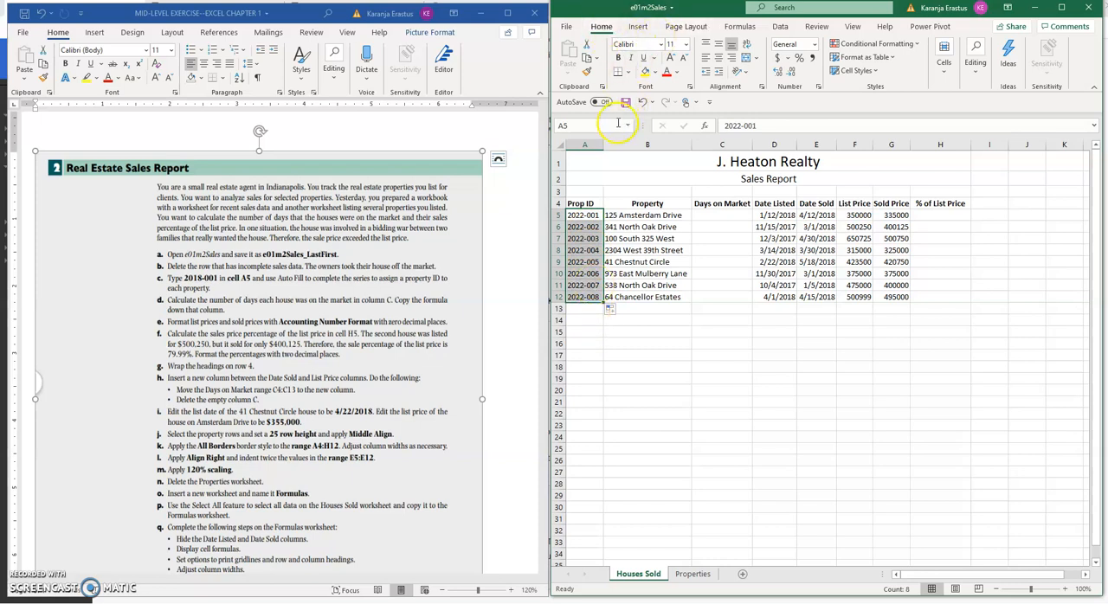
Auto-fill the property IDs from A5 to the last property row once more, and undo the fill
left_click(599, 217)
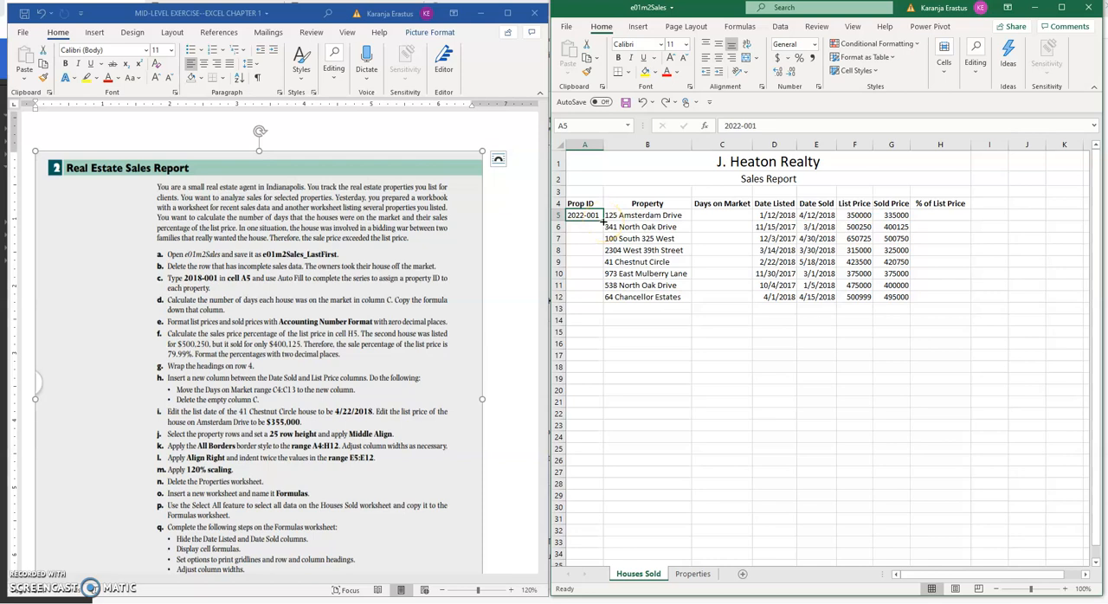
double_click(603, 221)
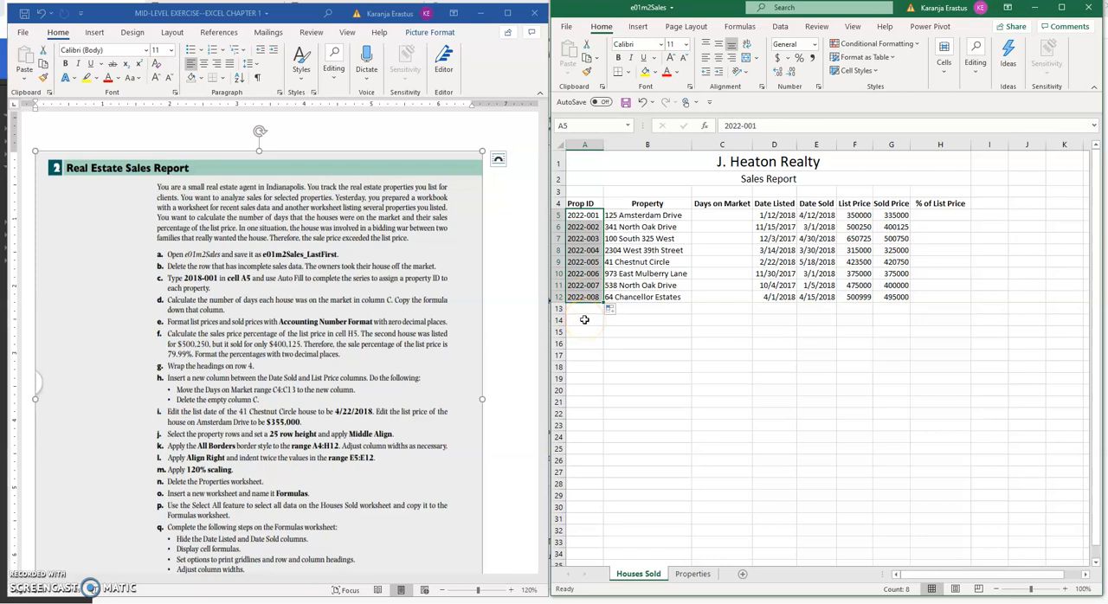
left_click(584, 319)
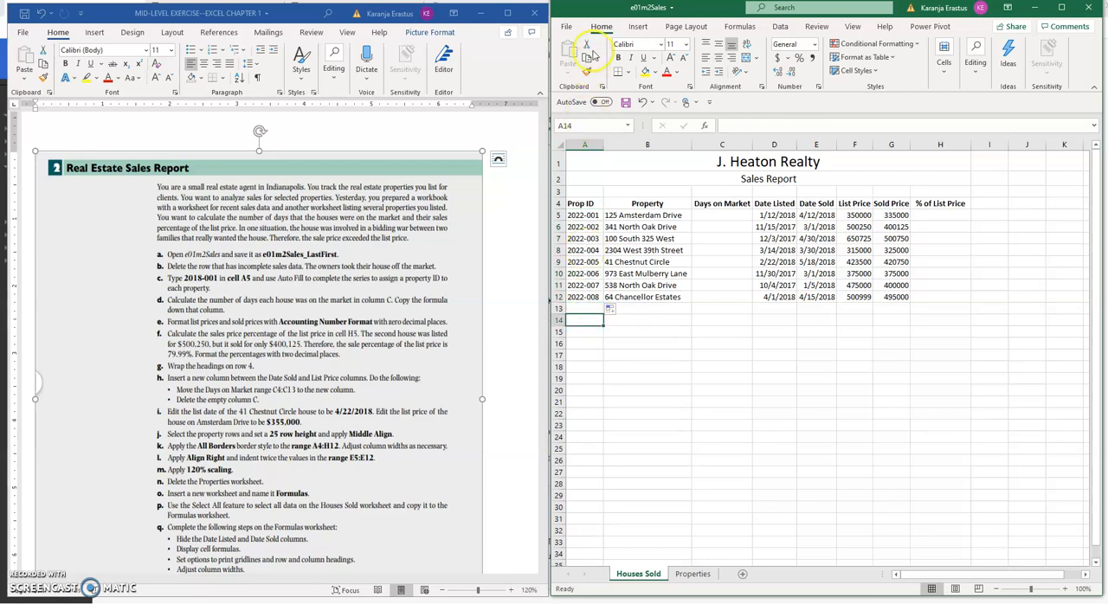
left_click(641, 101)
left_click(595, 286)
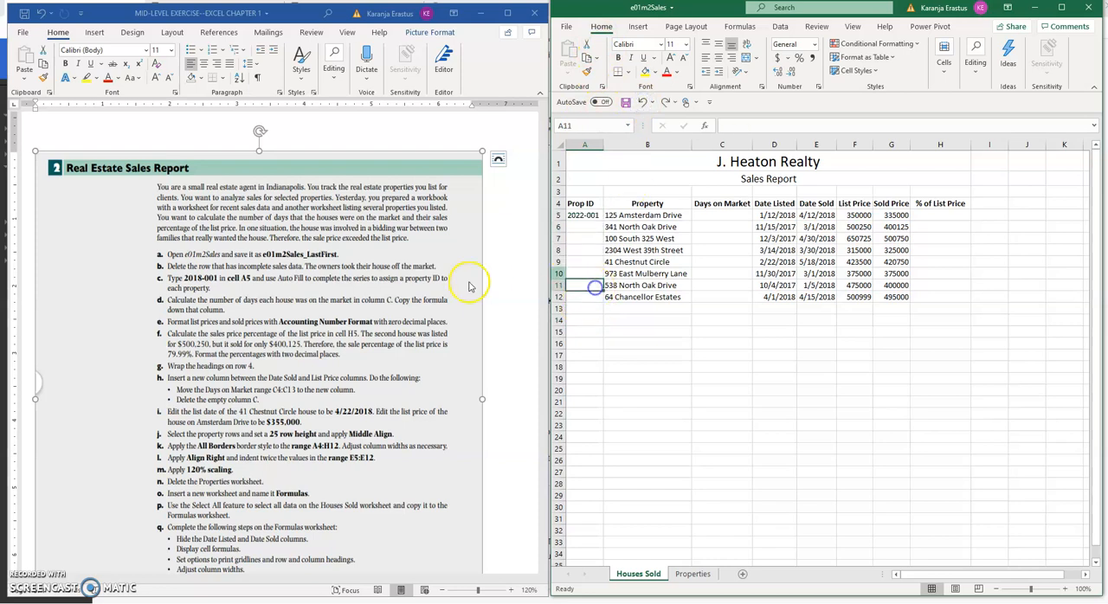
left_click(587, 214)
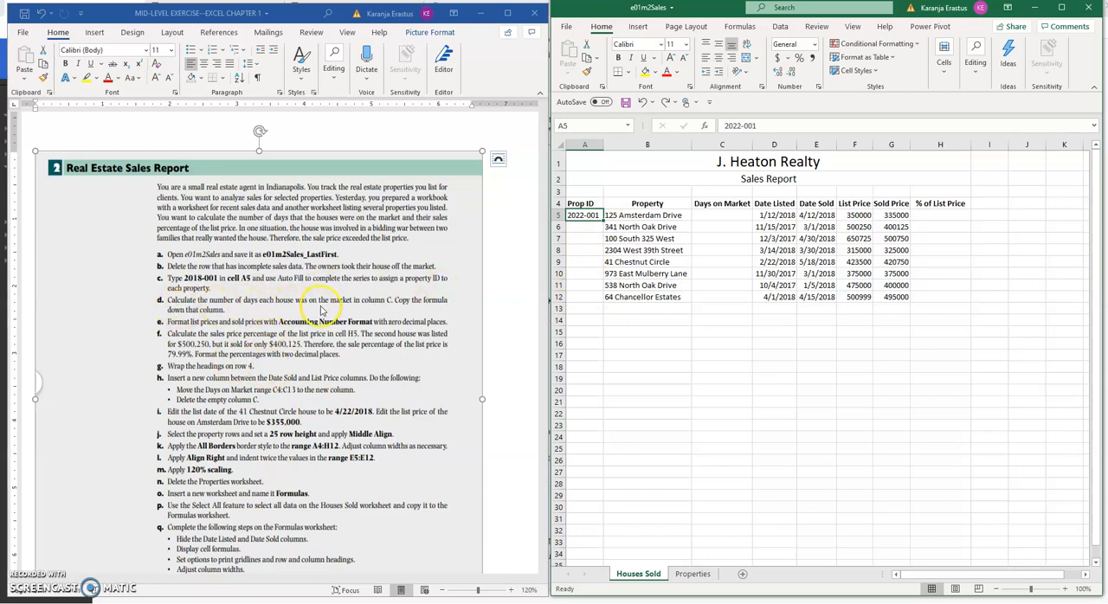
Examine the listed and sold dates of 125 Amsterdam Drive and how the listed date would appear in each number format
left_click(737, 217)
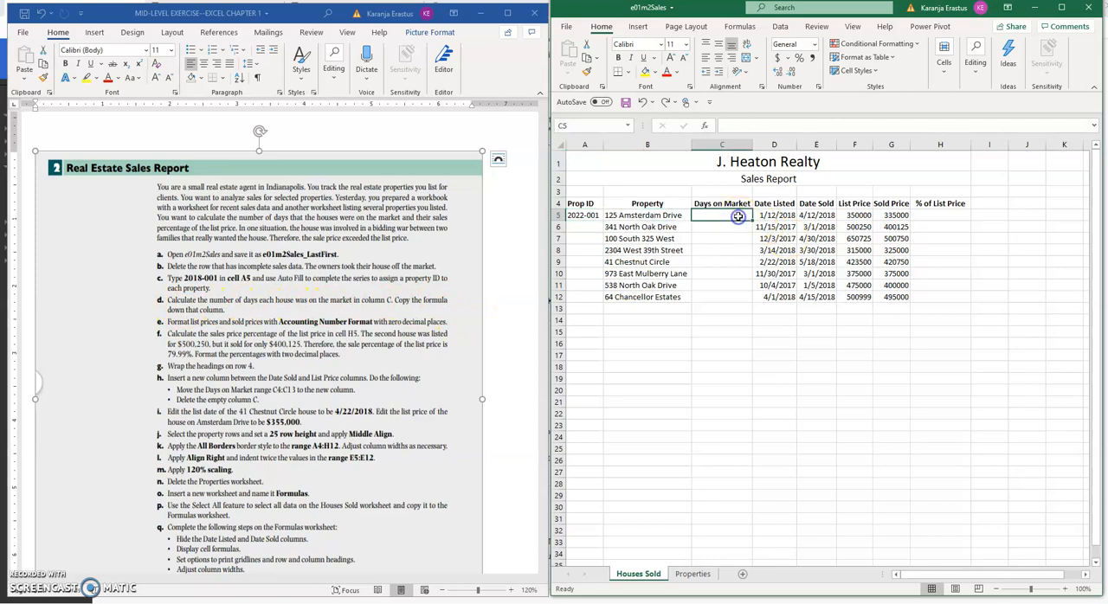
left_click(824, 216)
left_click(772, 214)
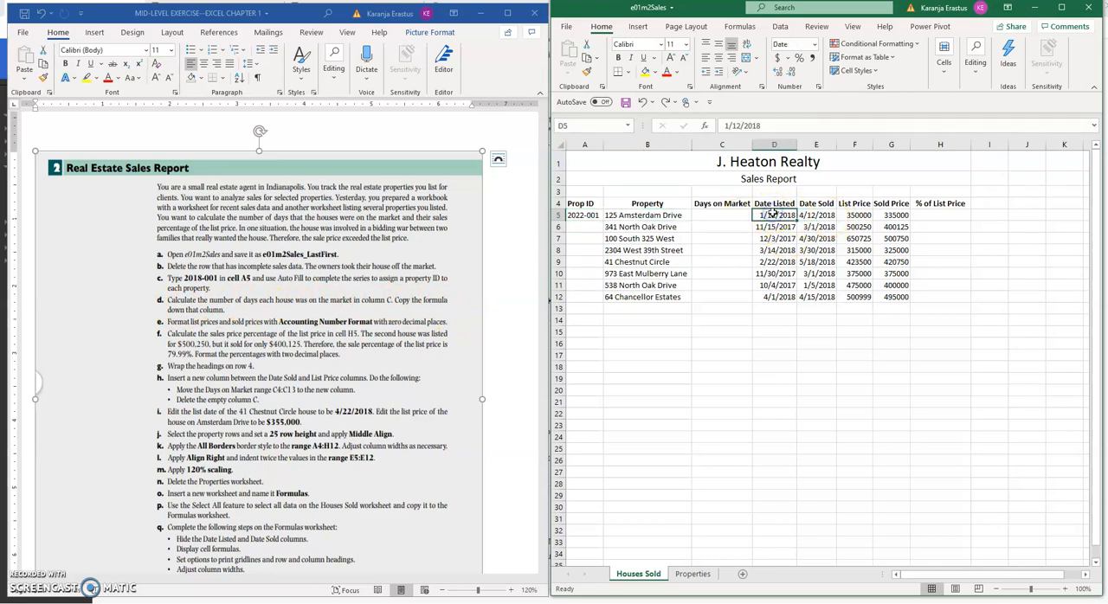
left_click(766, 220)
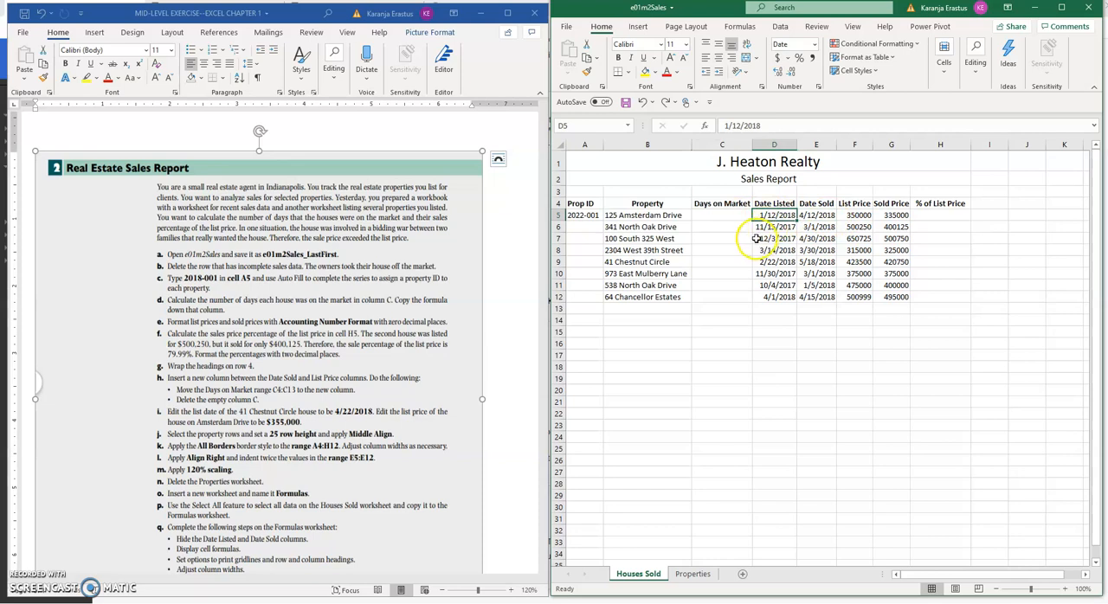
left_click(770, 217)
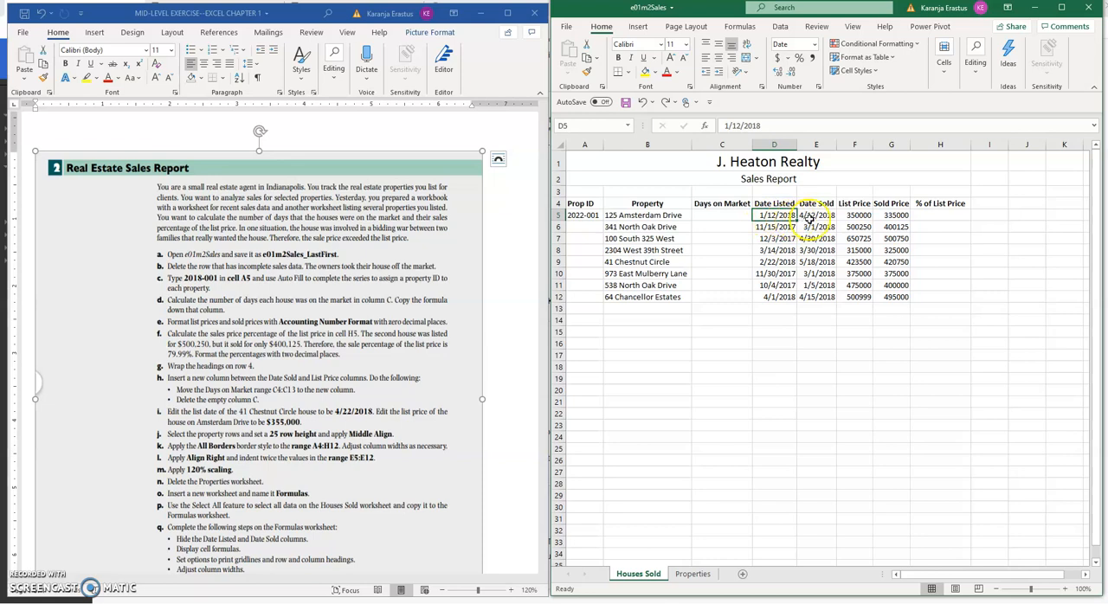
left_click(806, 217)
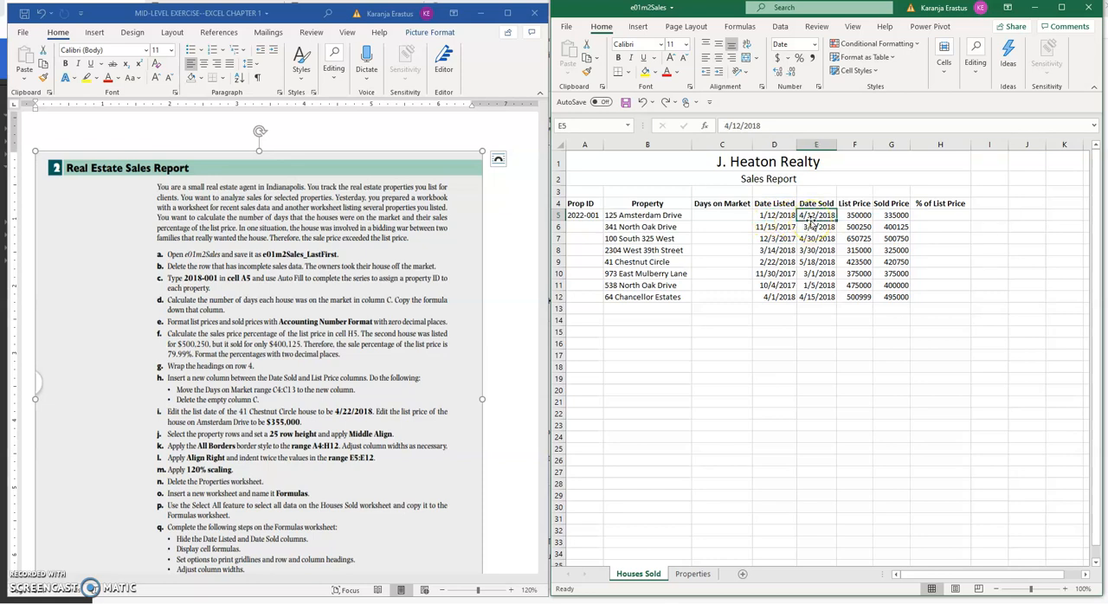
left_click(769, 216)
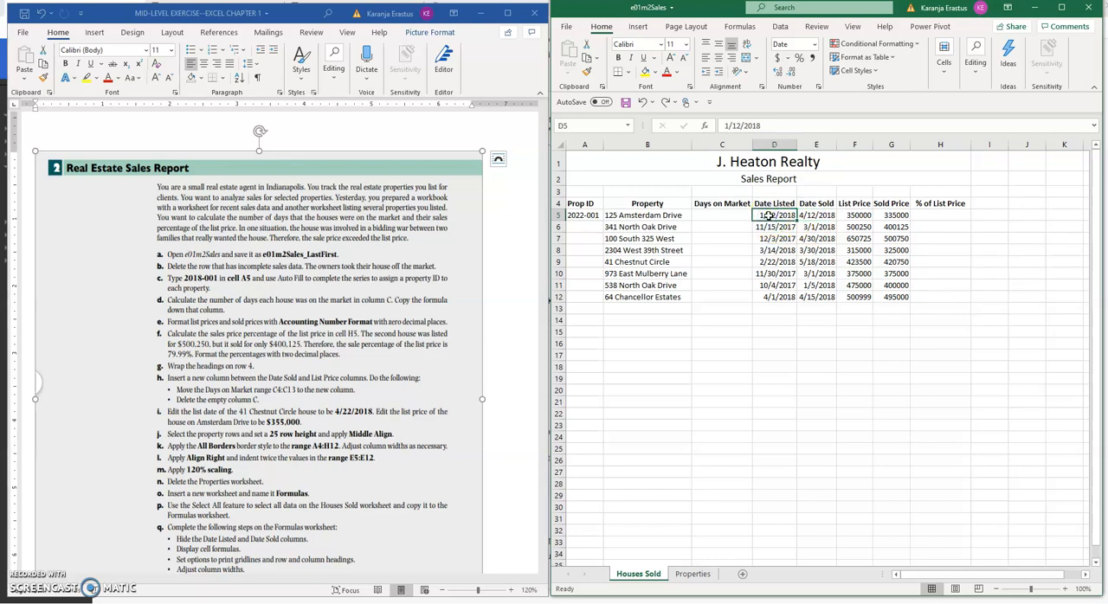
left_click(817, 44)
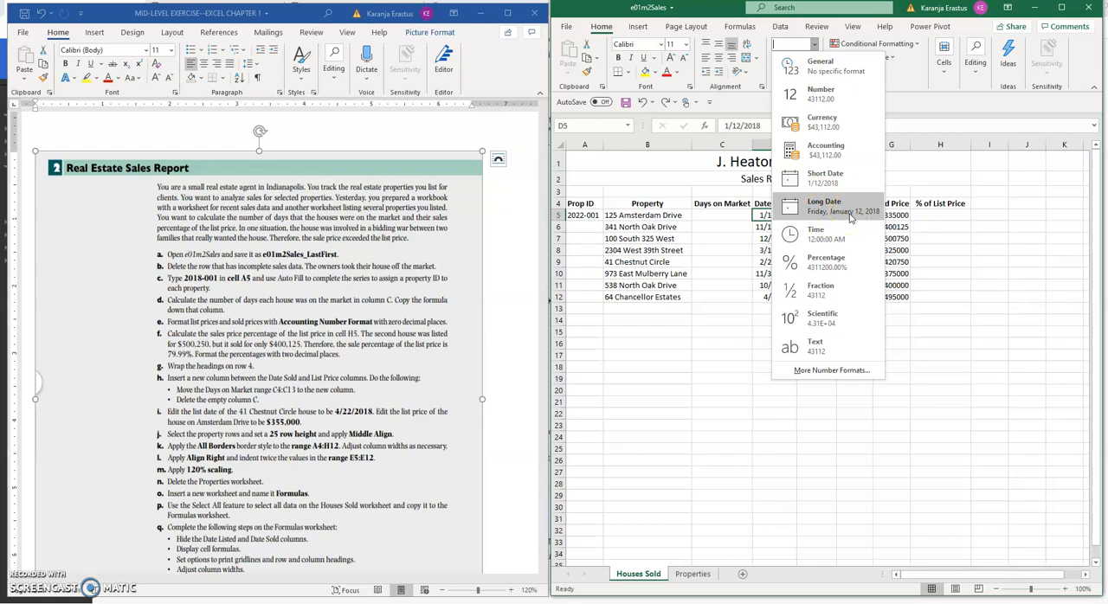
left_click(732, 230)
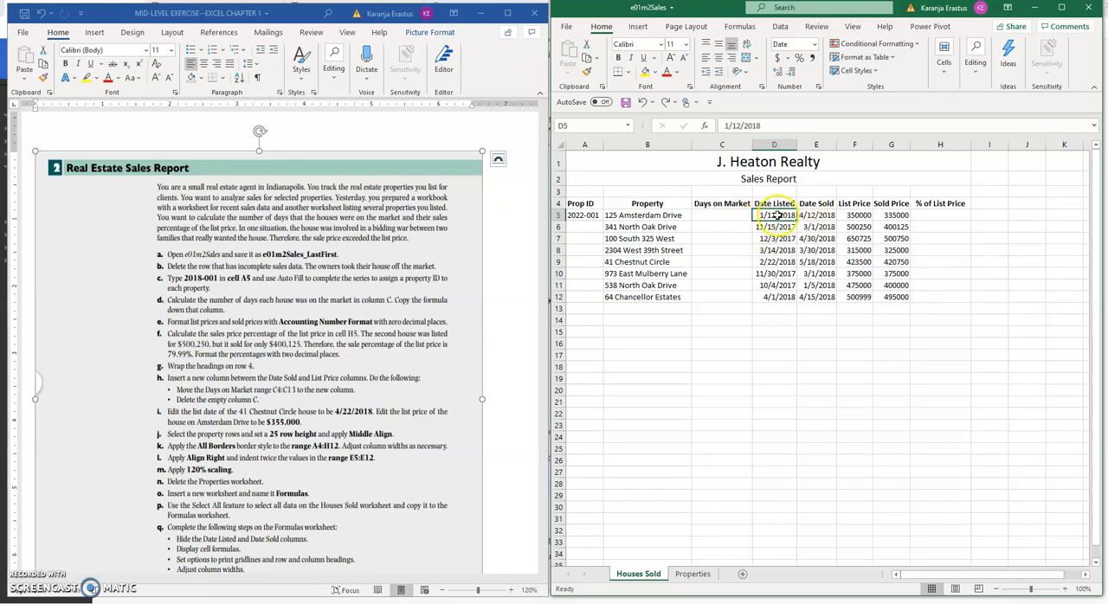
left_click(724, 214)
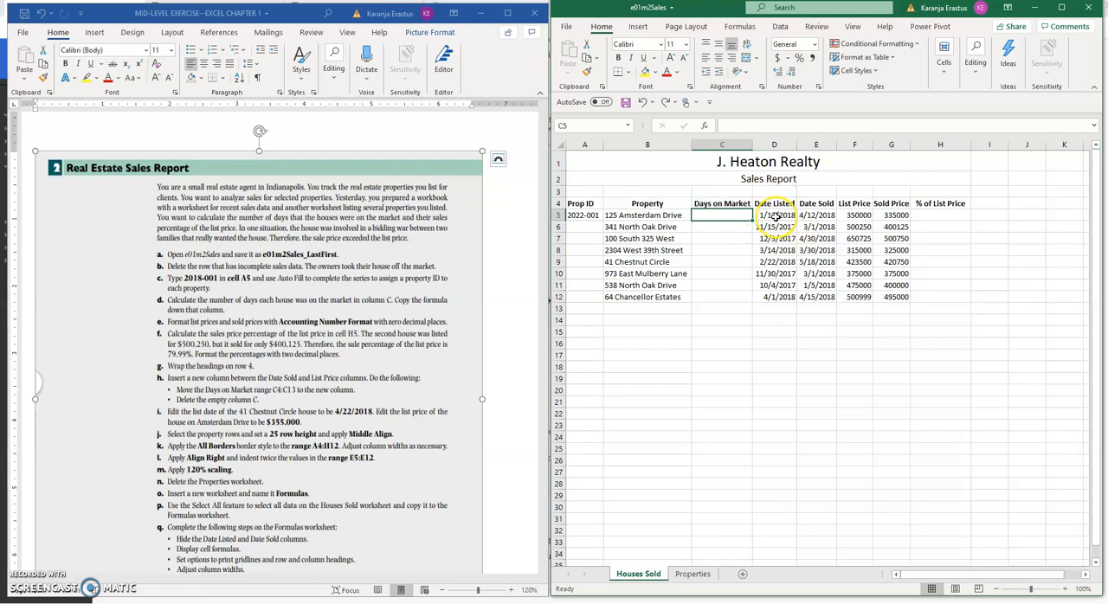
left_click(774, 213)
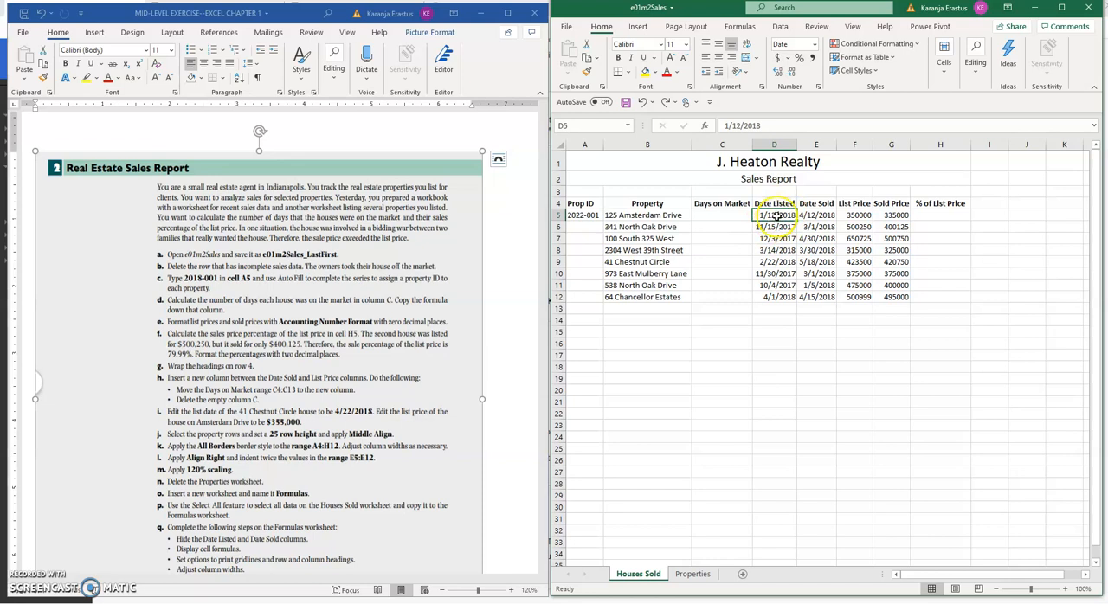
left_click(711, 214)
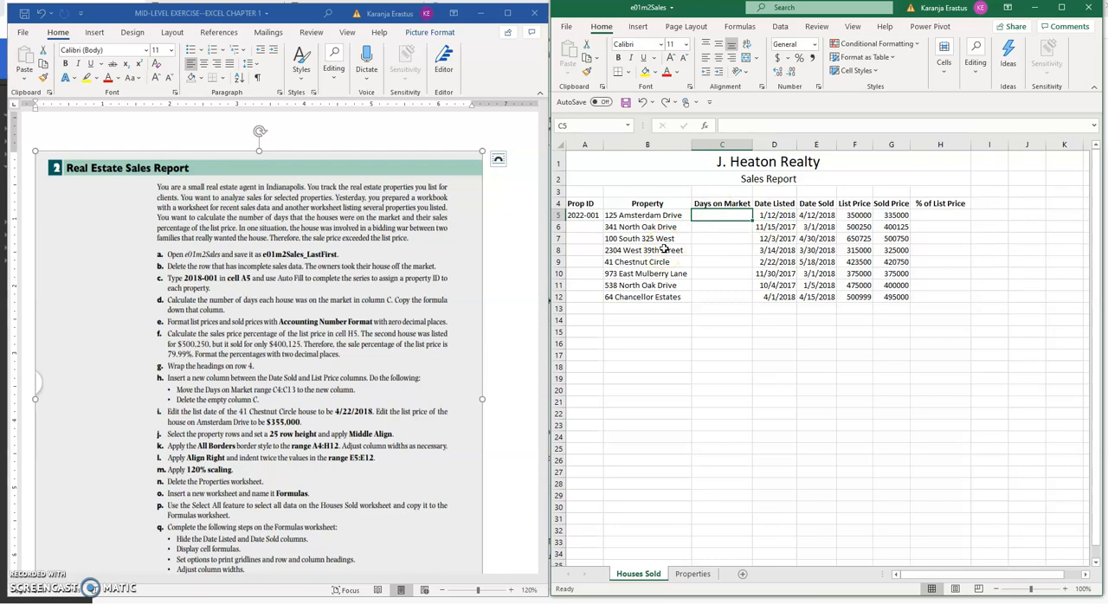
type("=")
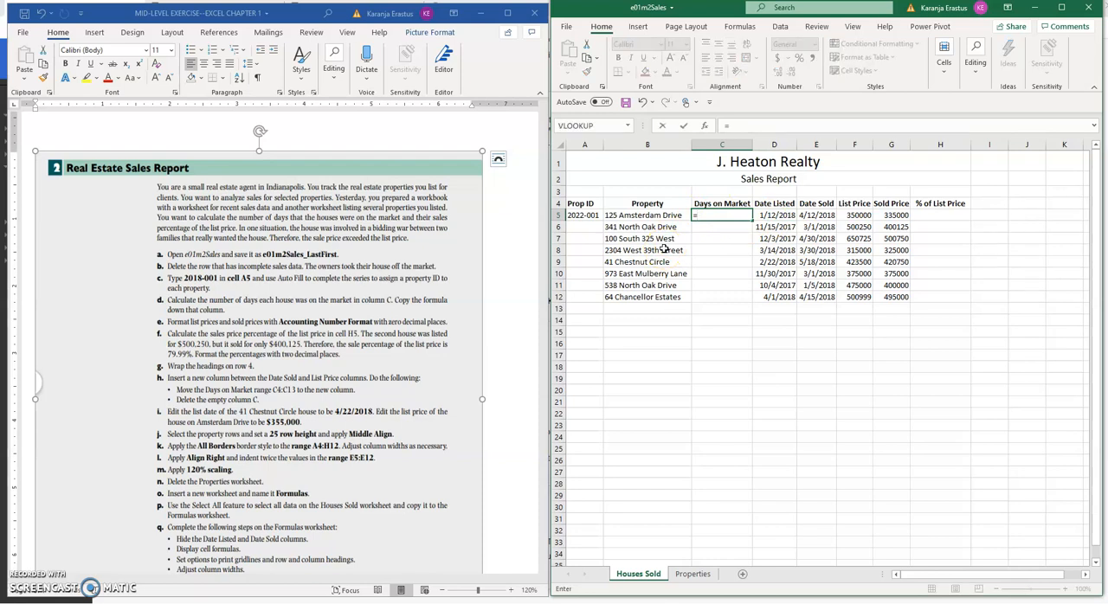
left_click(822, 215)
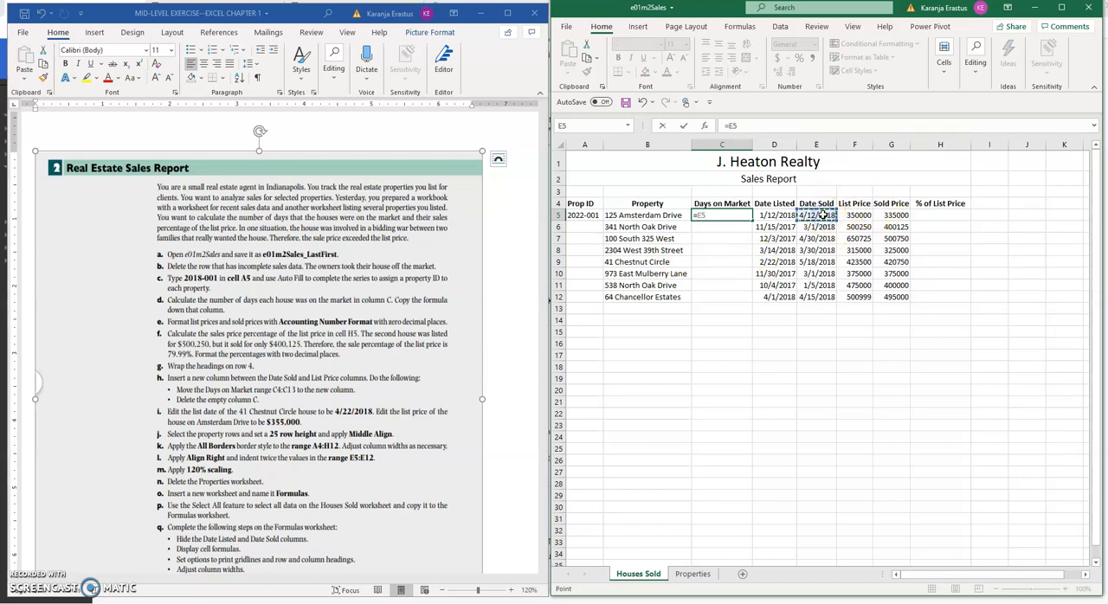
type("-")
left_click(780, 215)
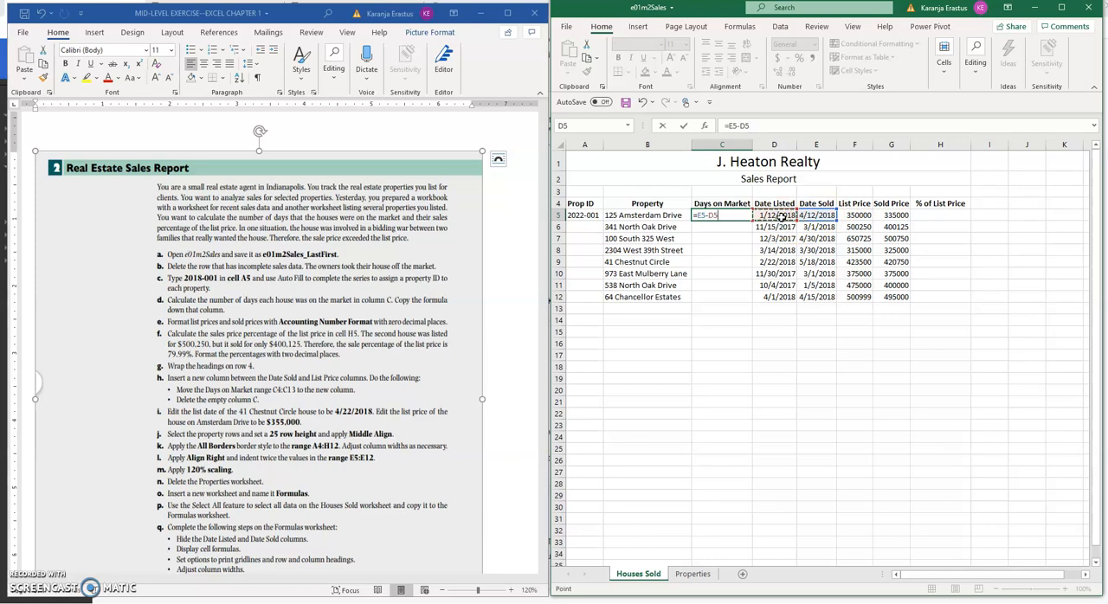
key("Return")
left_click(733, 214)
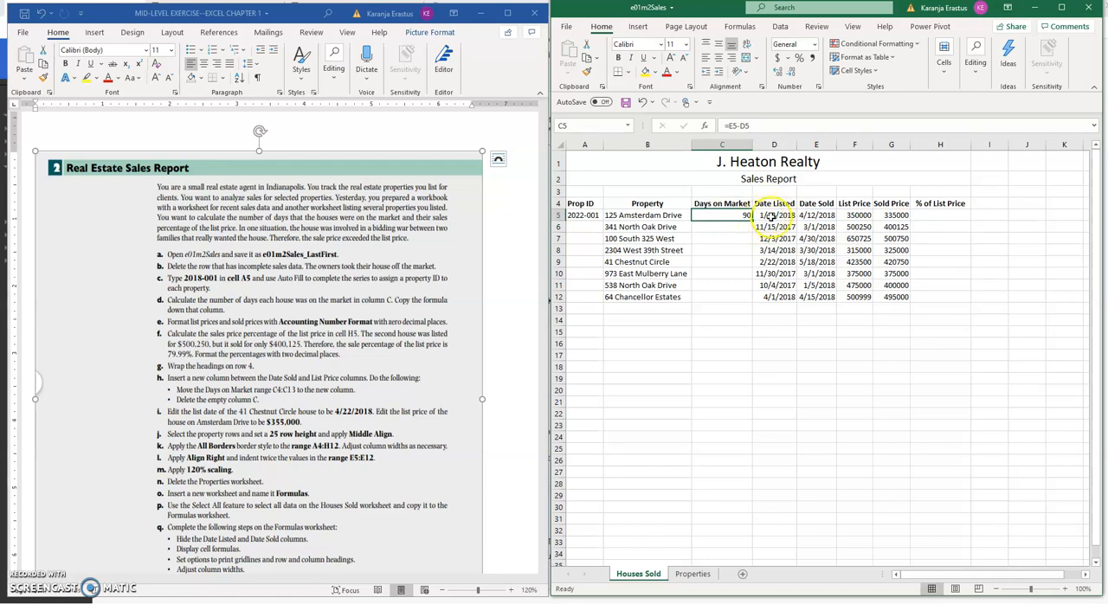
Apply the Number format to the listed date in D5 and the sold date in E5
left_click(769, 214)
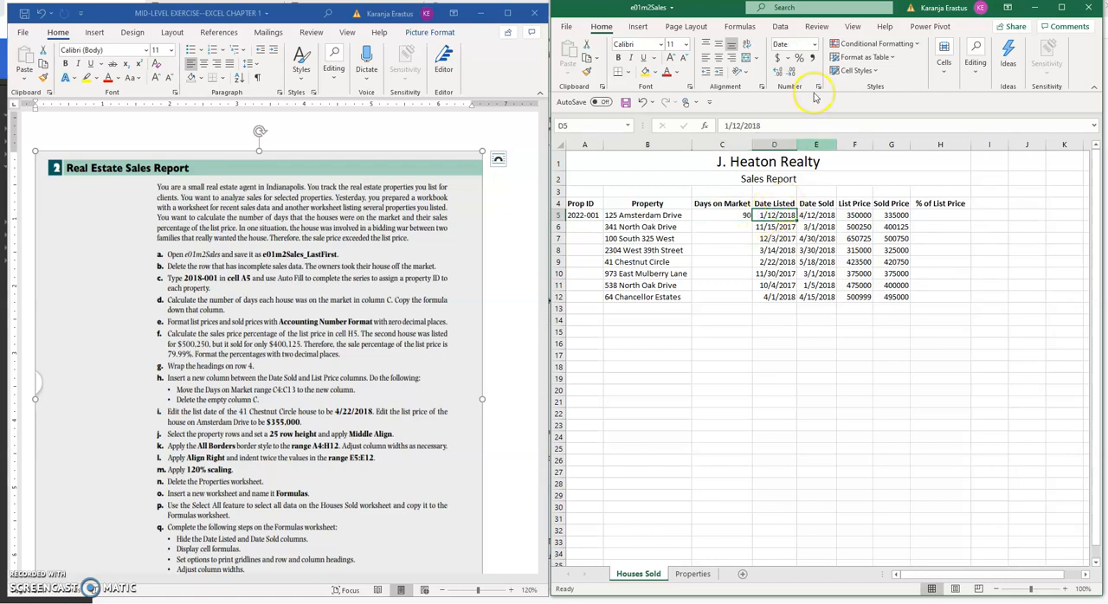
left_click(814, 44)
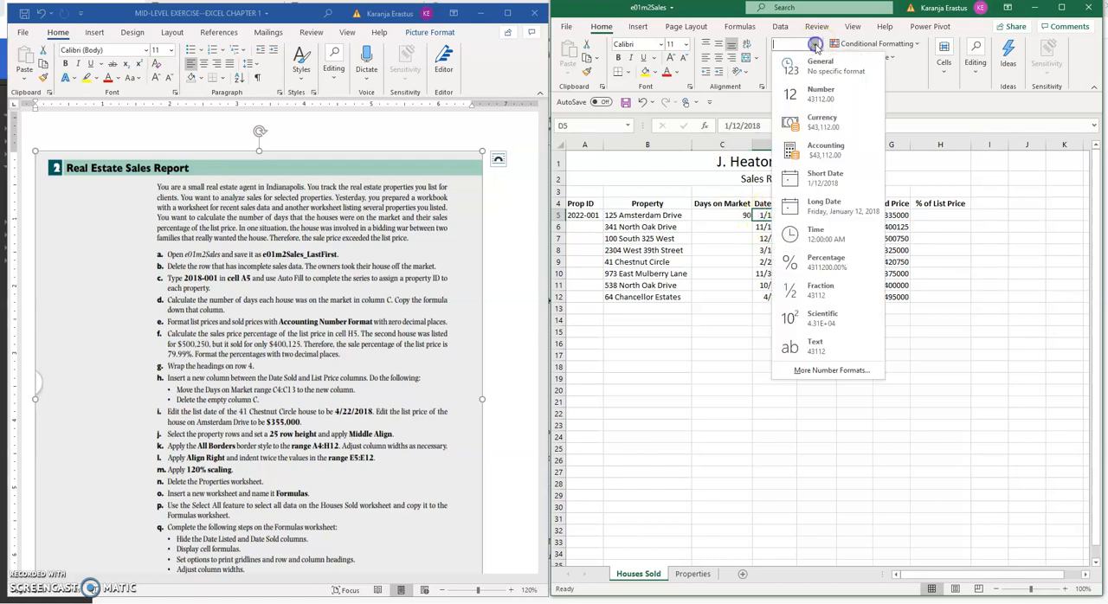
left_click(822, 97)
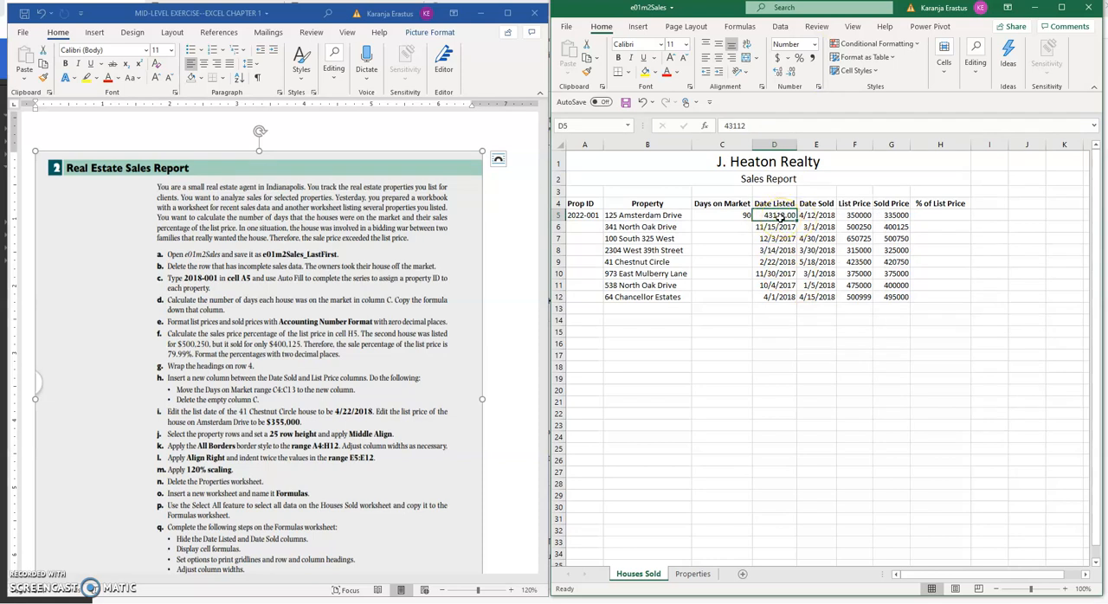
left_click(827, 216)
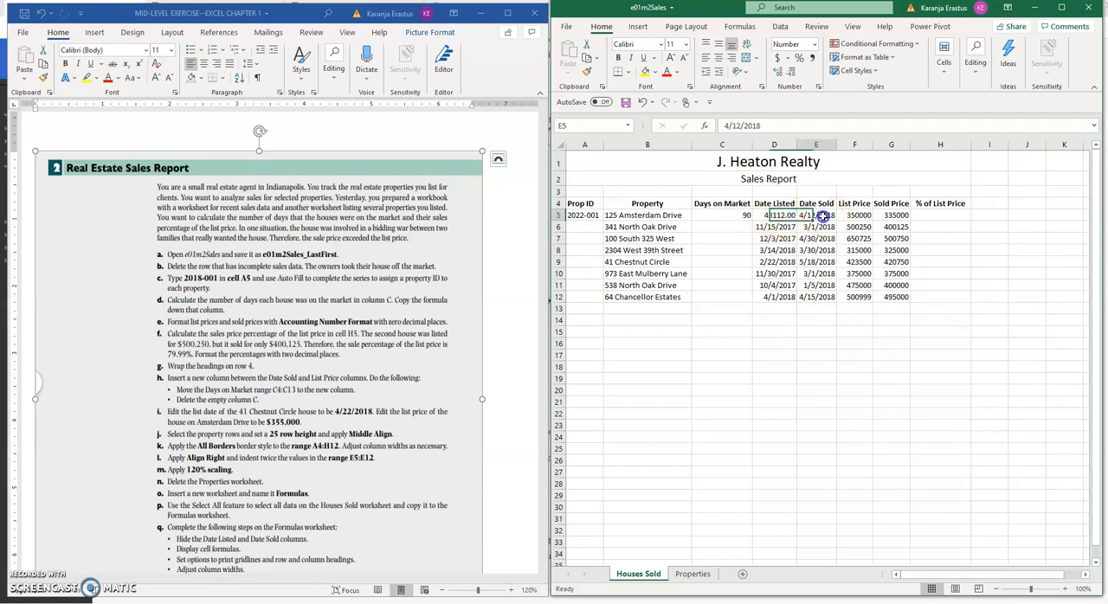
left_click(813, 44)
left_click(820, 107)
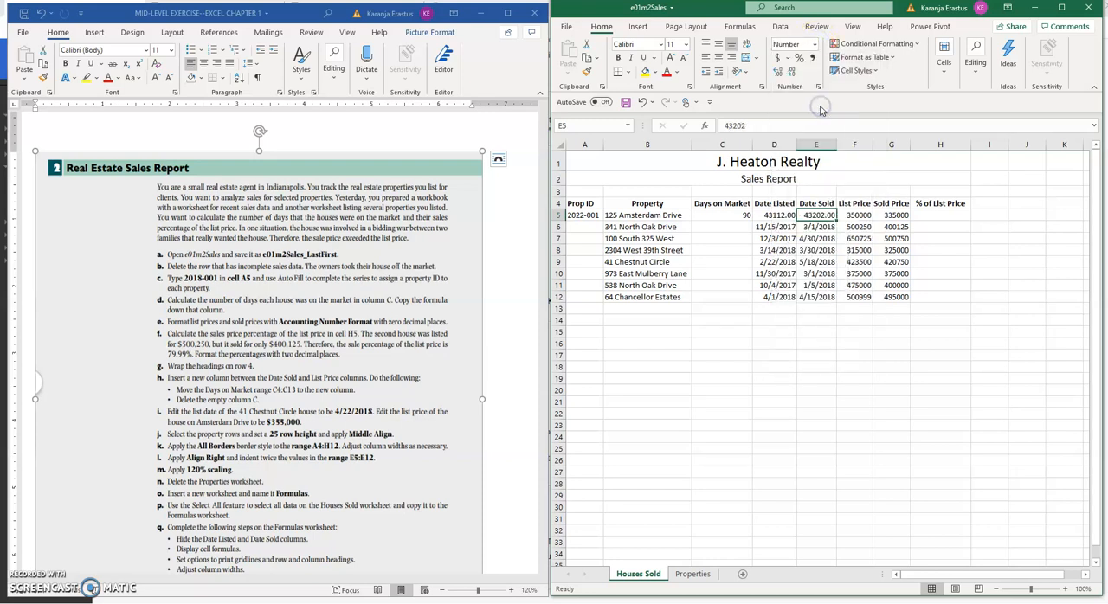
Reduce the numbers in E5 and D5 to zero decimal places
left_click(792, 73)
left_click(778, 215)
left_click(789, 73)
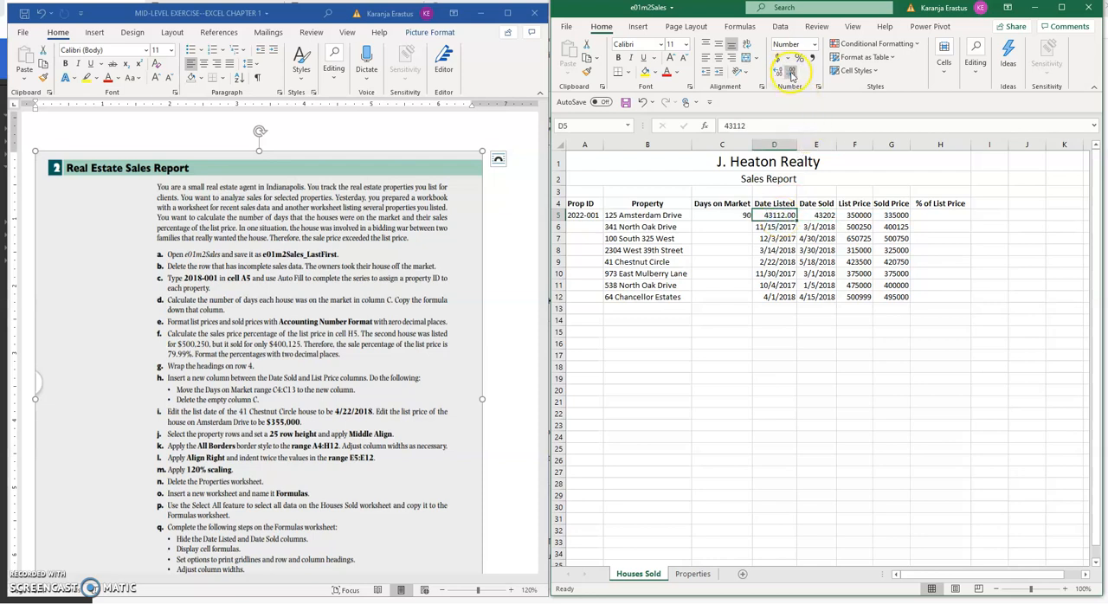
left_click(789, 73)
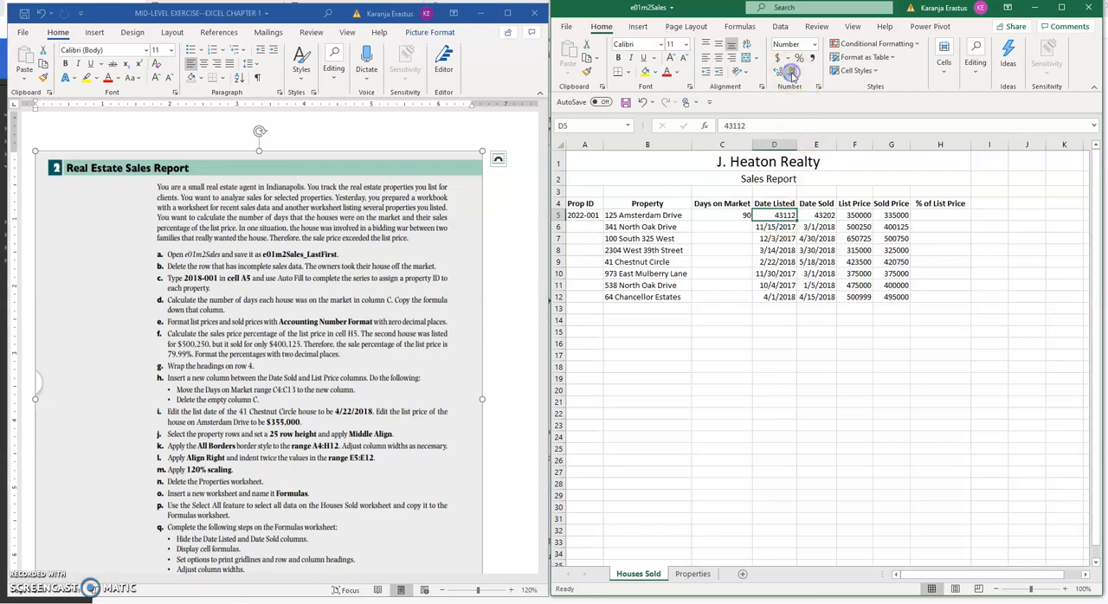
Try copying the days-on-market formula from C5 down through C12, and undo the copy
left_click(744, 214)
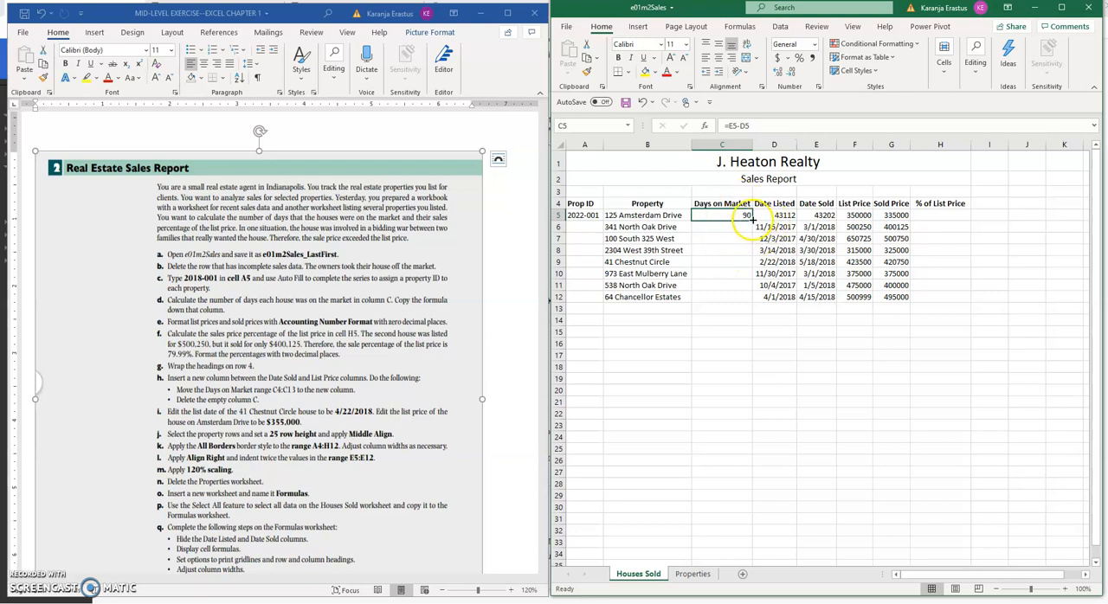
left_click_drag(751, 220, 743, 314)
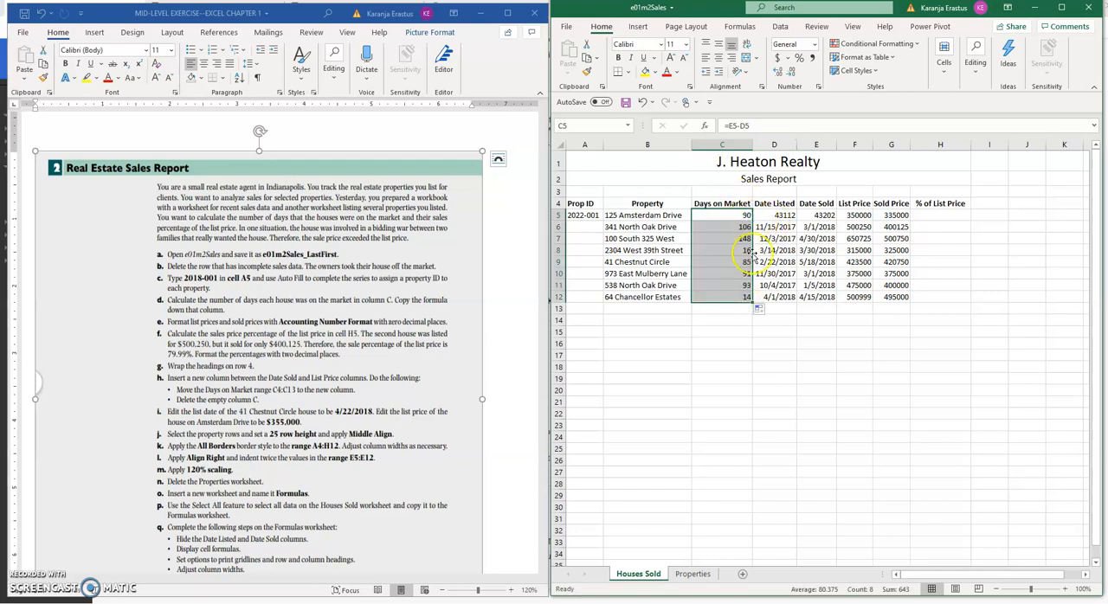
left_click(641, 103)
left_click(720, 320)
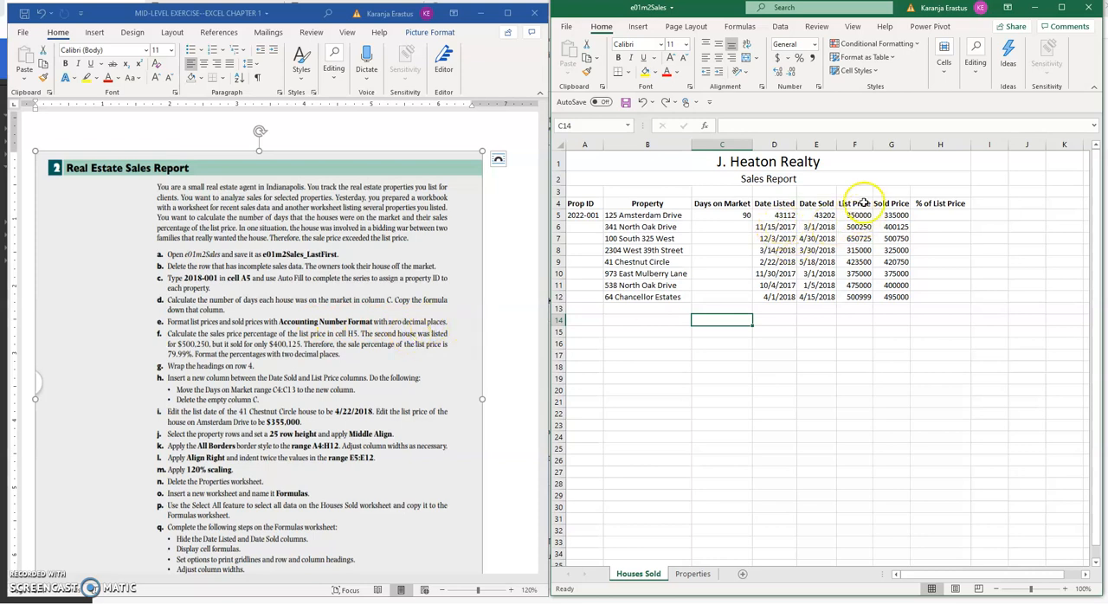
Apply the Short Date format to the sold date of 125 Amsterdam Drive in E5
left_click(816, 215)
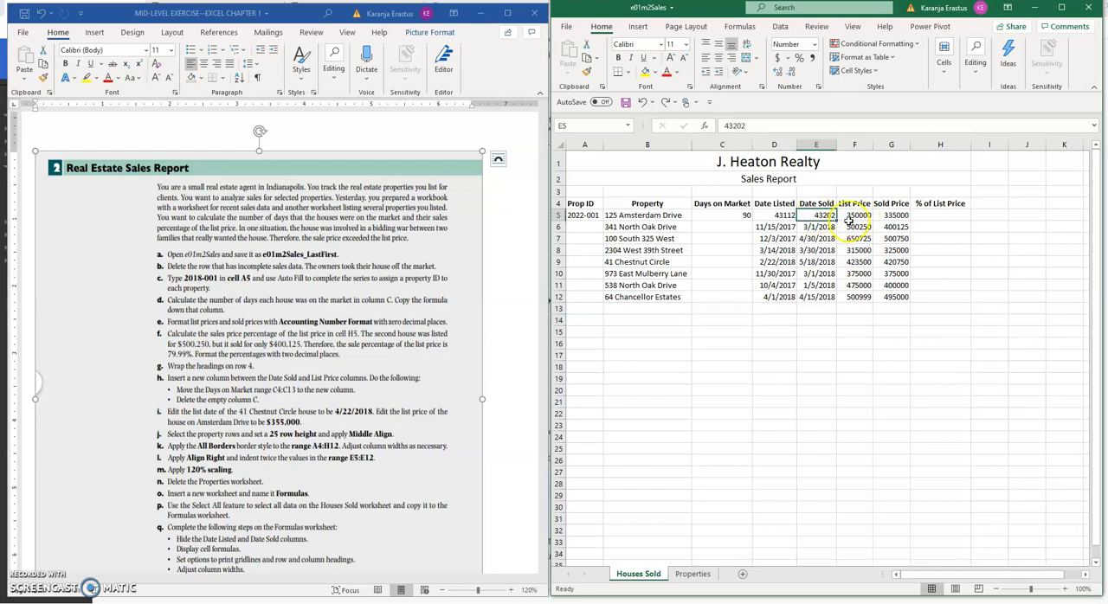
left_click(813, 44)
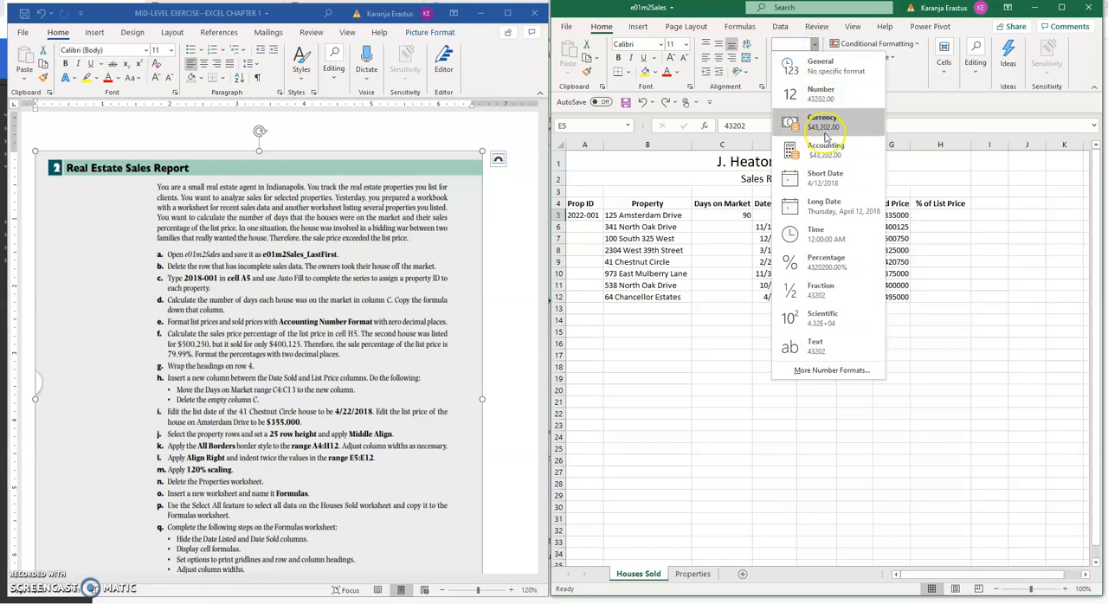
left_click(827, 185)
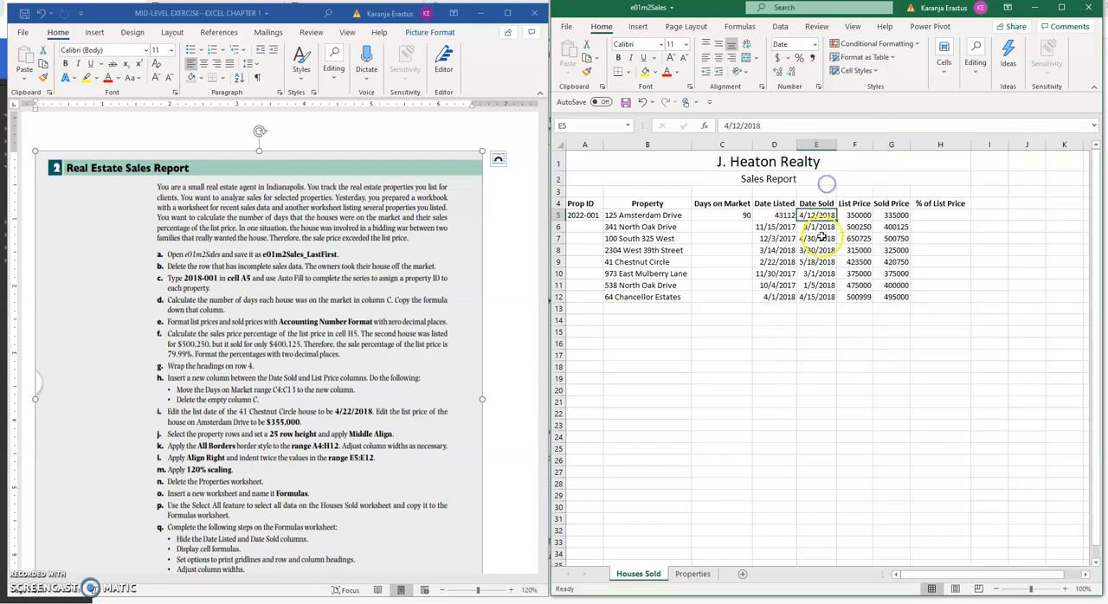
Apply the Accounting Number Format with zero decimal places to the 125 Amsterdam Drive list price in F5
left_click_drag(853, 215, 885, 305)
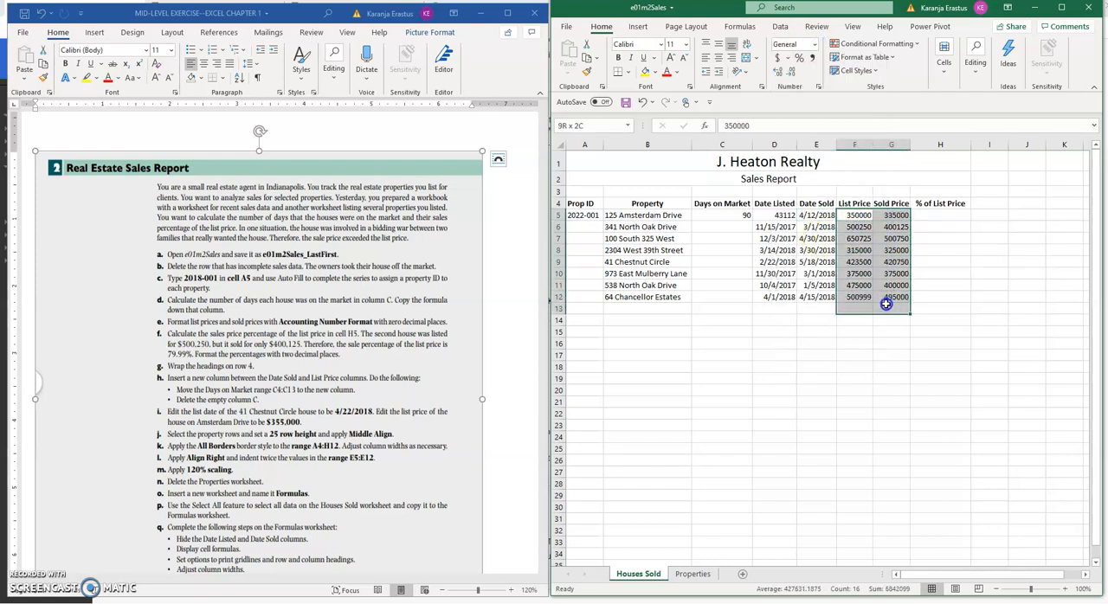
left_click(863, 235)
left_click(860, 215)
left_click(853, 216)
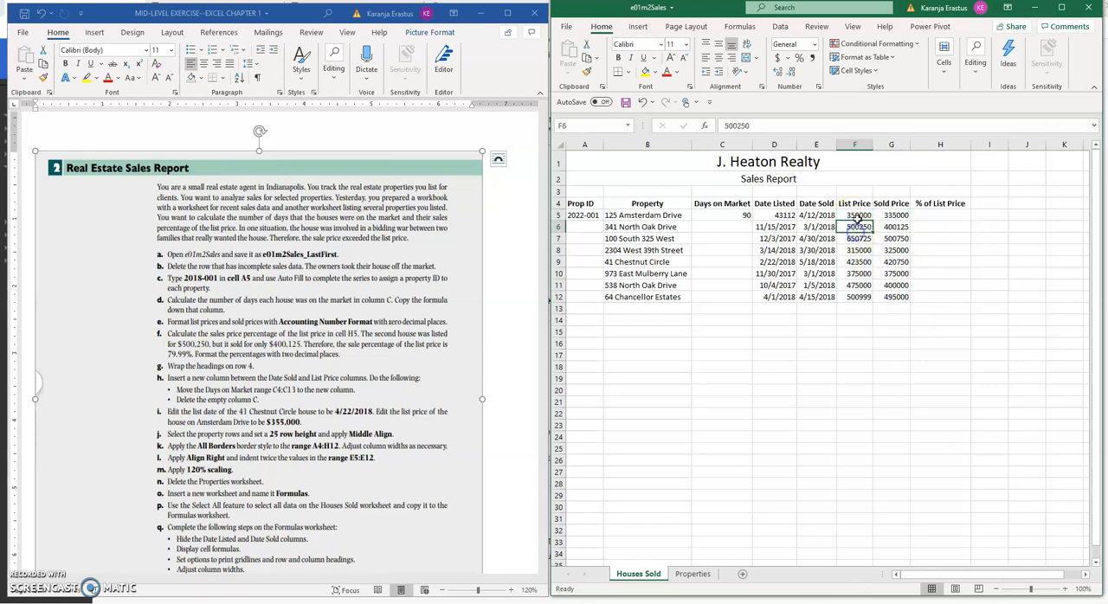
left_click(778, 59)
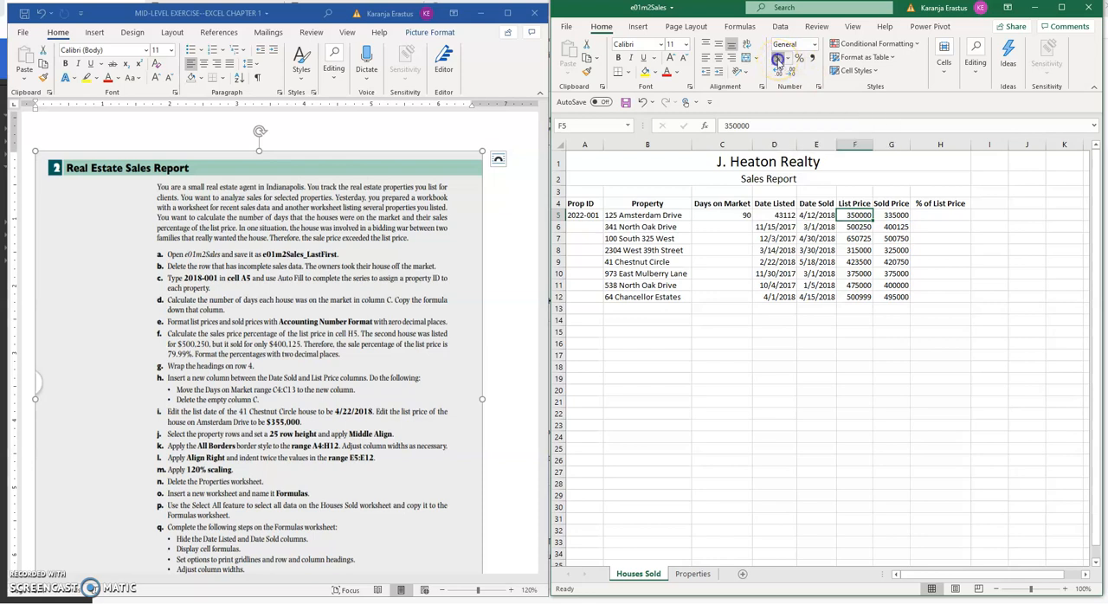
left_click(778, 72)
left_click(778, 73)
left_click(789, 72)
left_click(789, 72)
left_click(789, 72)
left_click(789, 73)
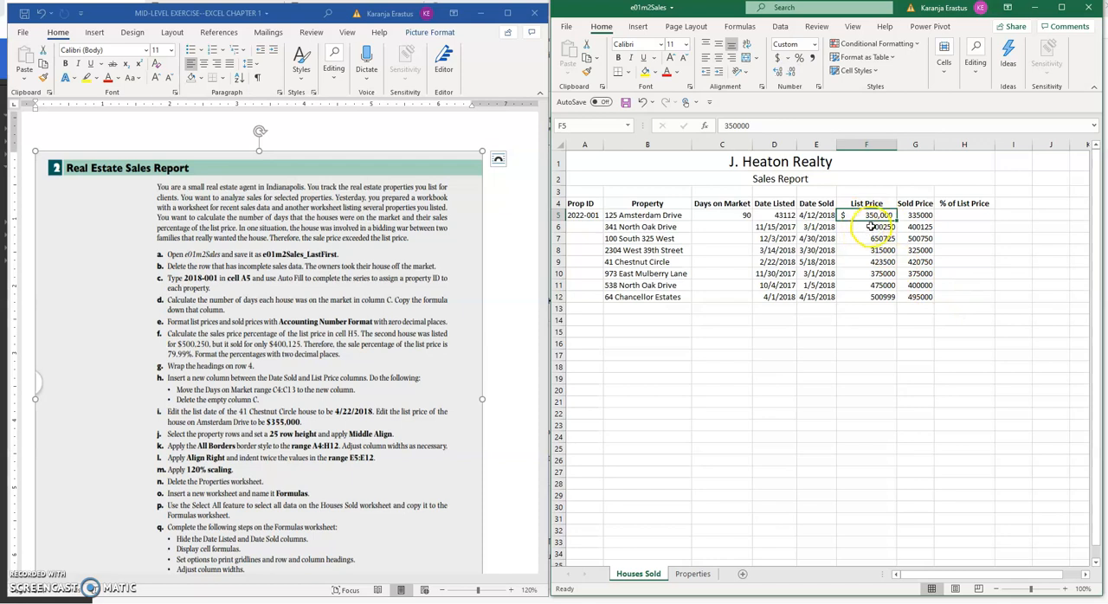
left_click_drag(874, 215, 918, 296)
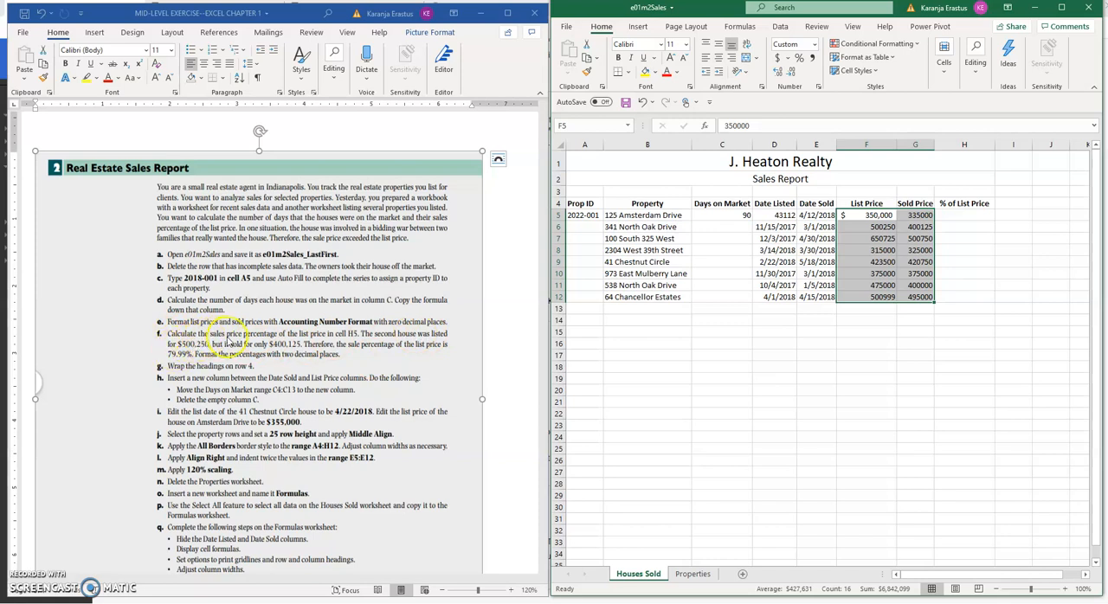
Enter the formula =F5/G5 in cell H5 to divide the list price by the sold price
left_click(949, 215)
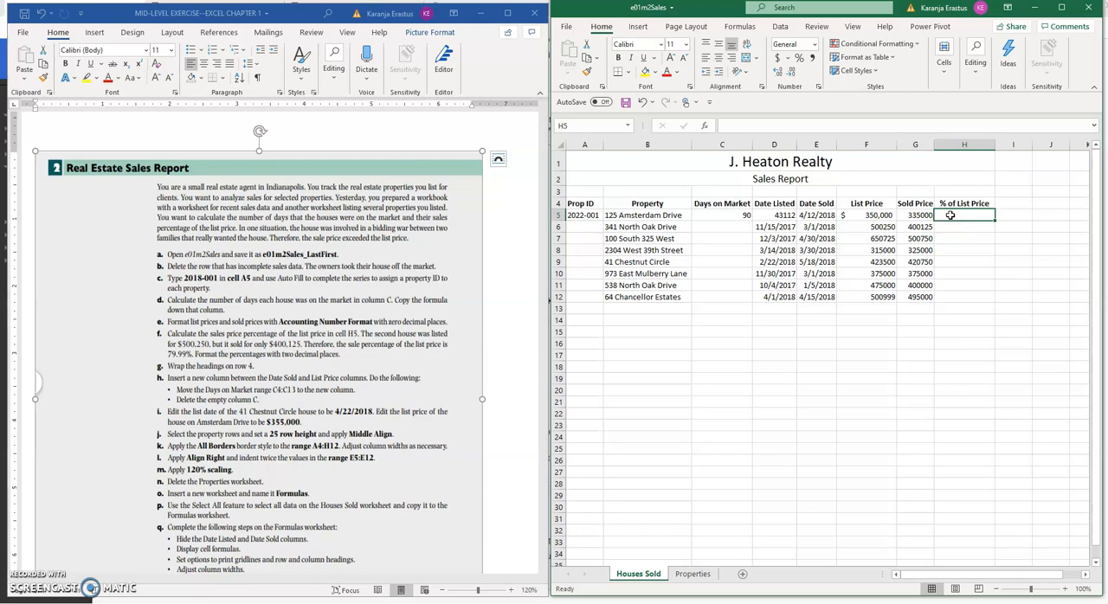
type("=")
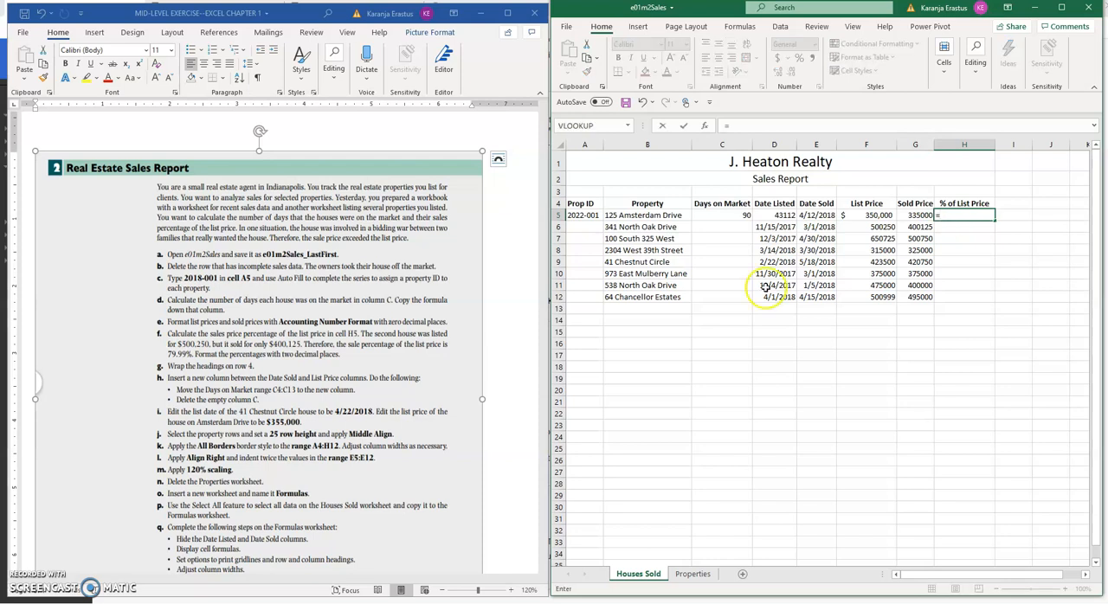
left_click(883, 215)
type("/")
left_click(917, 215)
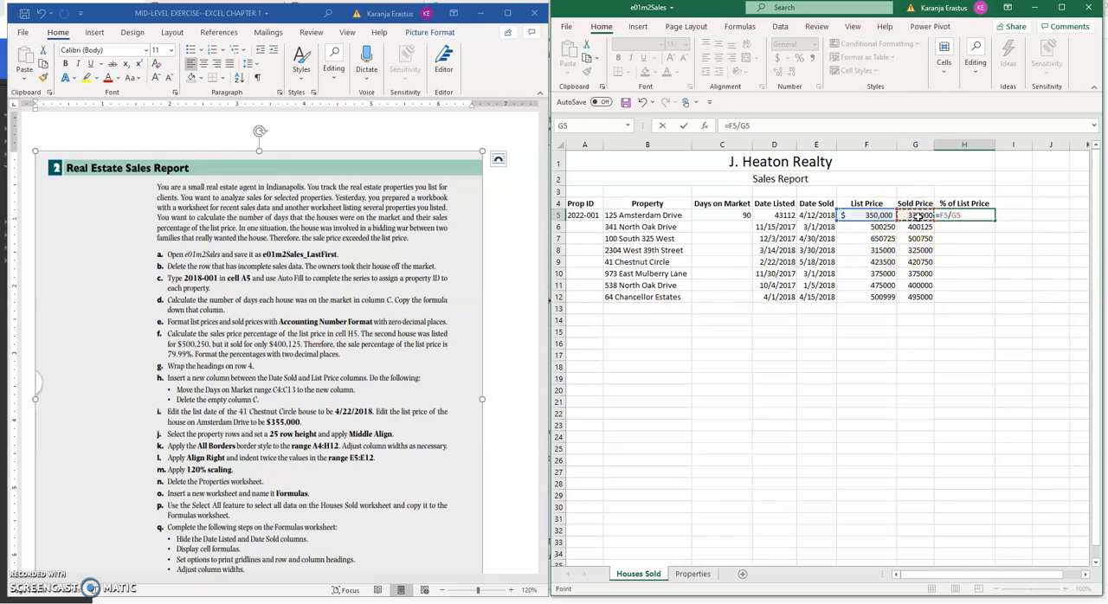
key("Return")
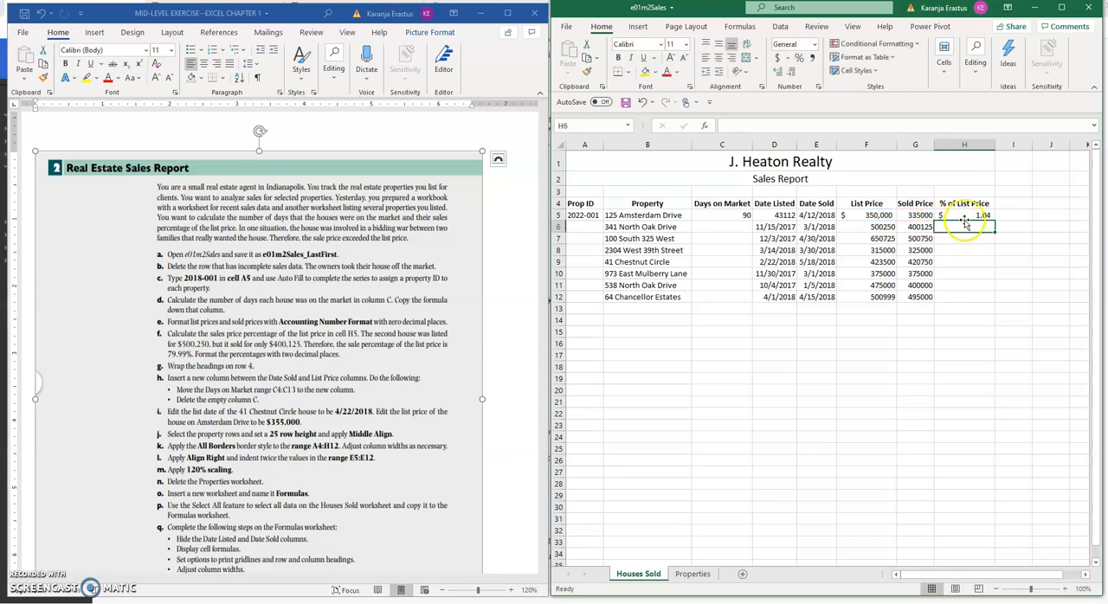
Try formatting H5 as a percentage and copying its formula down to H6, and undo both changes
left_click(964, 214)
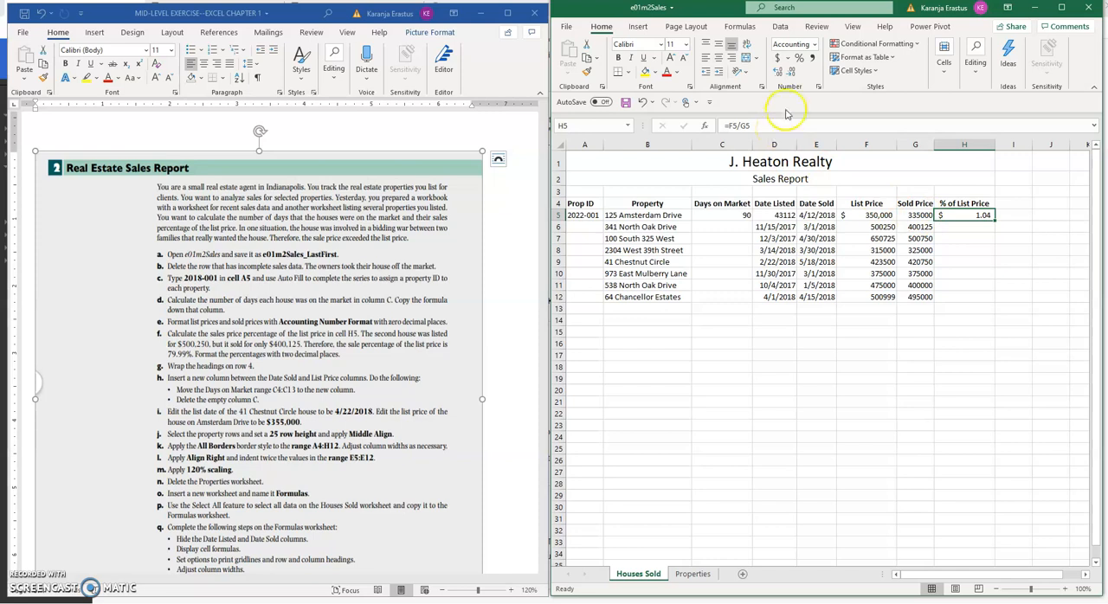
left_click(815, 45)
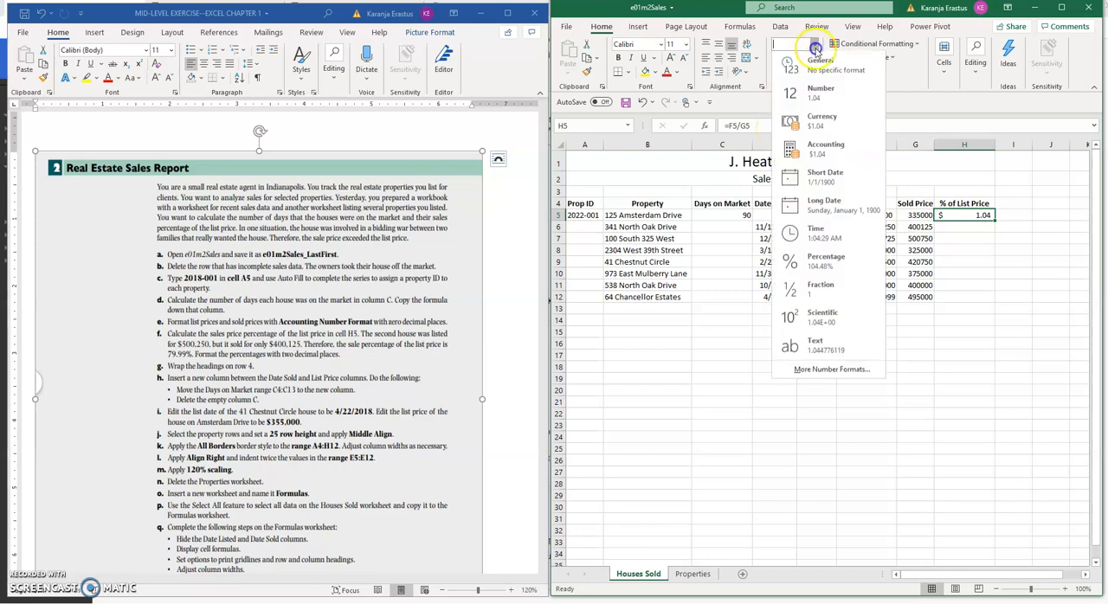
left_click(818, 93)
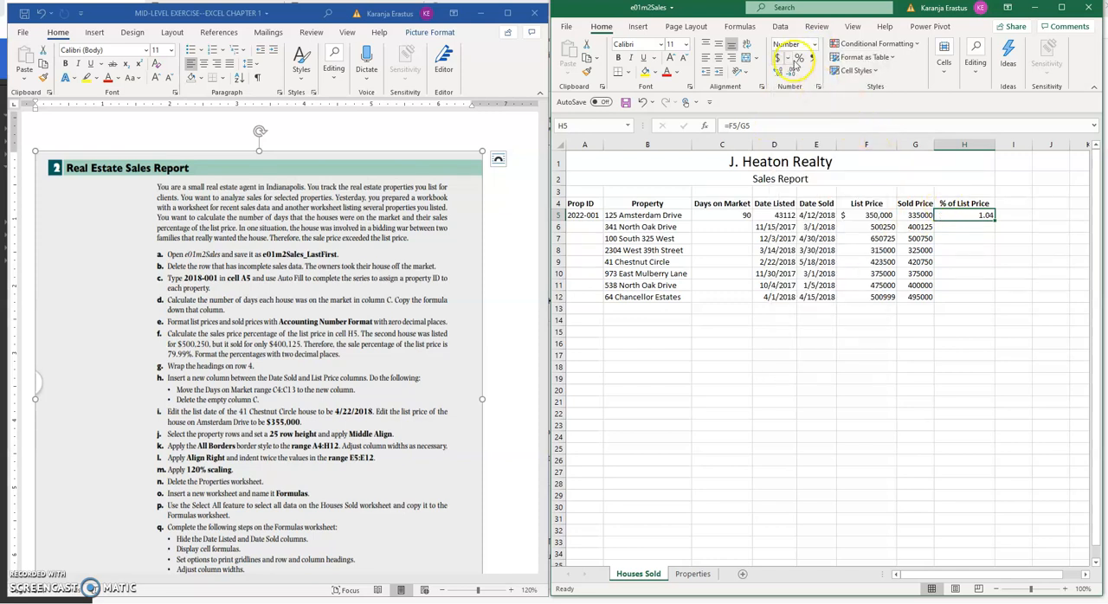
left_click(799, 58)
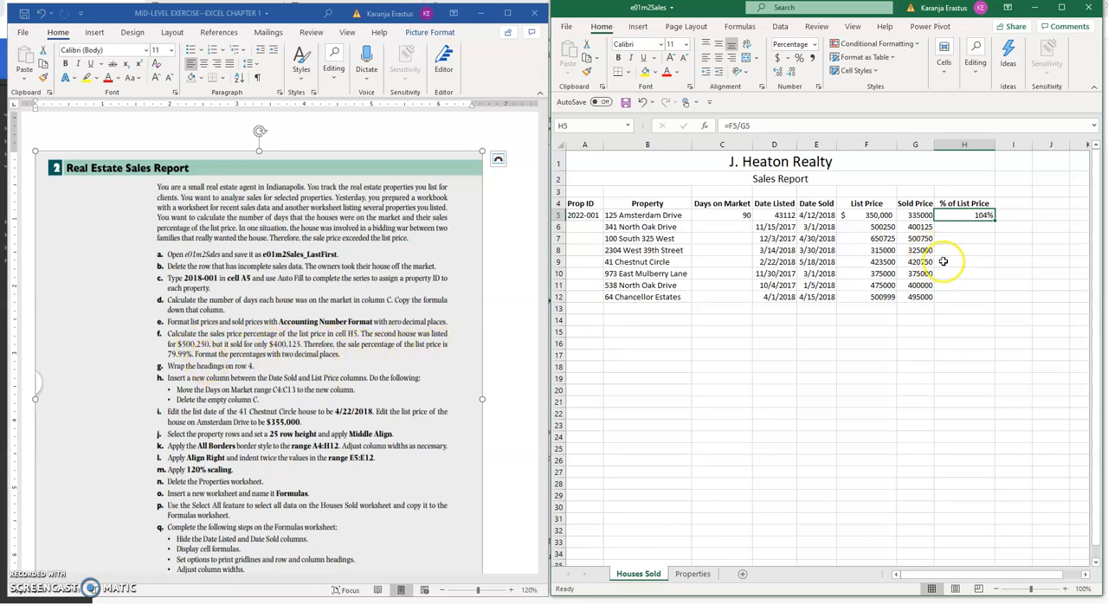
left_click_drag(993, 221, 993, 232)
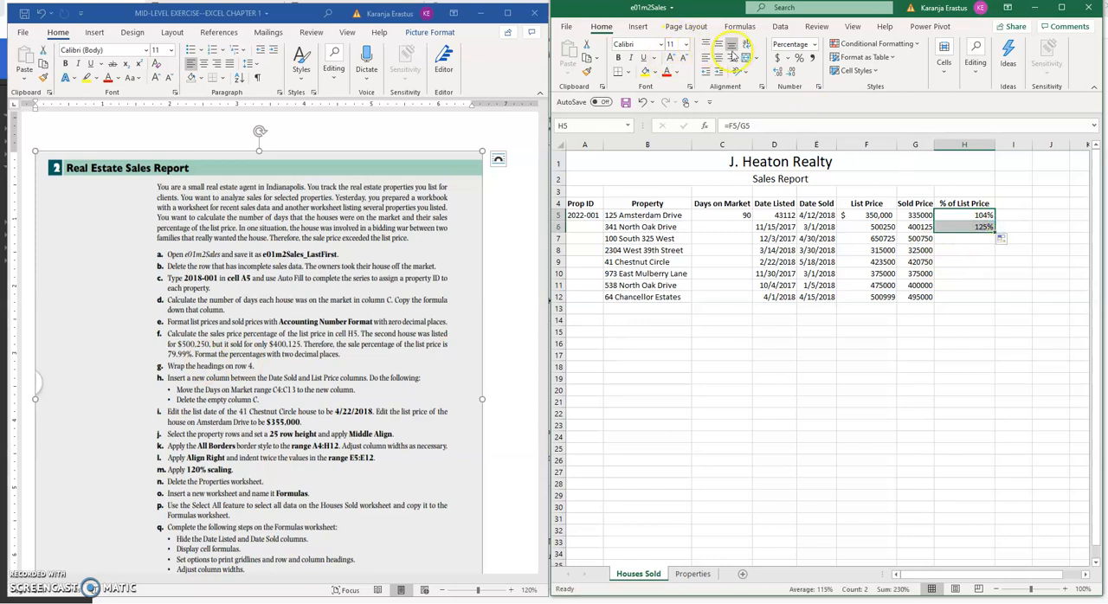
left_click(642, 102)
left_click(642, 102)
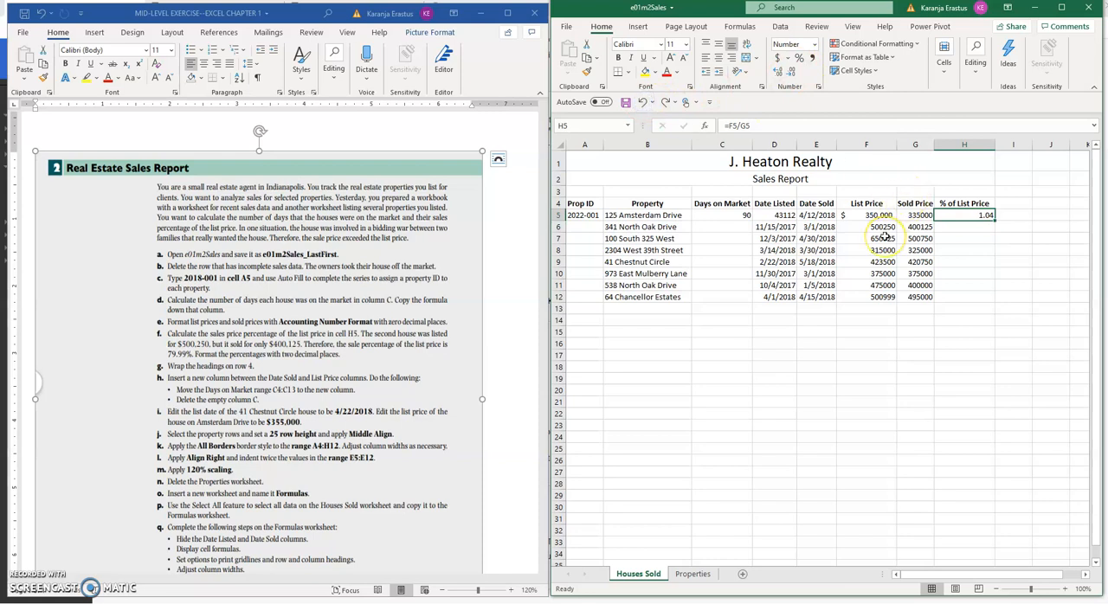
Replace the formula in H5 with =G5/F5 to calculate the sold price as a percentage of the list price
type("=")
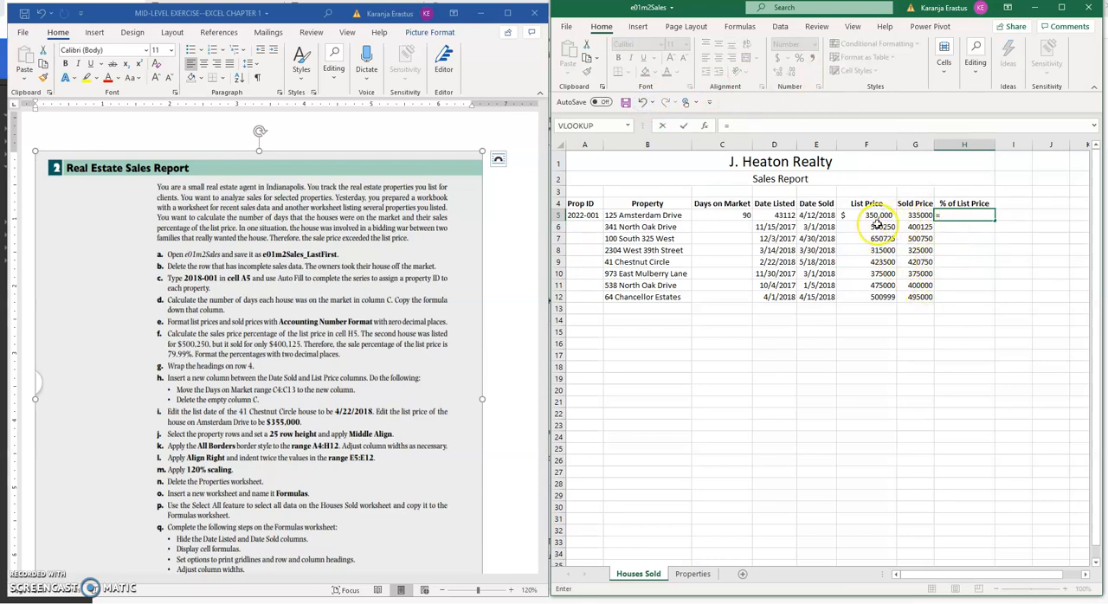
left_click(909, 214)
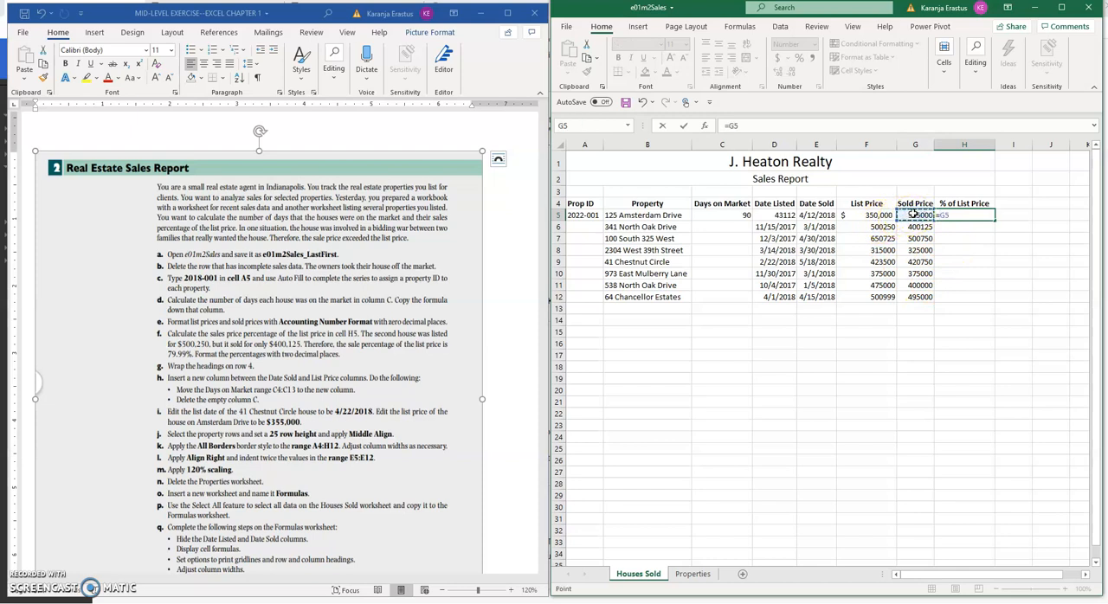
type("/")
left_click(874, 215)
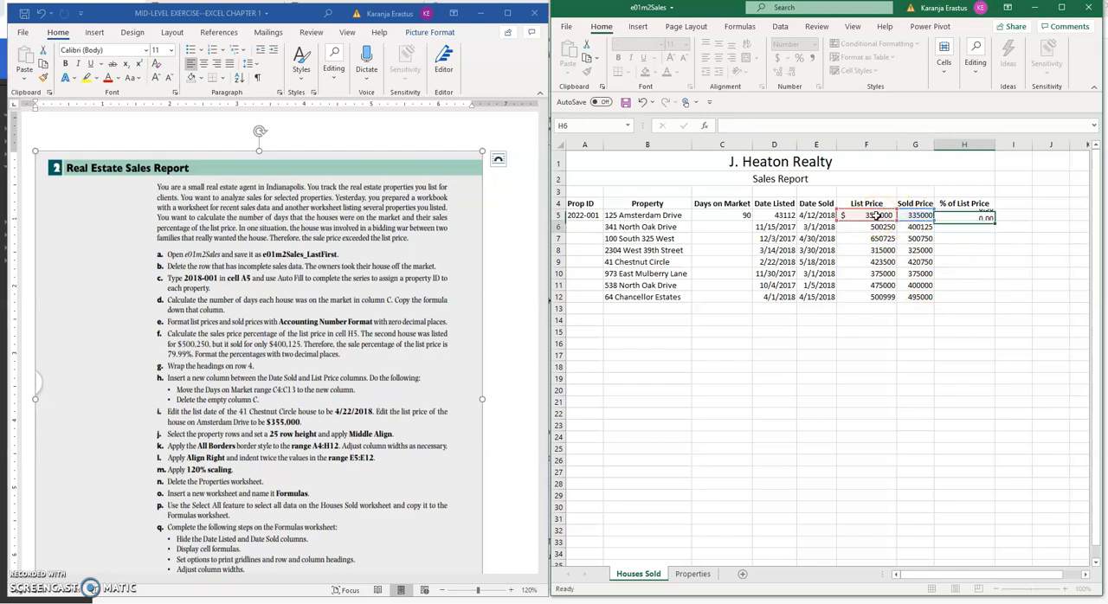
key("Return")
Format the % of List Price value in H5 as a percentage with two decimal places
left_click(976, 215)
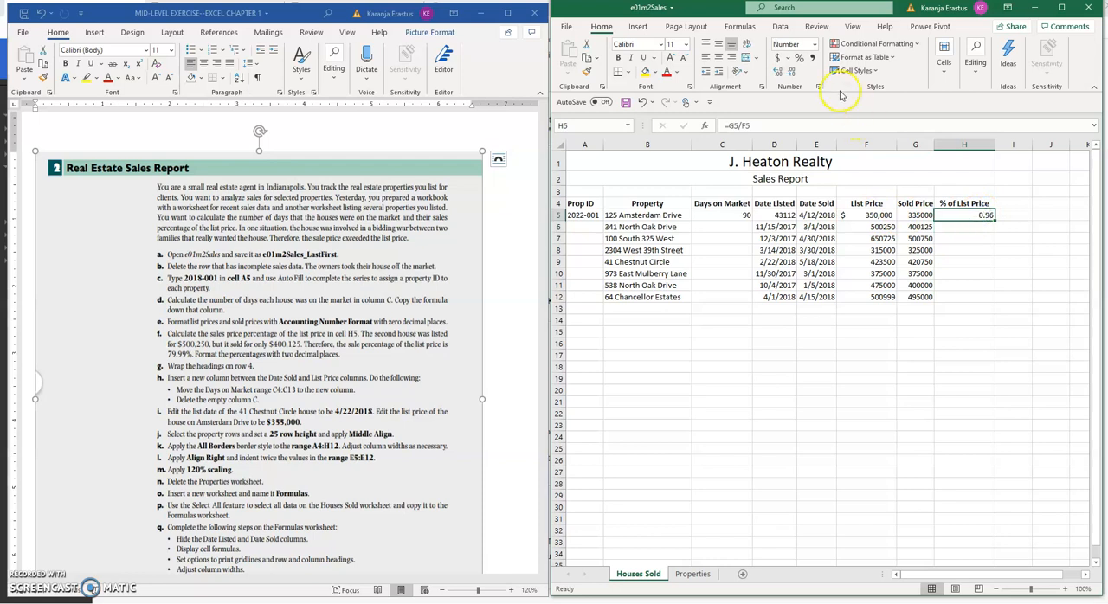
left_click(799, 57)
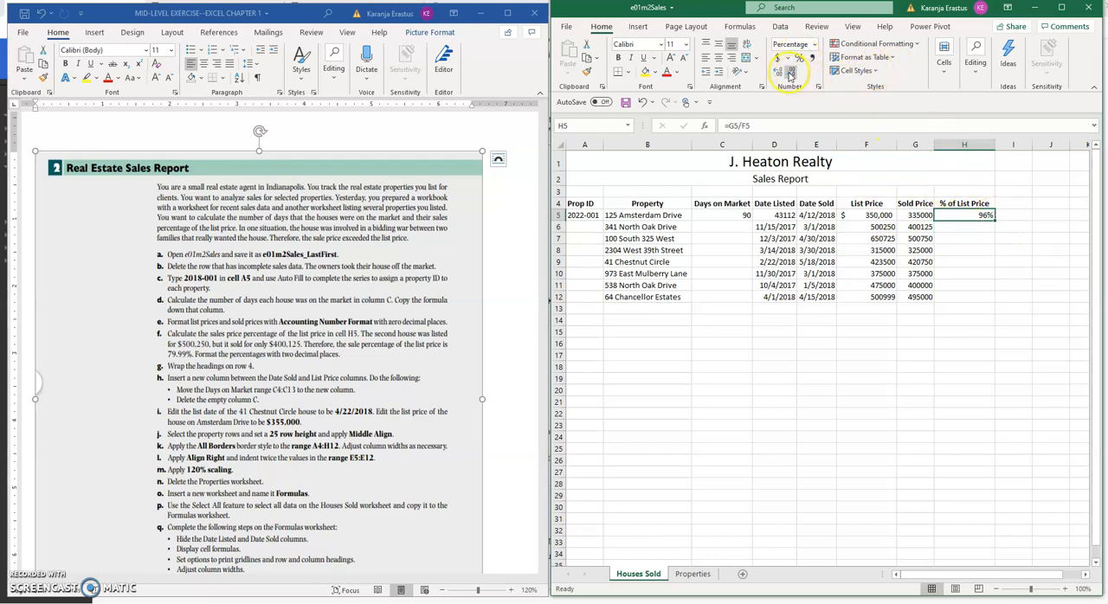
left_click(779, 72)
left_click(779, 72)
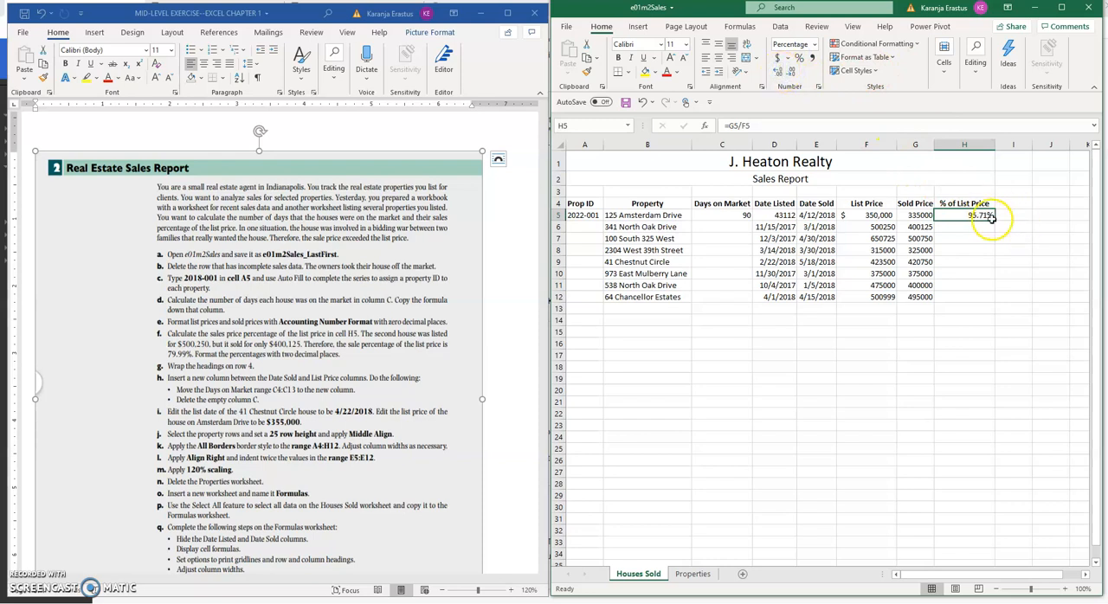
Copy the percentage formula from H5 down through H9 and highlight H6 with a yellow fill
left_click_drag(994, 221, 958, 262)
left_click(984, 229)
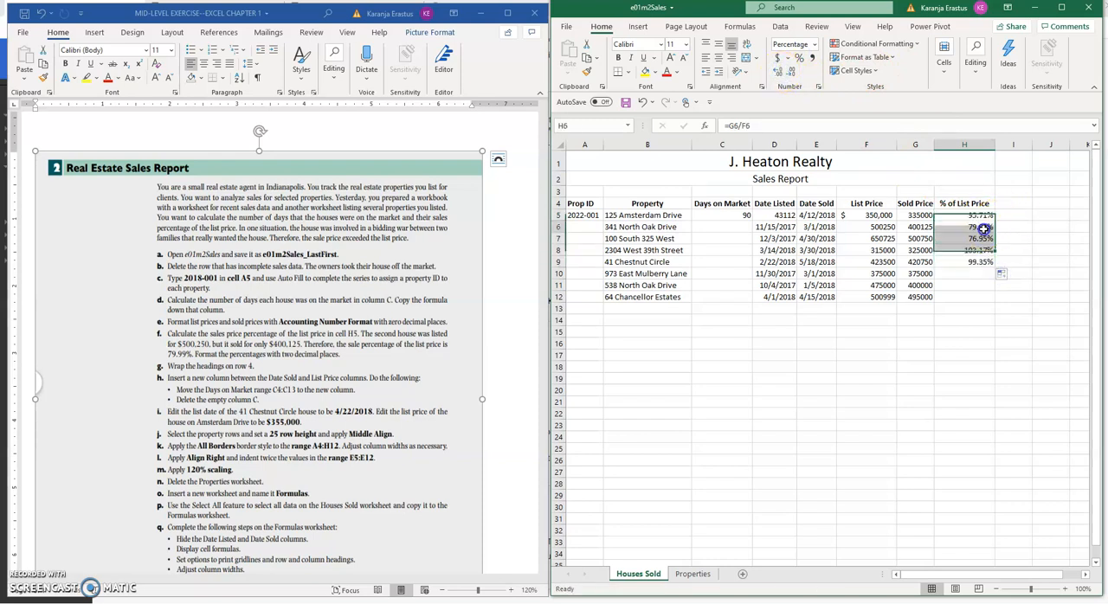
left_click(646, 71)
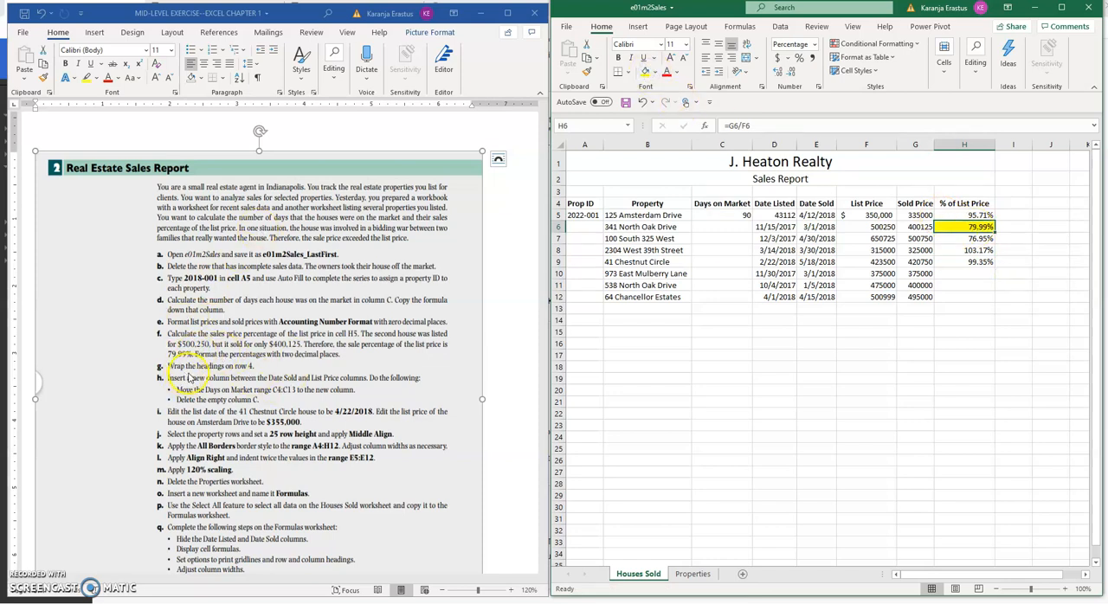
left_click(955, 287)
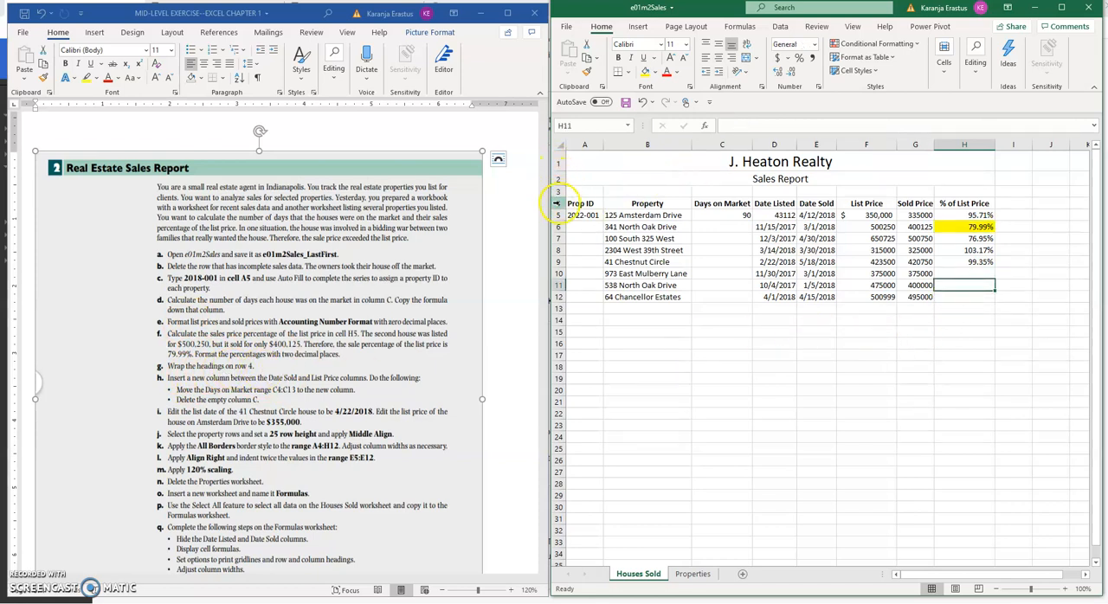
Wrap the text of the column headings in A4:H4
left_click_drag(573, 204, 956, 207)
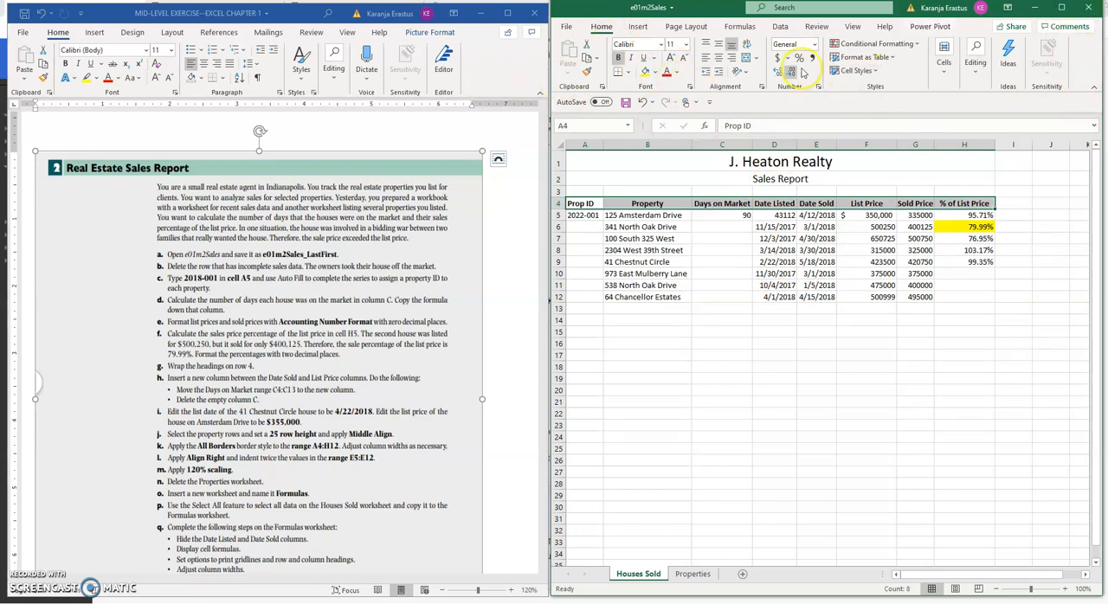
left_click(1061, 7)
left_click(1063, 8)
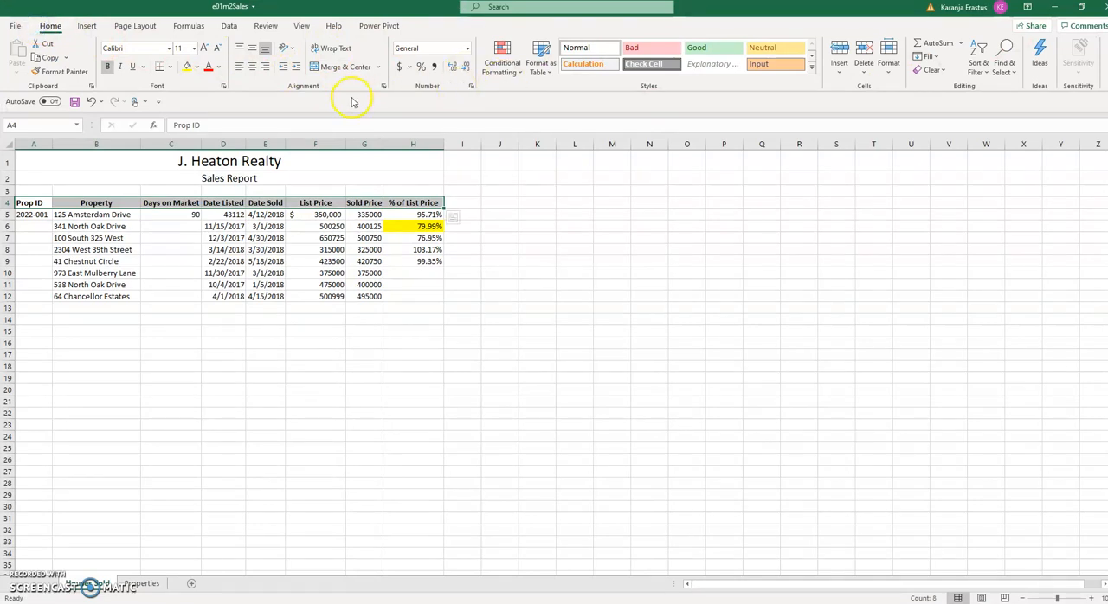
left_click(333, 50)
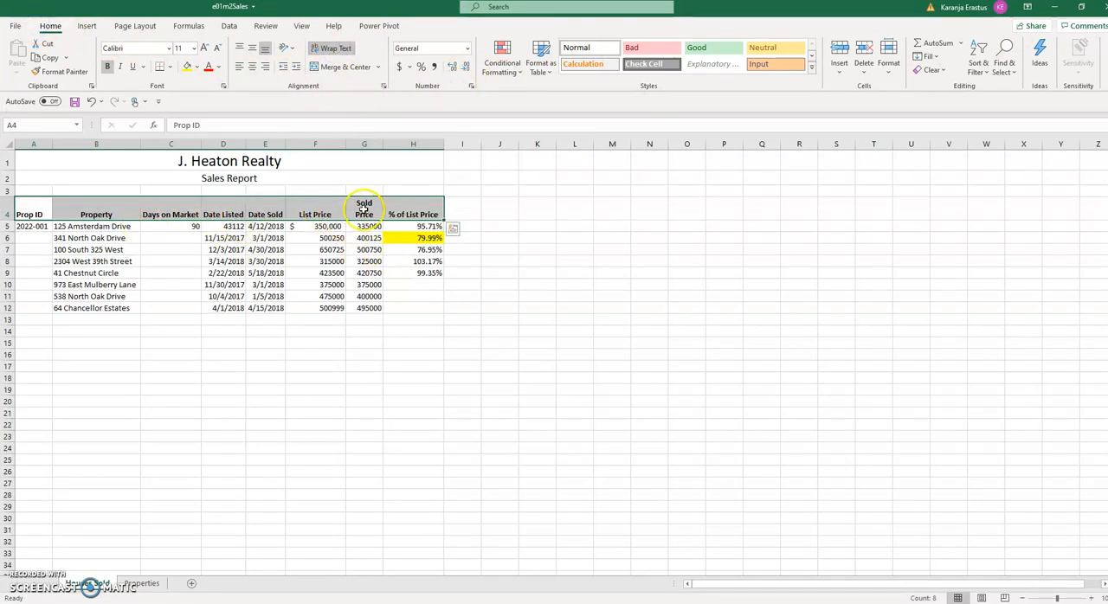
left_click(1081, 7)
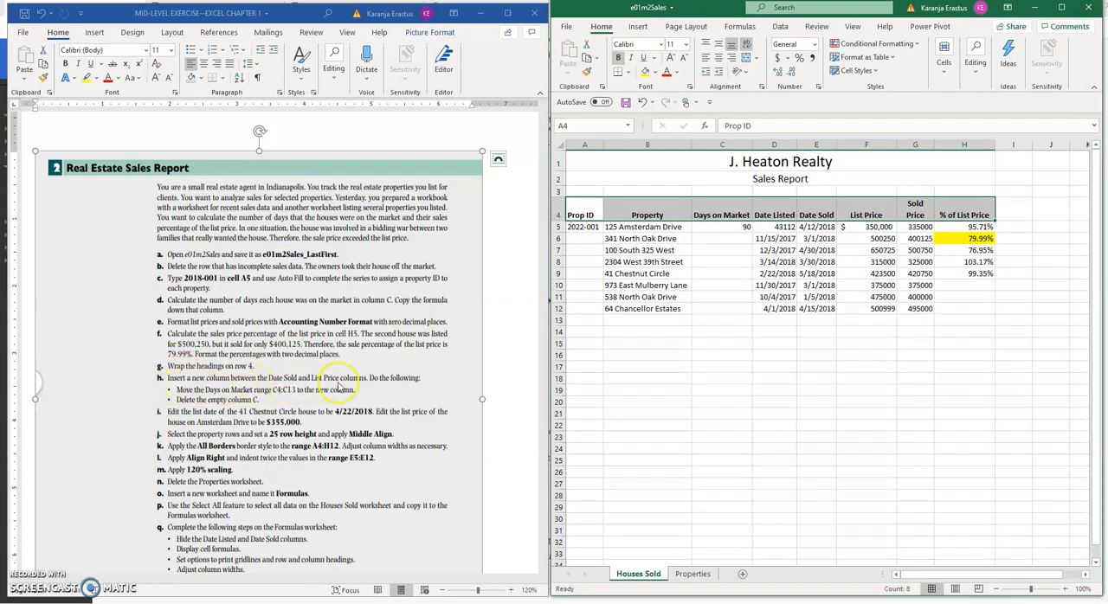
left_click(779, 212)
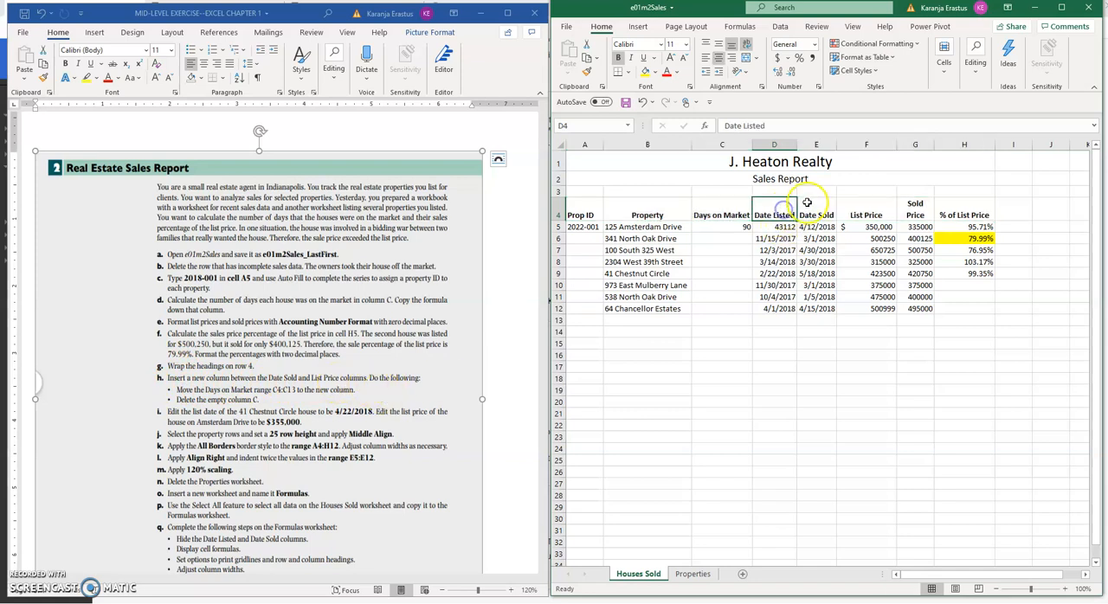
left_click(816, 145)
left_click(865, 144)
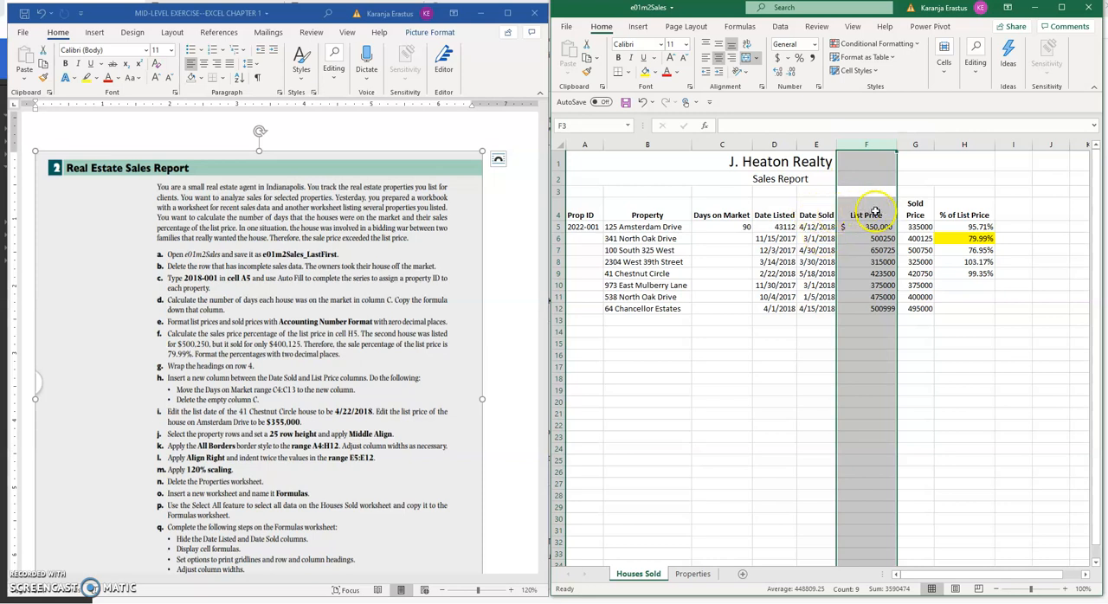
right_click(855, 145)
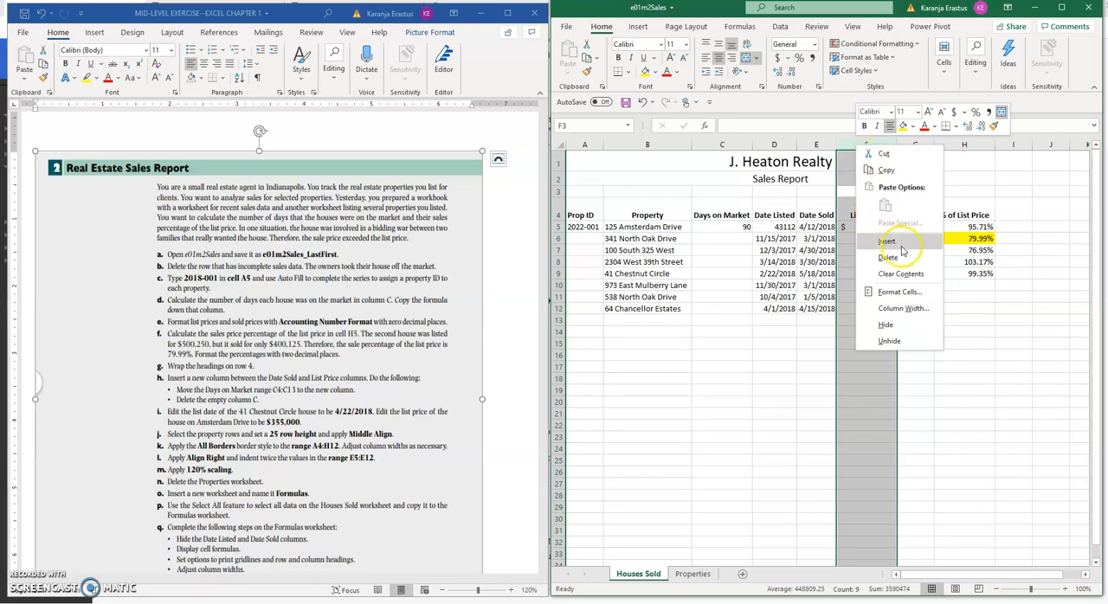
left_click(810, 177)
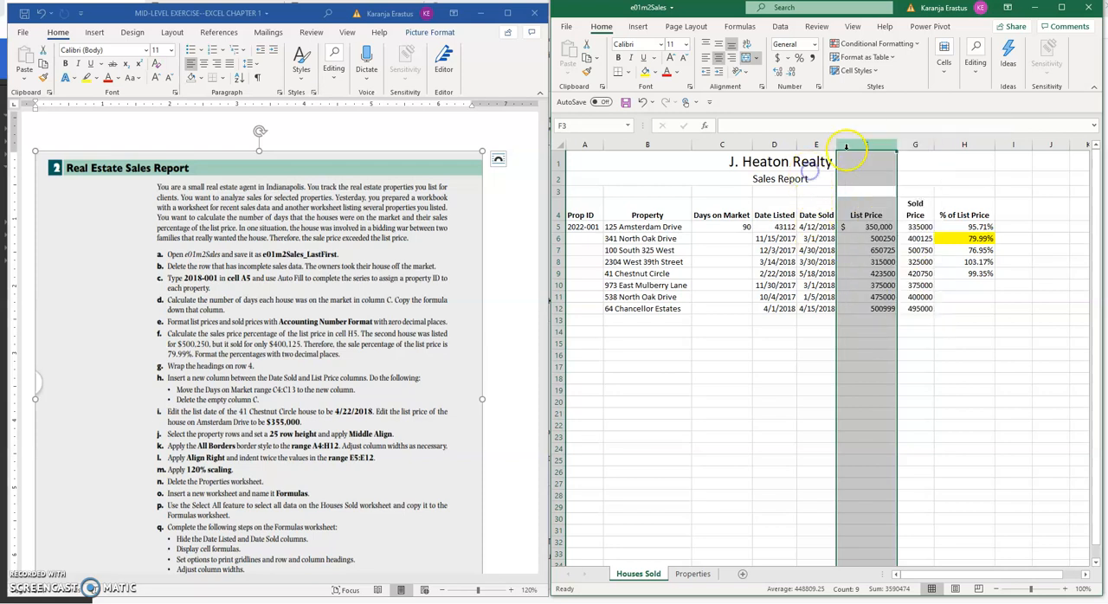
left_click(706, 144)
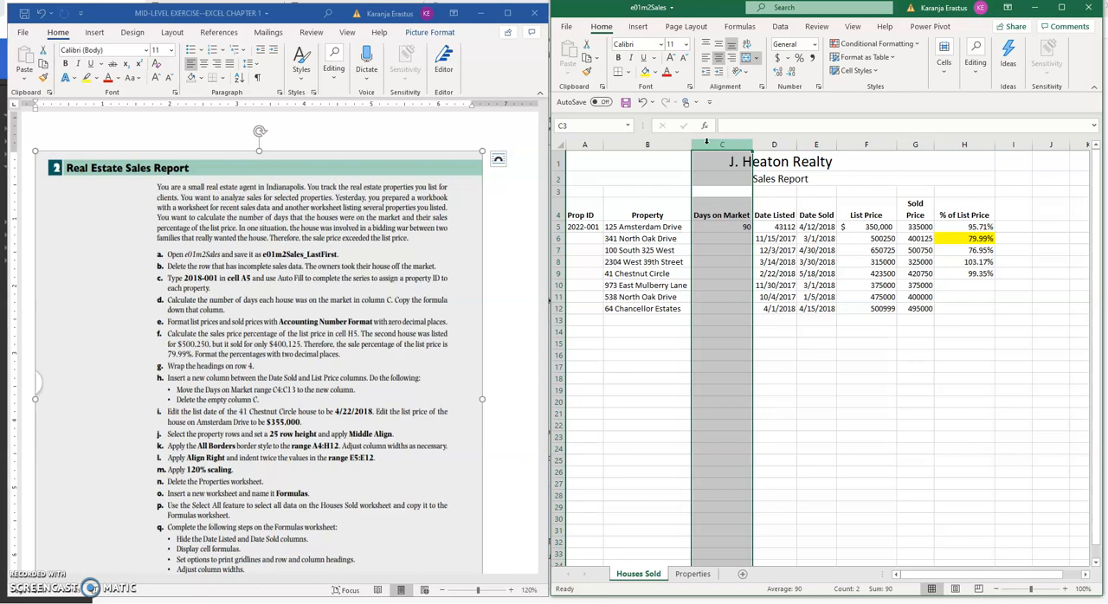
Insert a new column between the Date Sold and List Price columns
left_click(853, 145)
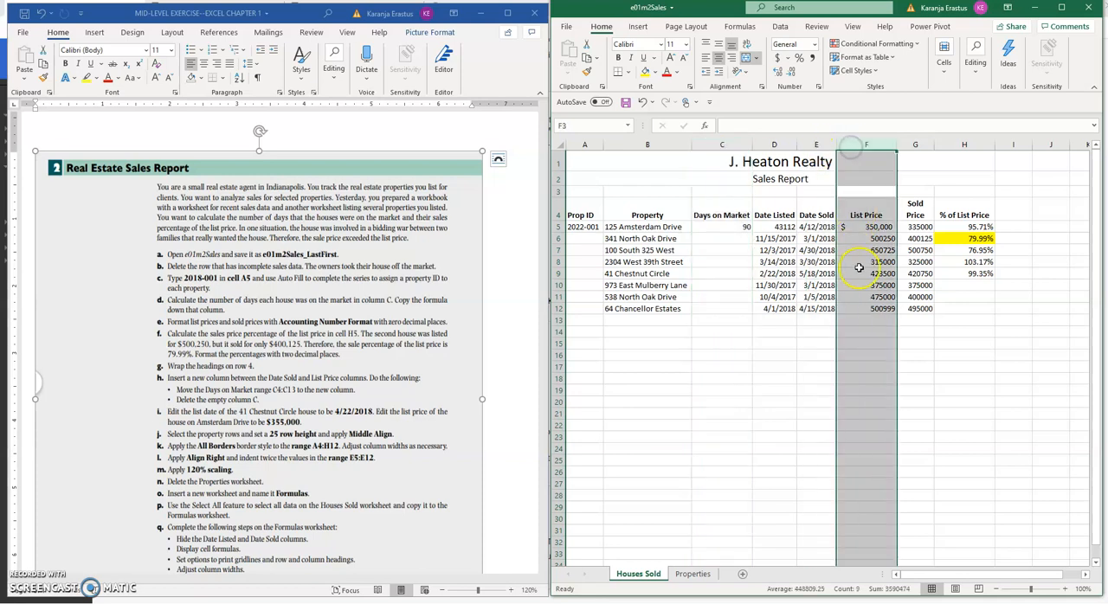
right_click(865, 144)
left_click(901, 240)
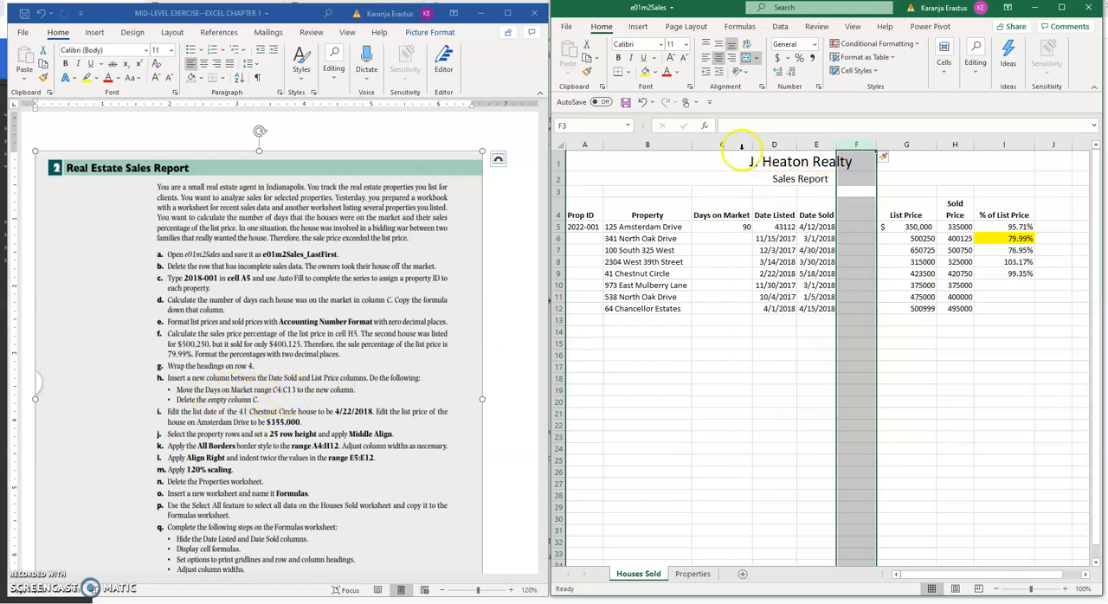
Copy the Days on Market range C4:C12 and paste it into the empty column starting at F4
left_click(720, 215)
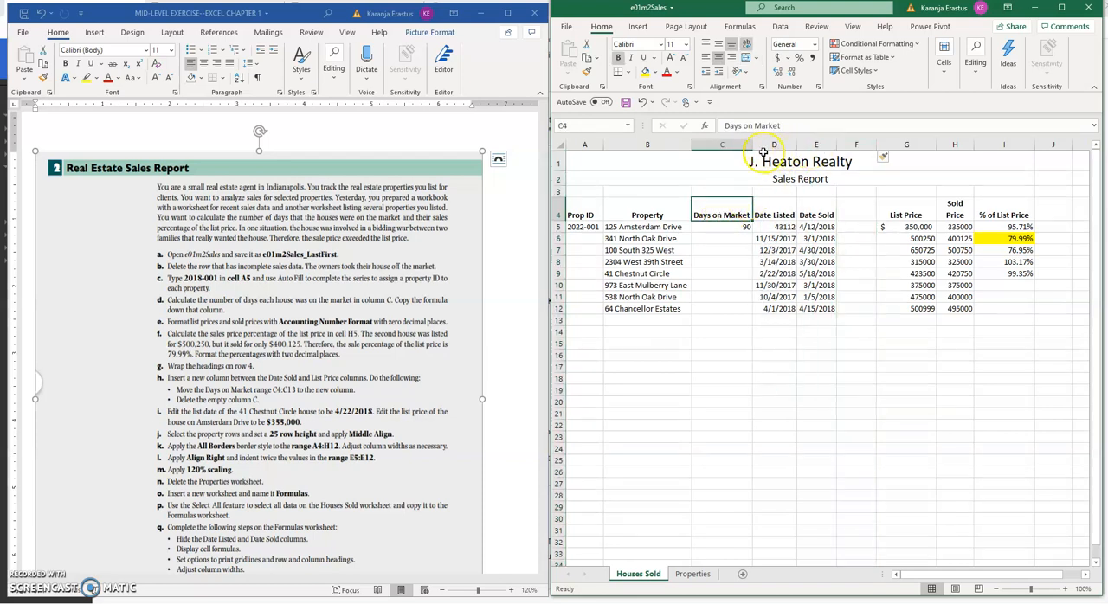
left_click(721, 310)
left_click_drag(727, 212, 719, 309)
right_click(715, 212)
left_click(731, 222)
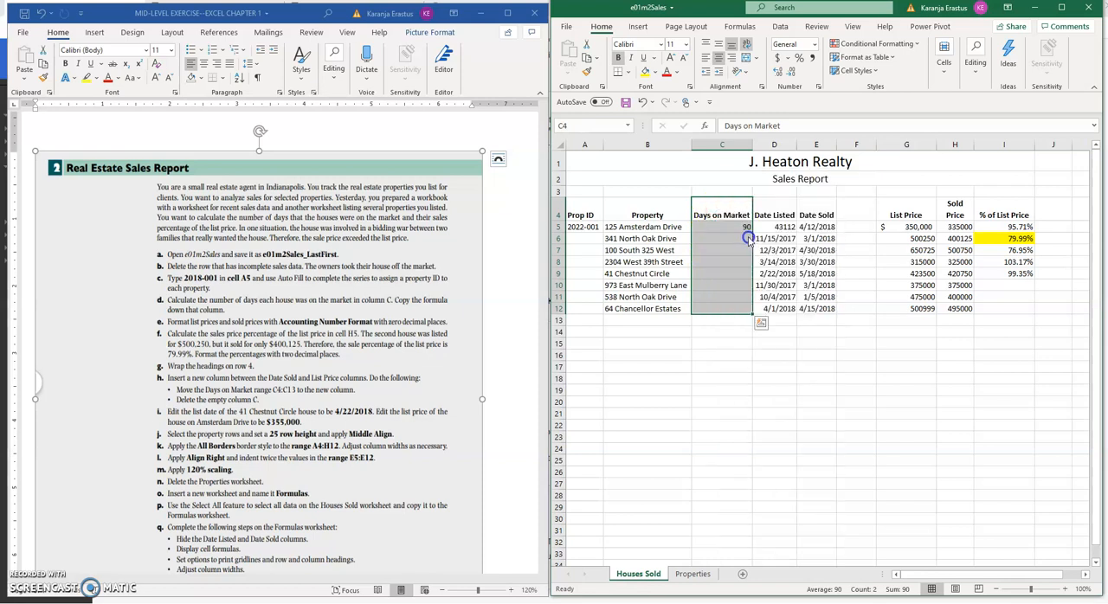
right_click(850, 208)
left_click(882, 262)
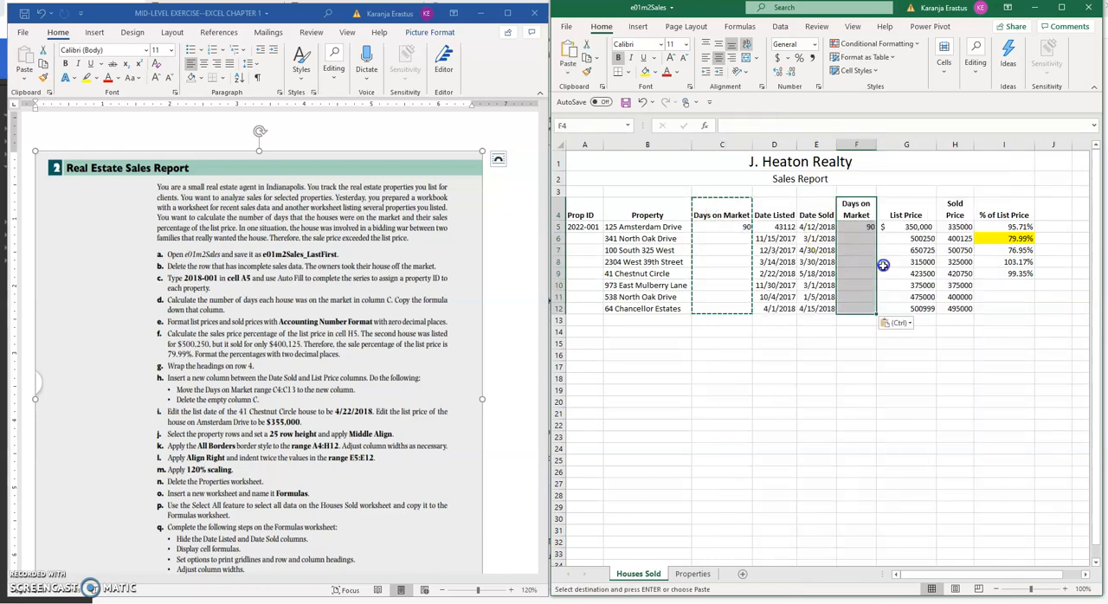
left_click(855, 208)
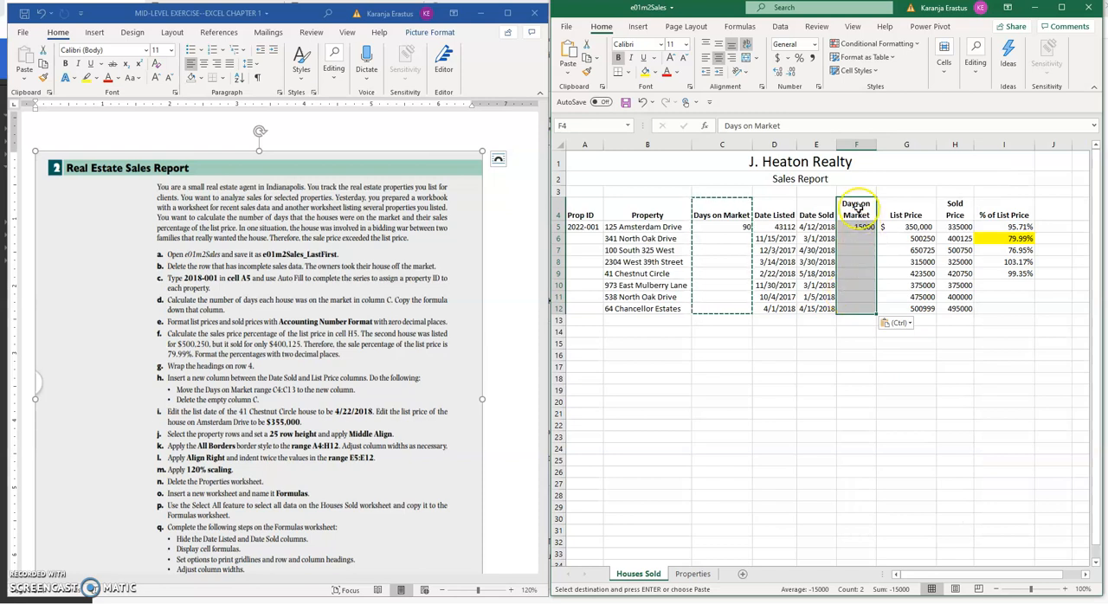
Paste the copied Days on Market range over F4:F12 as values only
right_click(857, 206)
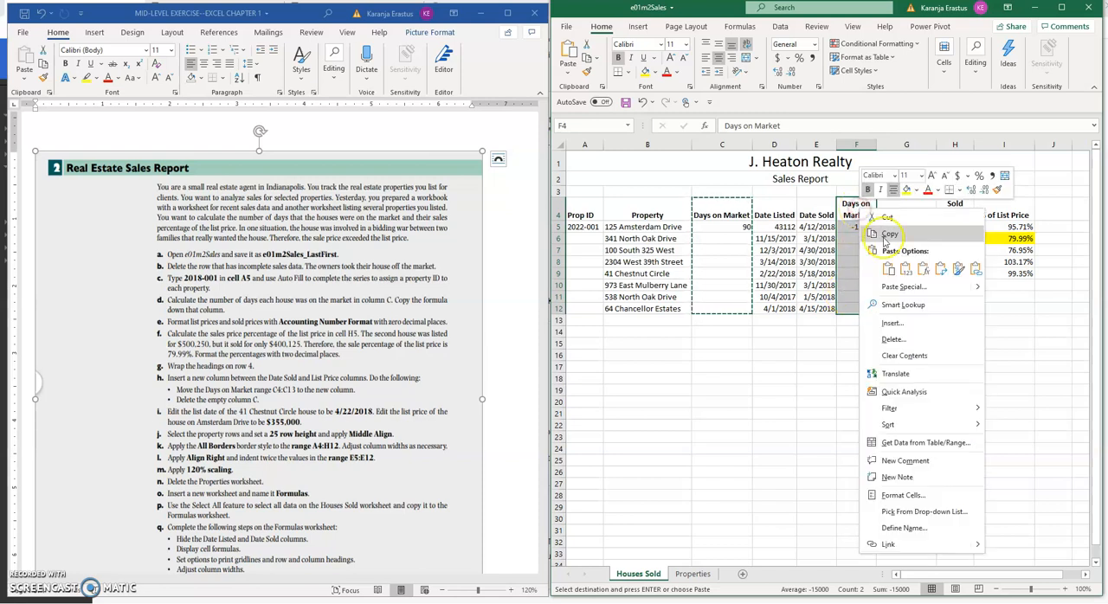
left_click(904, 272)
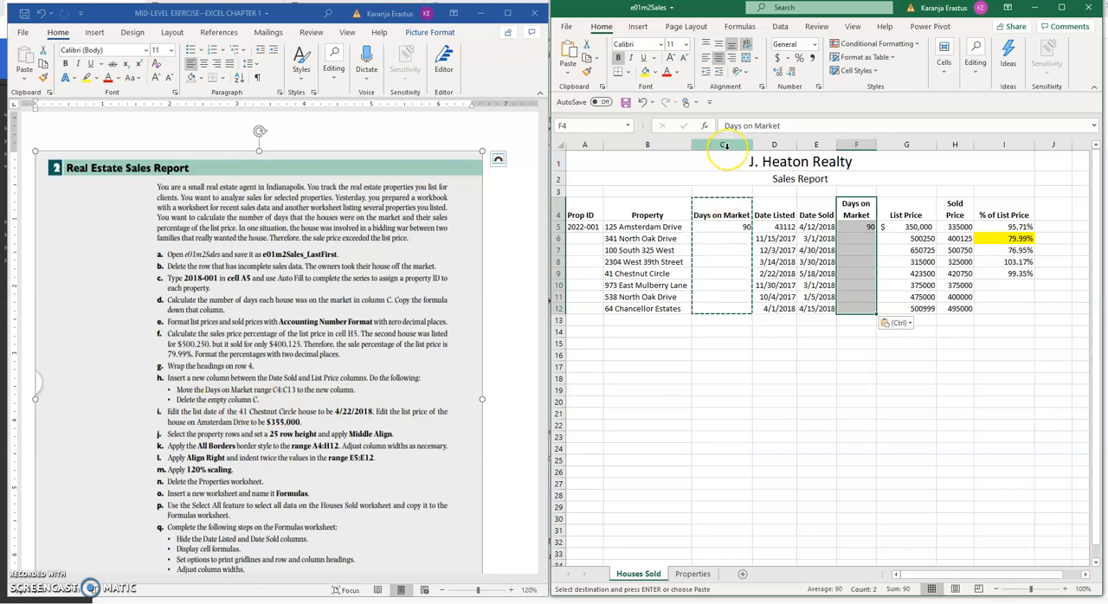
key("Escape")
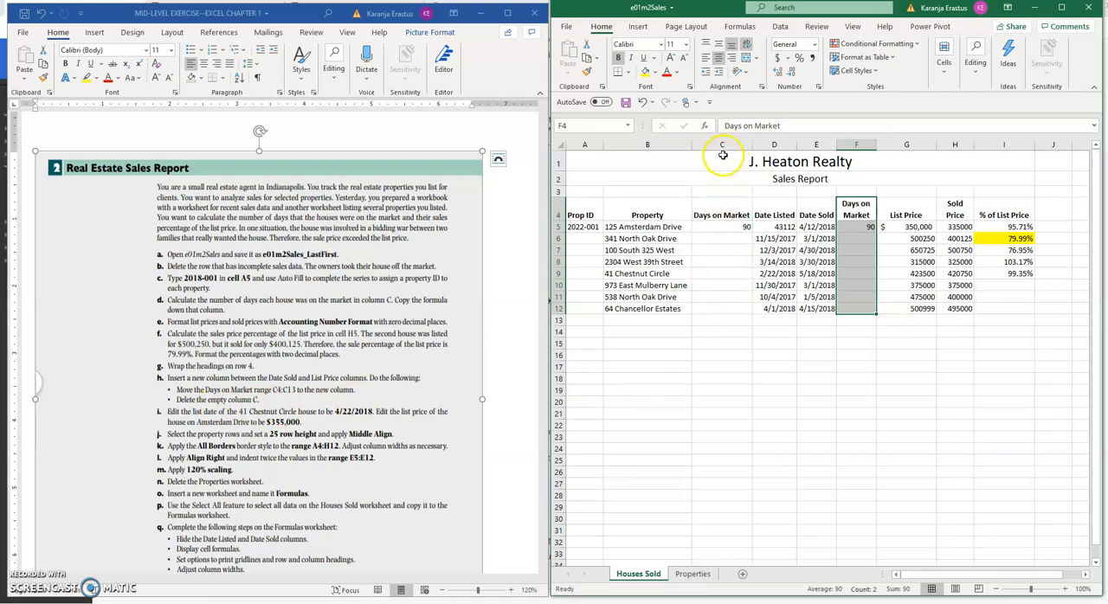
left_click(855, 219)
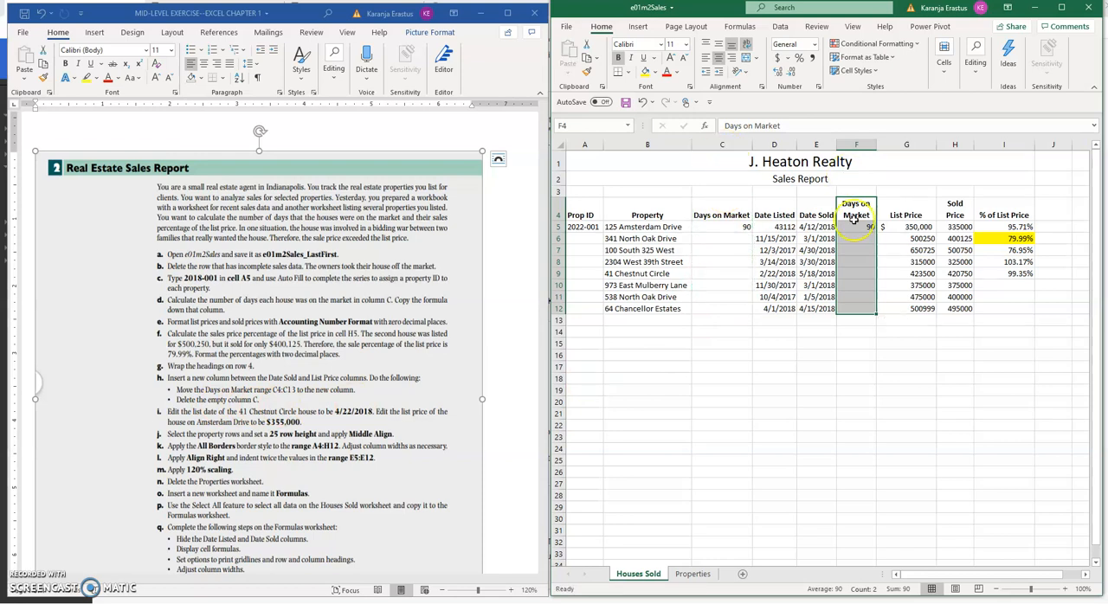
Delete the original Days on Market column C
left_click(731, 148)
right_click(731, 148)
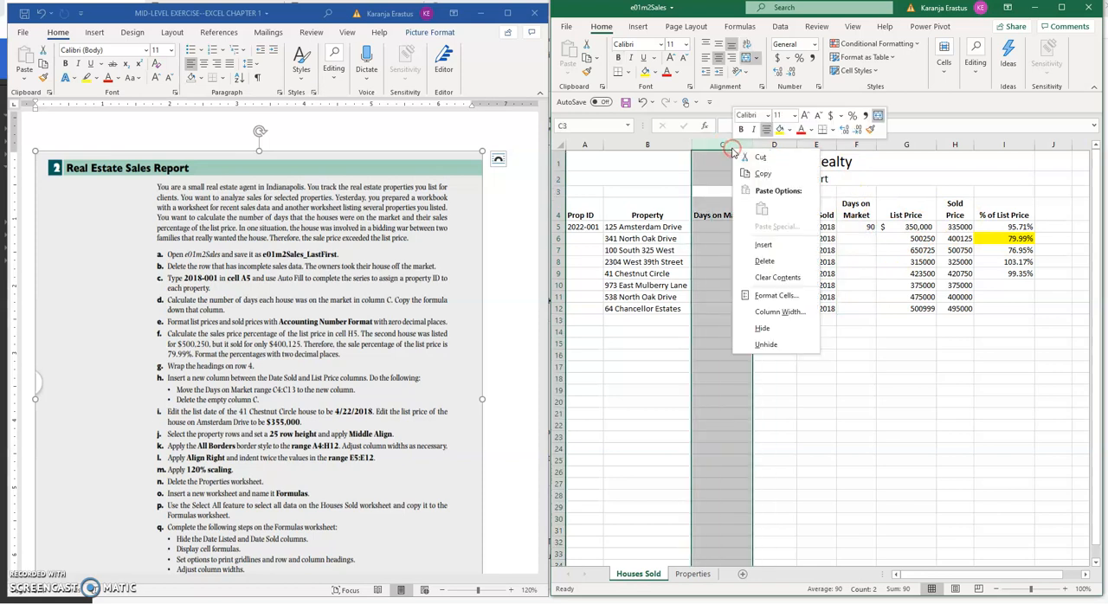
left_click(772, 262)
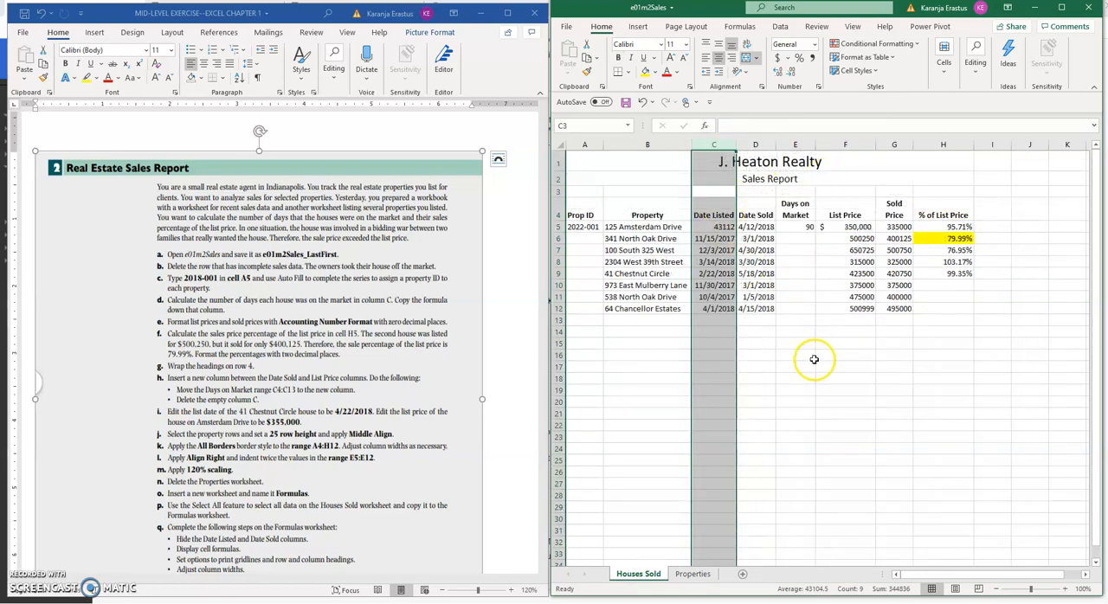
left_click(796, 274)
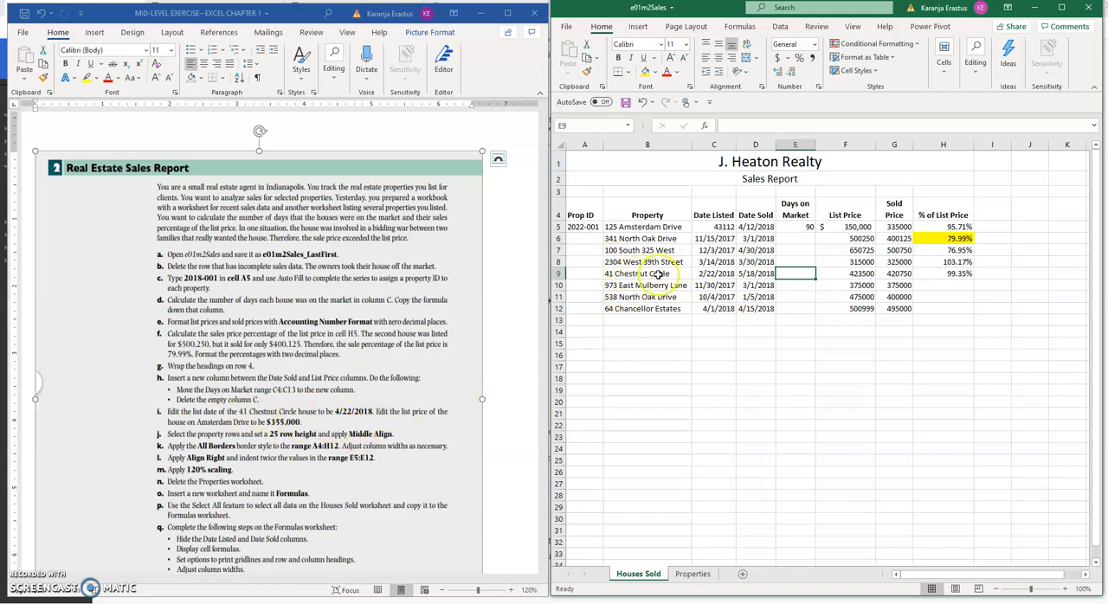
left_click(707, 274)
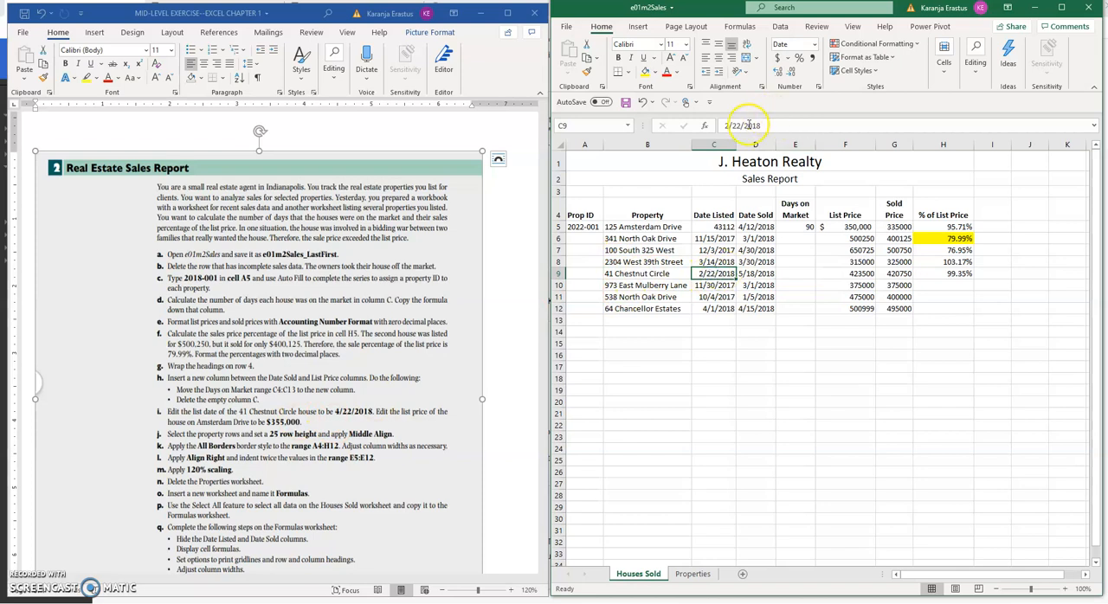
left_click(755, 274)
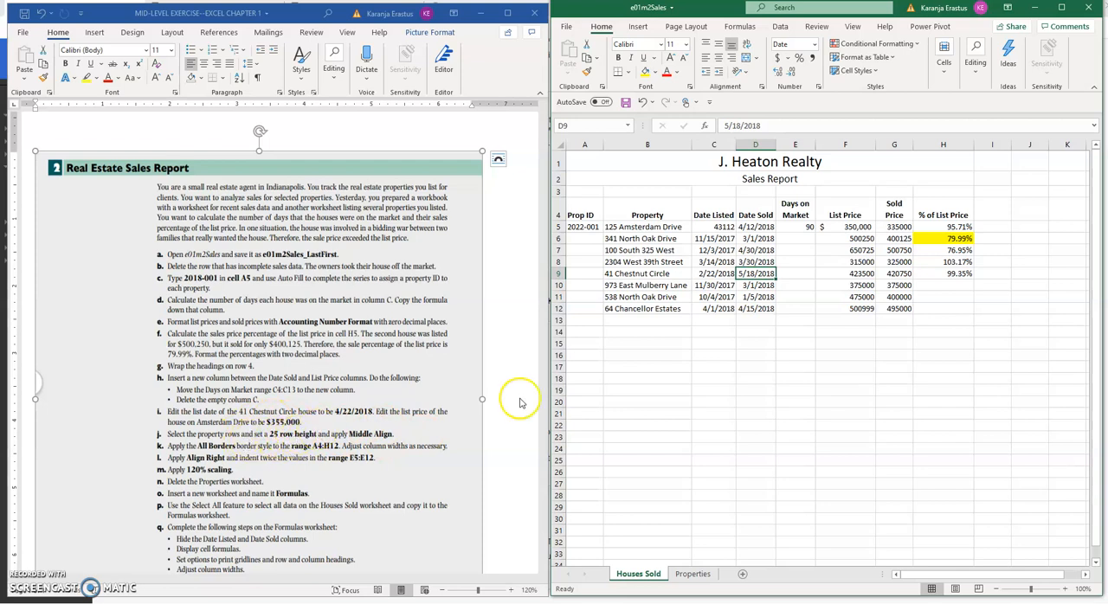
Set the row height of property rows 5 through 12 to 25
left_click_drag(559, 227, 560, 307)
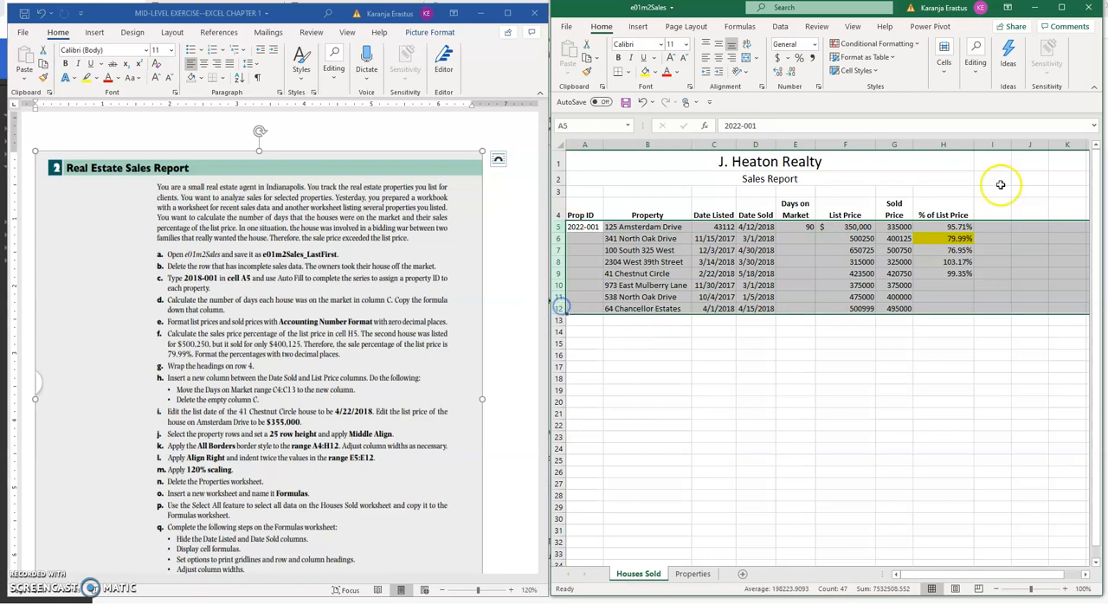
left_click(1061, 11)
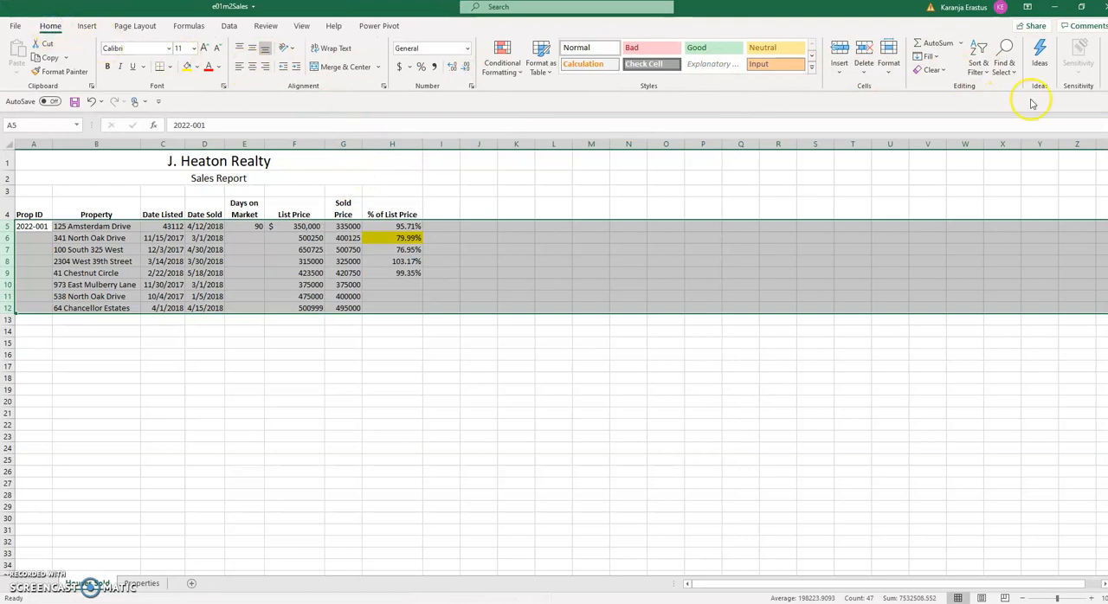
left_click(891, 76)
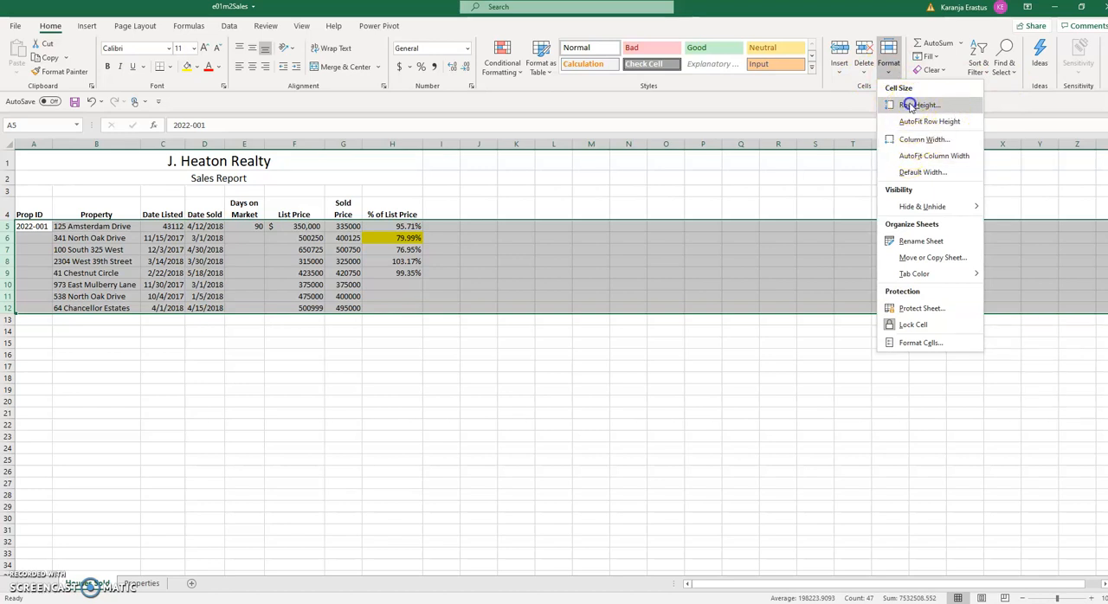
left_click(909, 105)
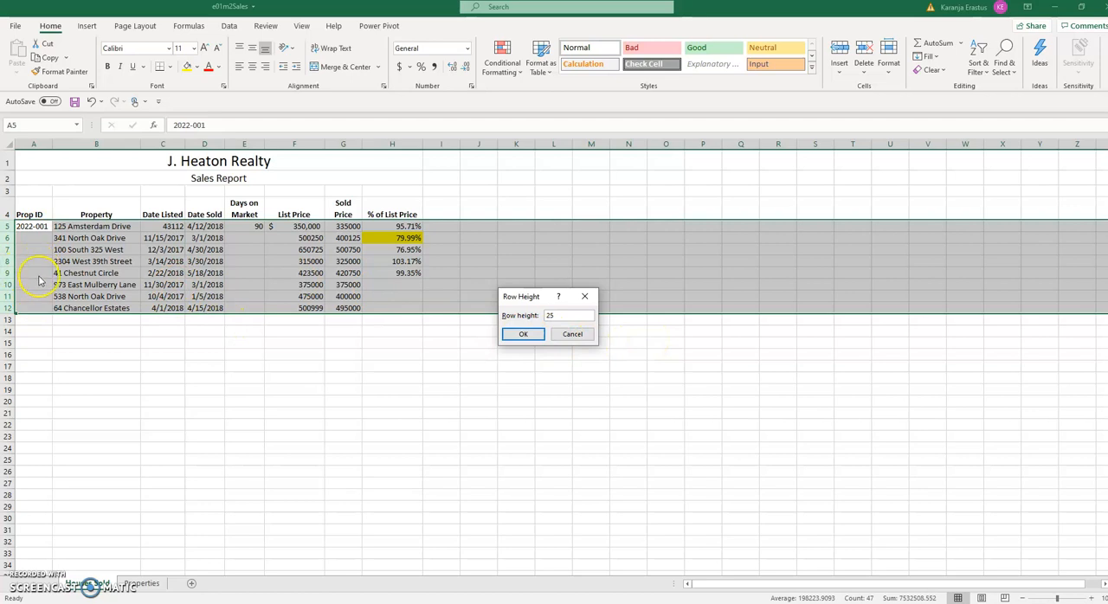
left_click(522, 334)
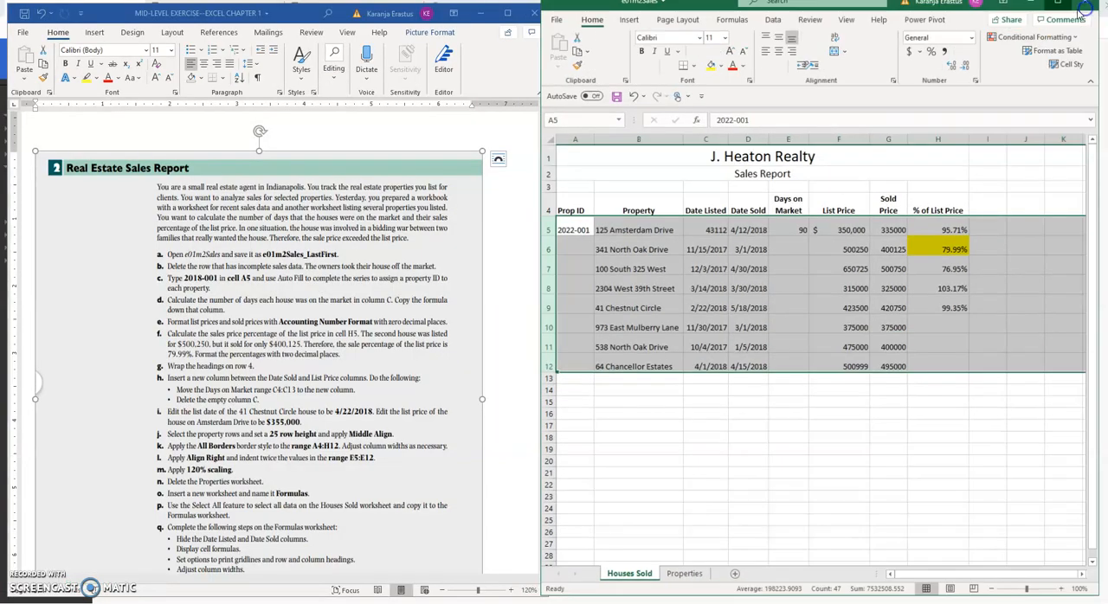
left_click(1080, 7)
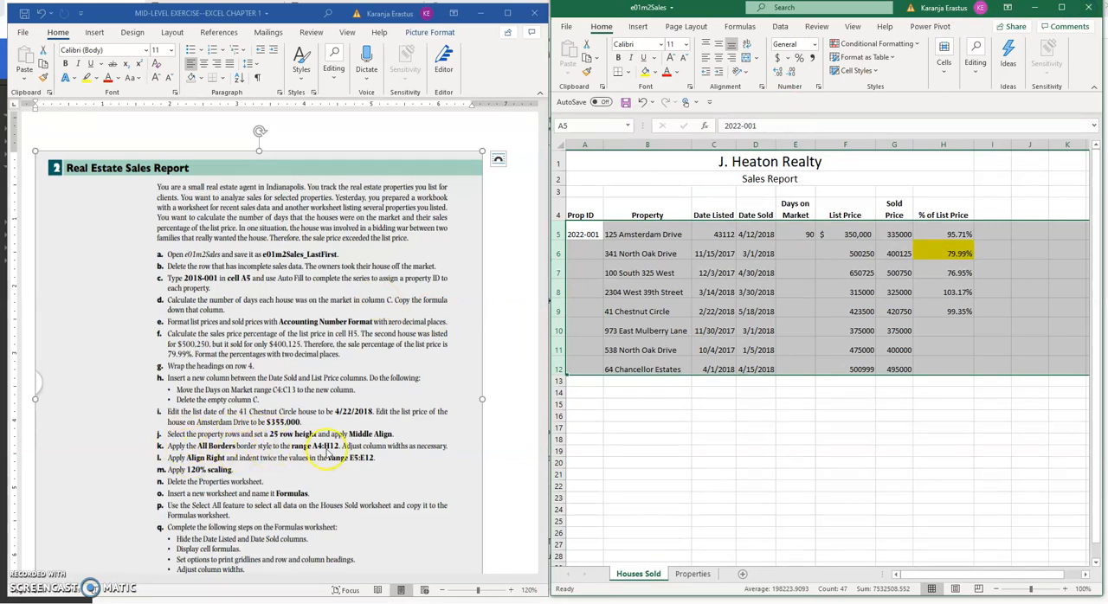
left_click(638, 251)
left_click_drag(585, 229, 959, 370)
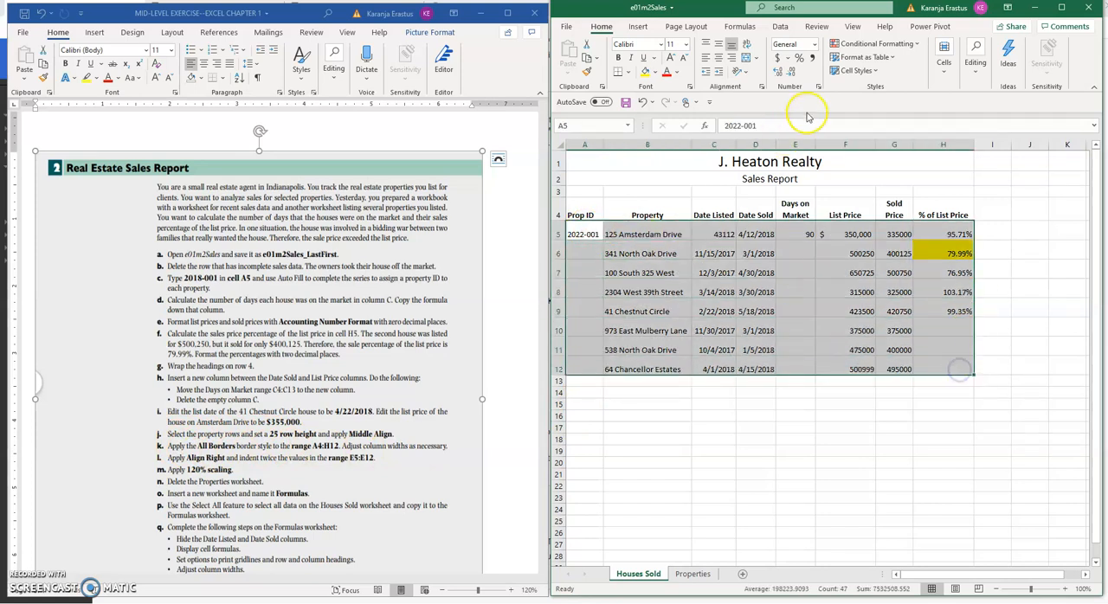
left_click(1061, 7)
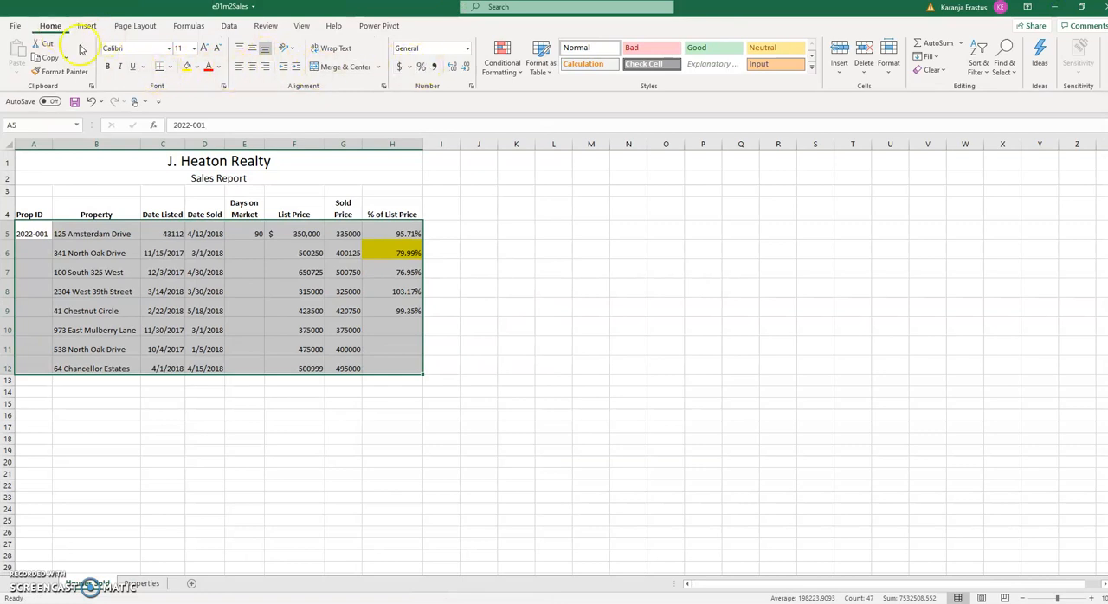
left_click(169, 67)
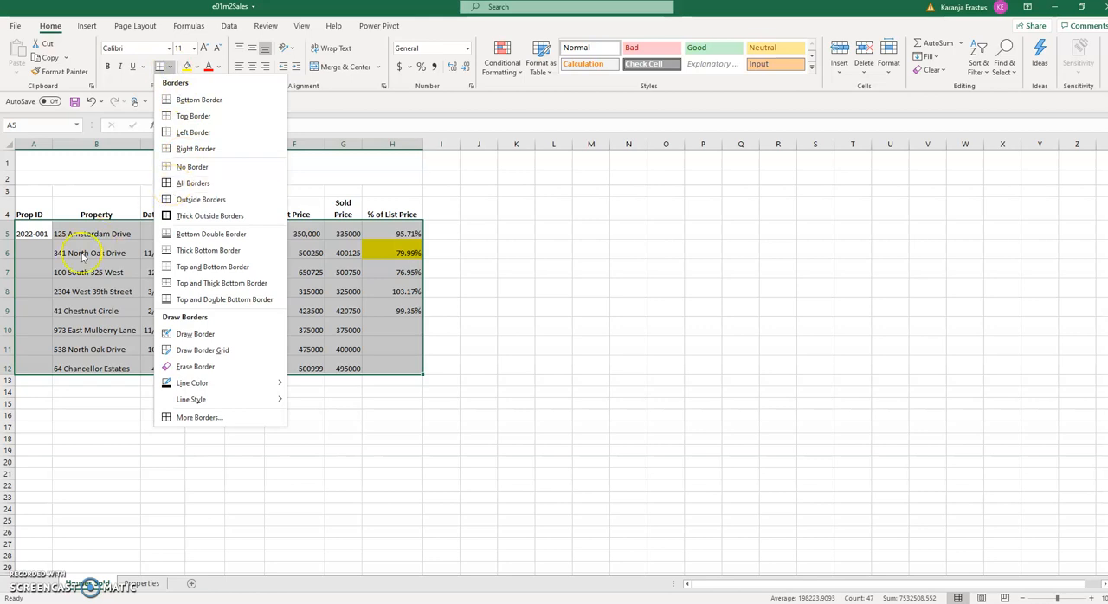
left_click(570, 256)
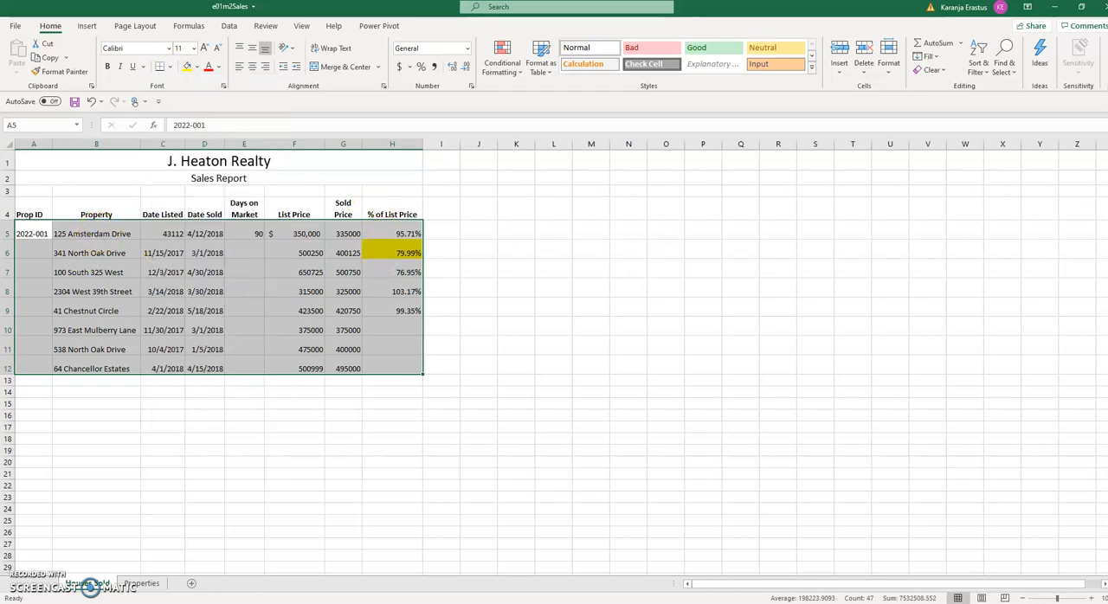
left_click(1081, 7)
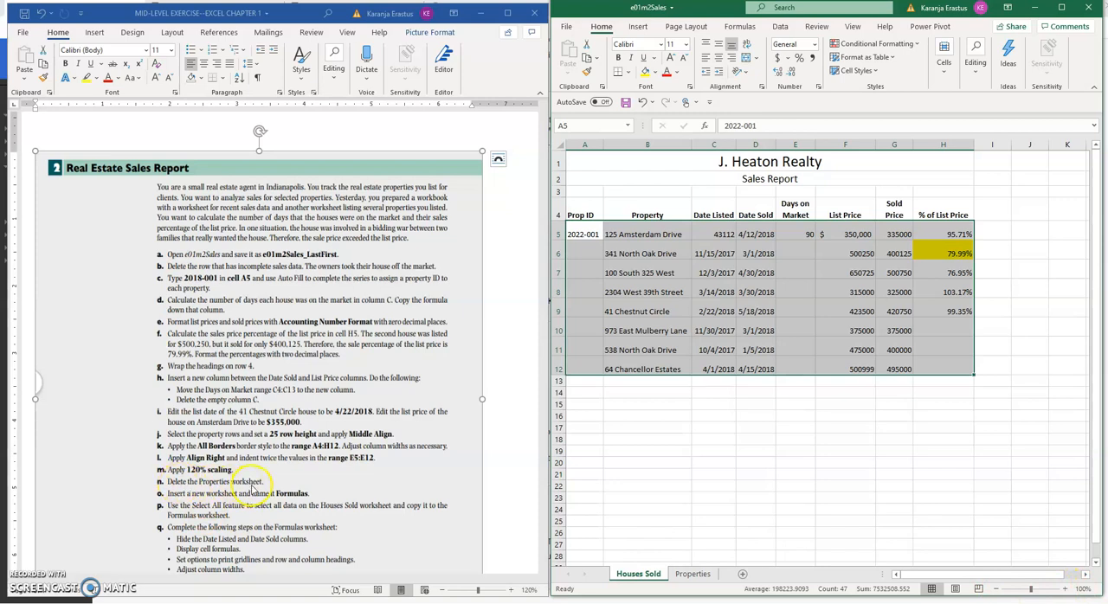
left_click(693, 575)
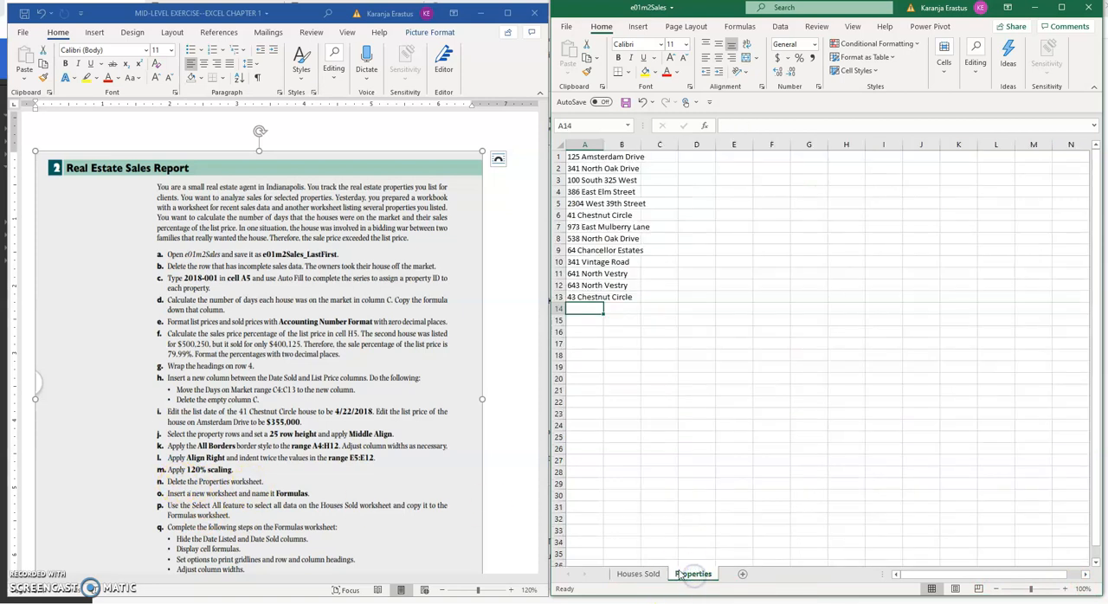
right_click(692, 577)
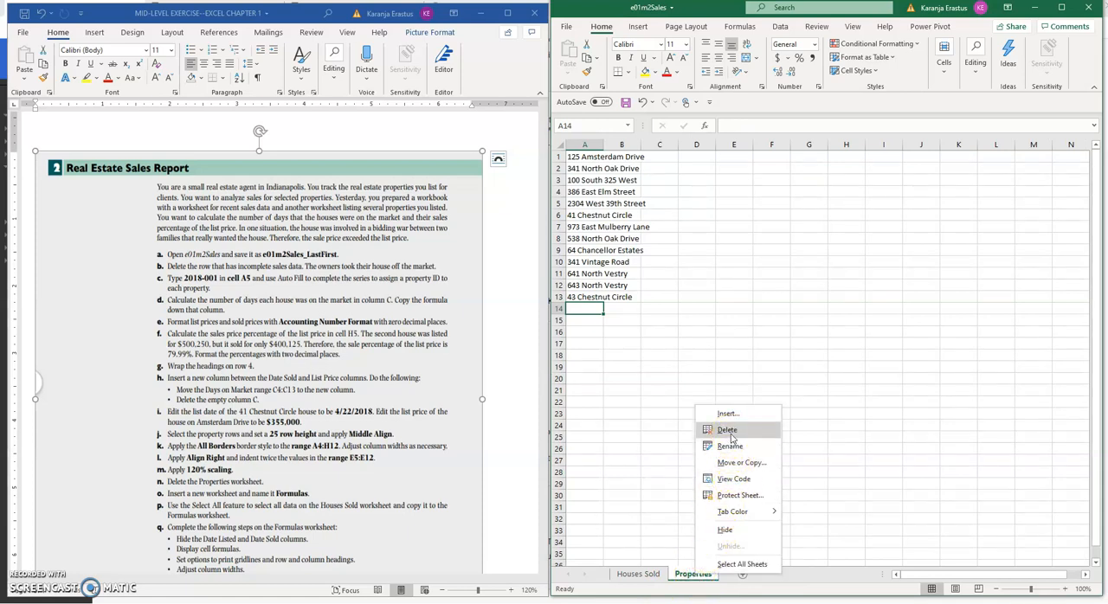
left_click(637, 575)
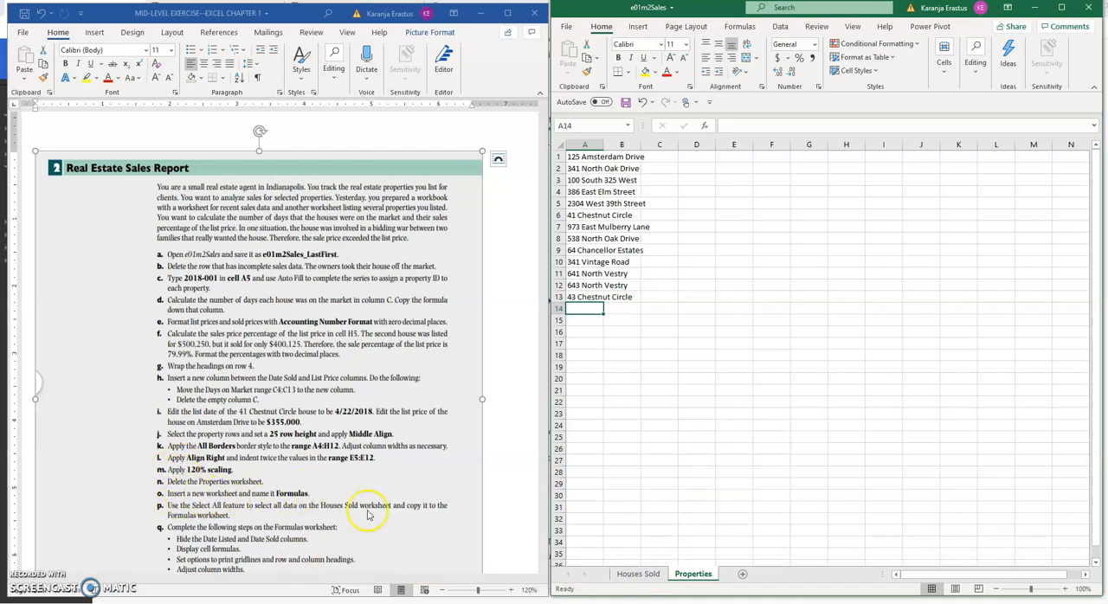
Insert a new blank worksheet after the Properties sheet
left_click(743, 576)
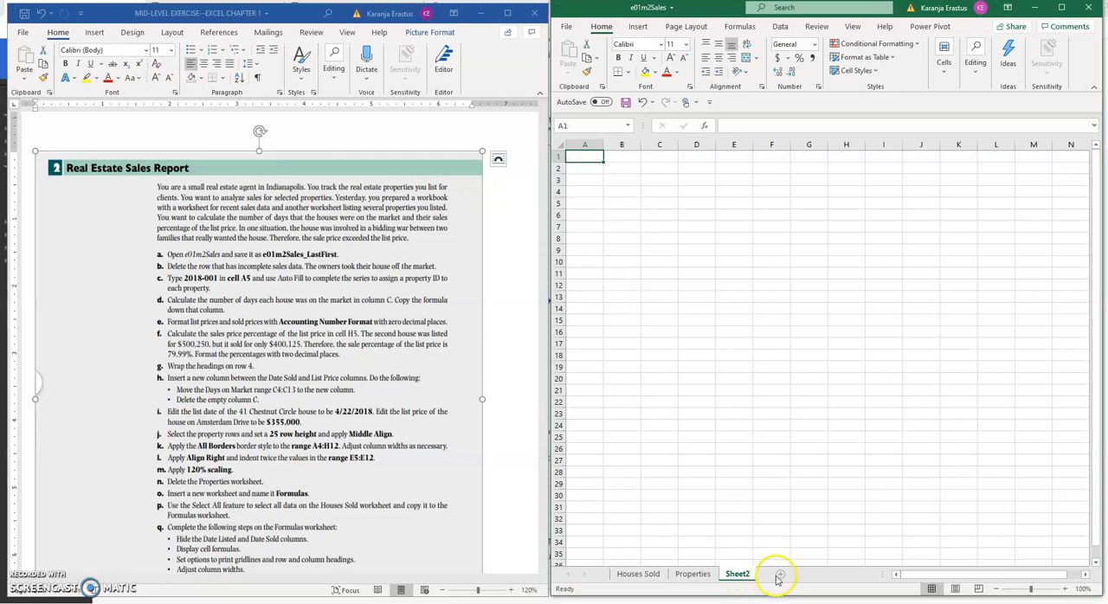
right_click(738, 576)
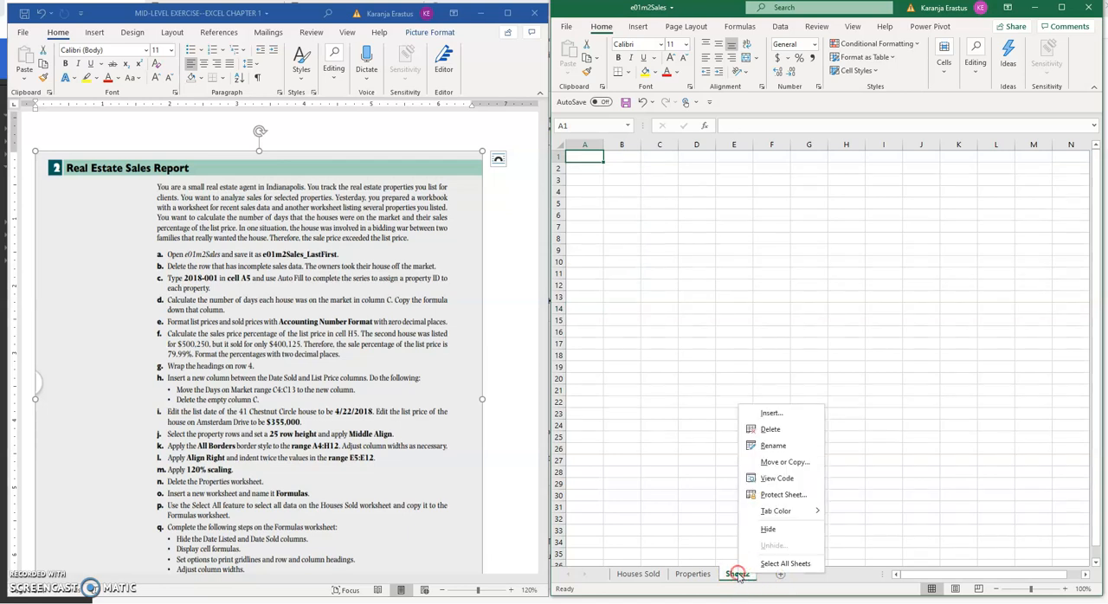
left_click(695, 442)
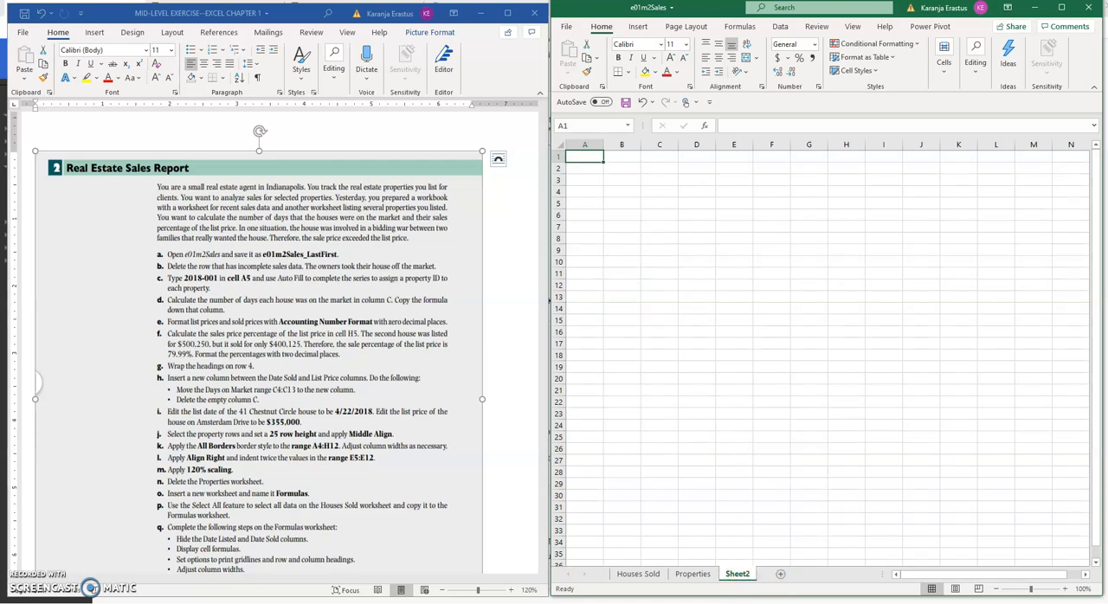
left_click(637, 573)
left_click(632, 199)
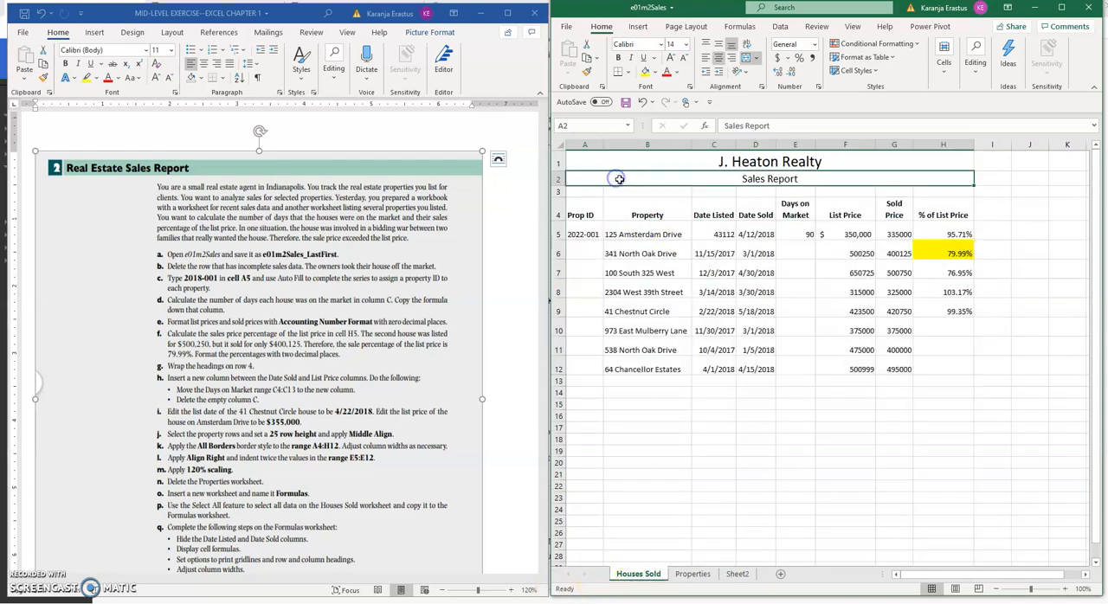
left_click(560, 145)
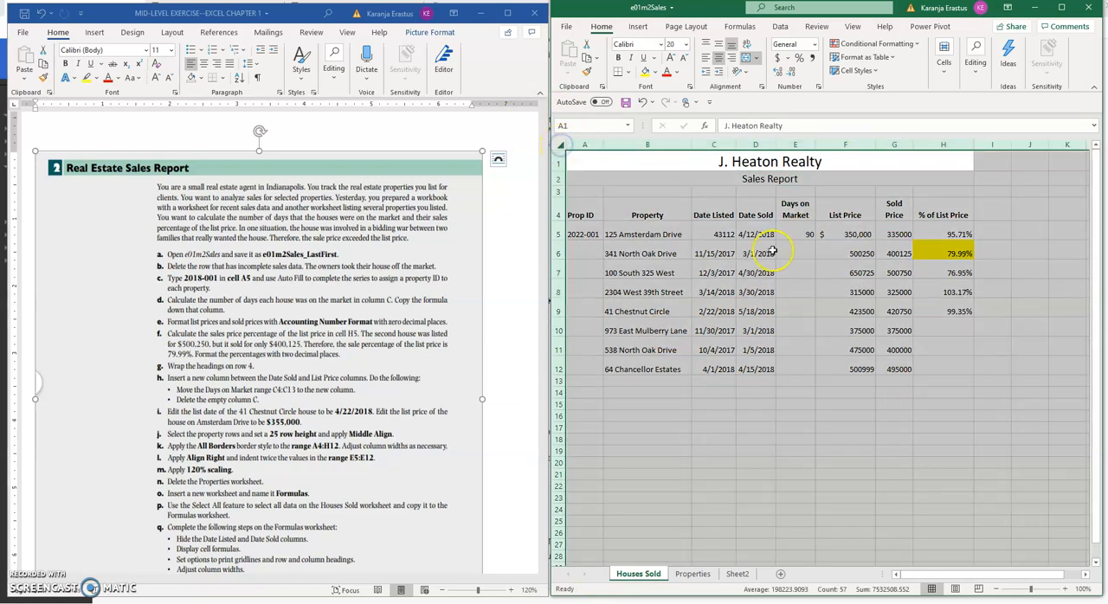
left_click(737, 574)
right_click(591, 162)
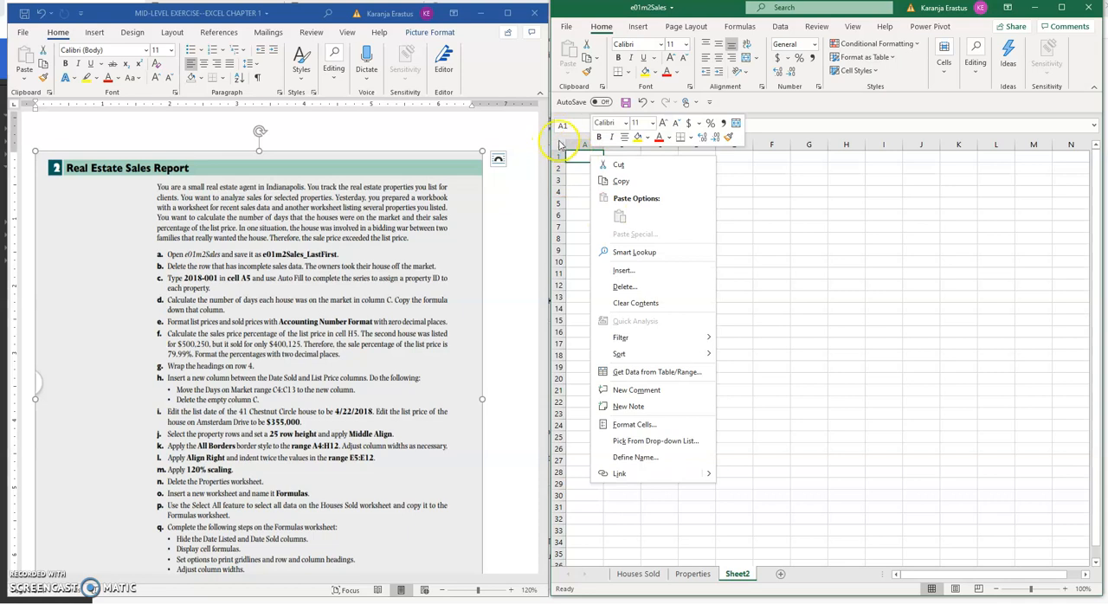
key("Escape")
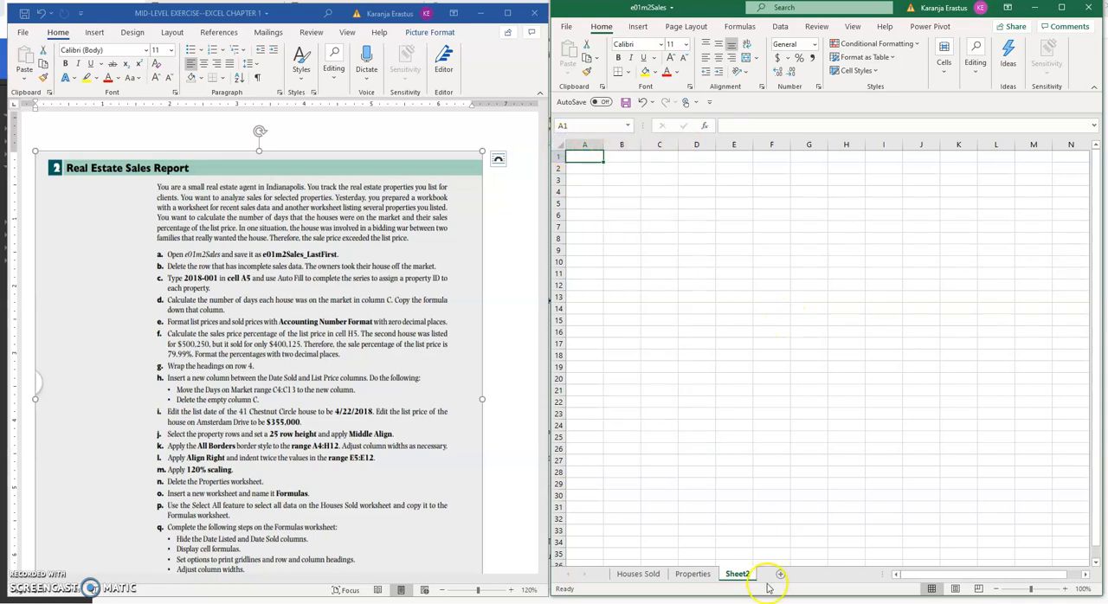
left_click(639, 574)
left_click(667, 331)
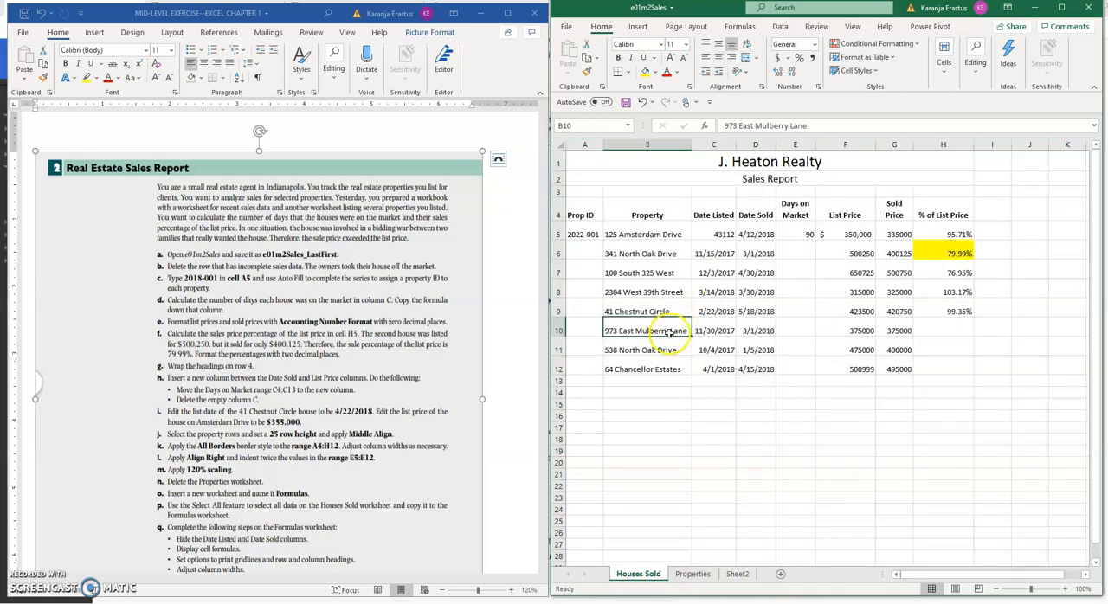